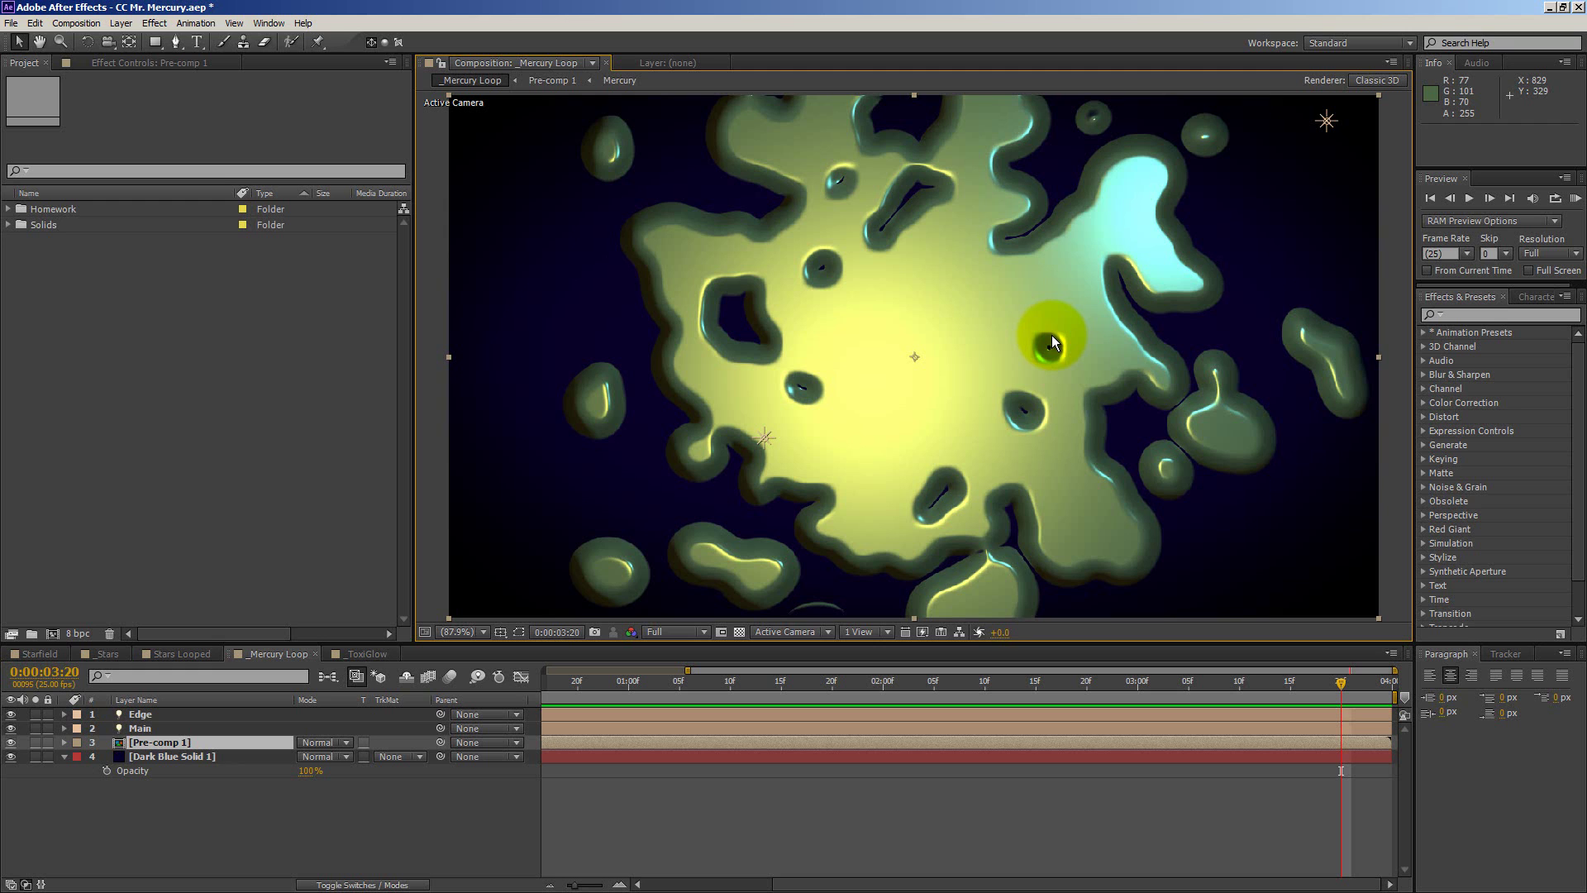
Maximize the Composition viewer and play the golden Mercury Loop blob animation.
{"action": "key", "text": "grave"}
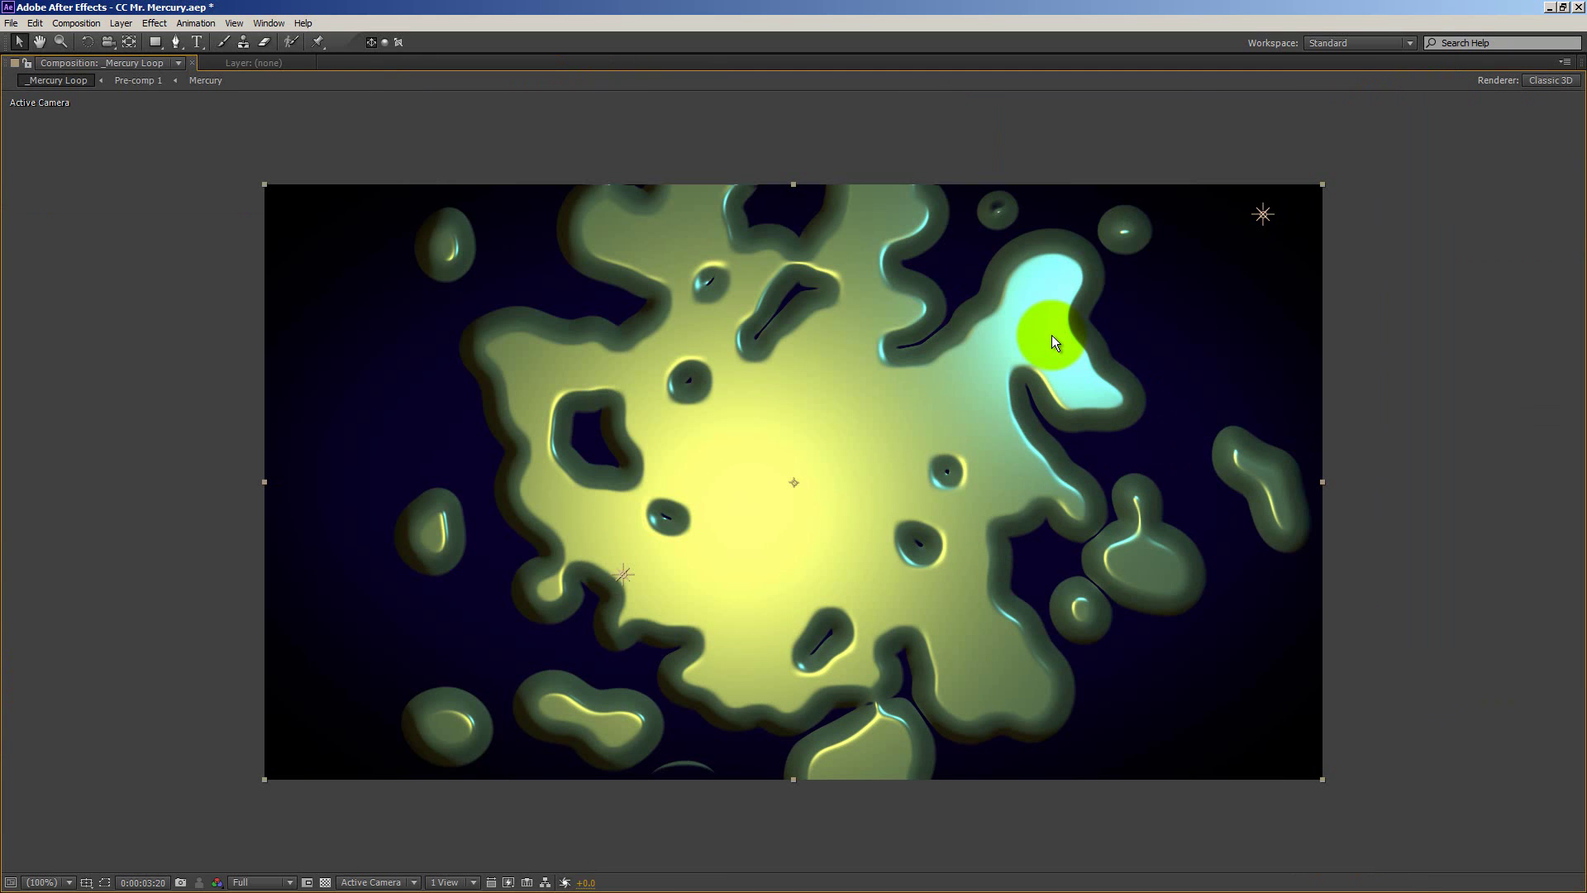
{"action": "key", "text": "space"}
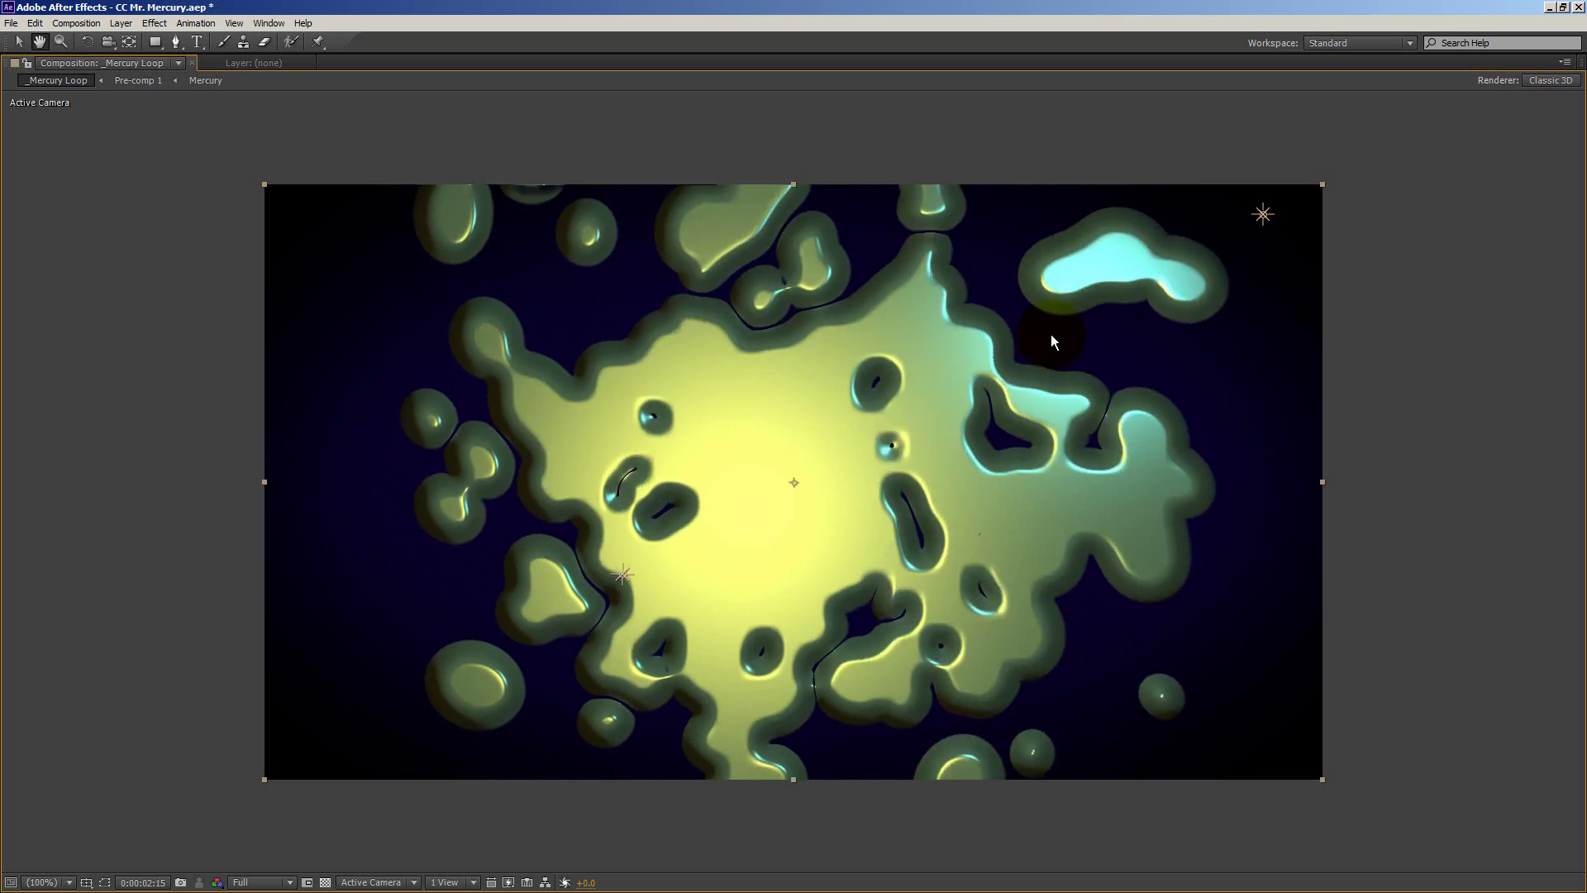
Restore the workspace and start a new composition named Mercury.
{"action": "key", "text": "grave"}
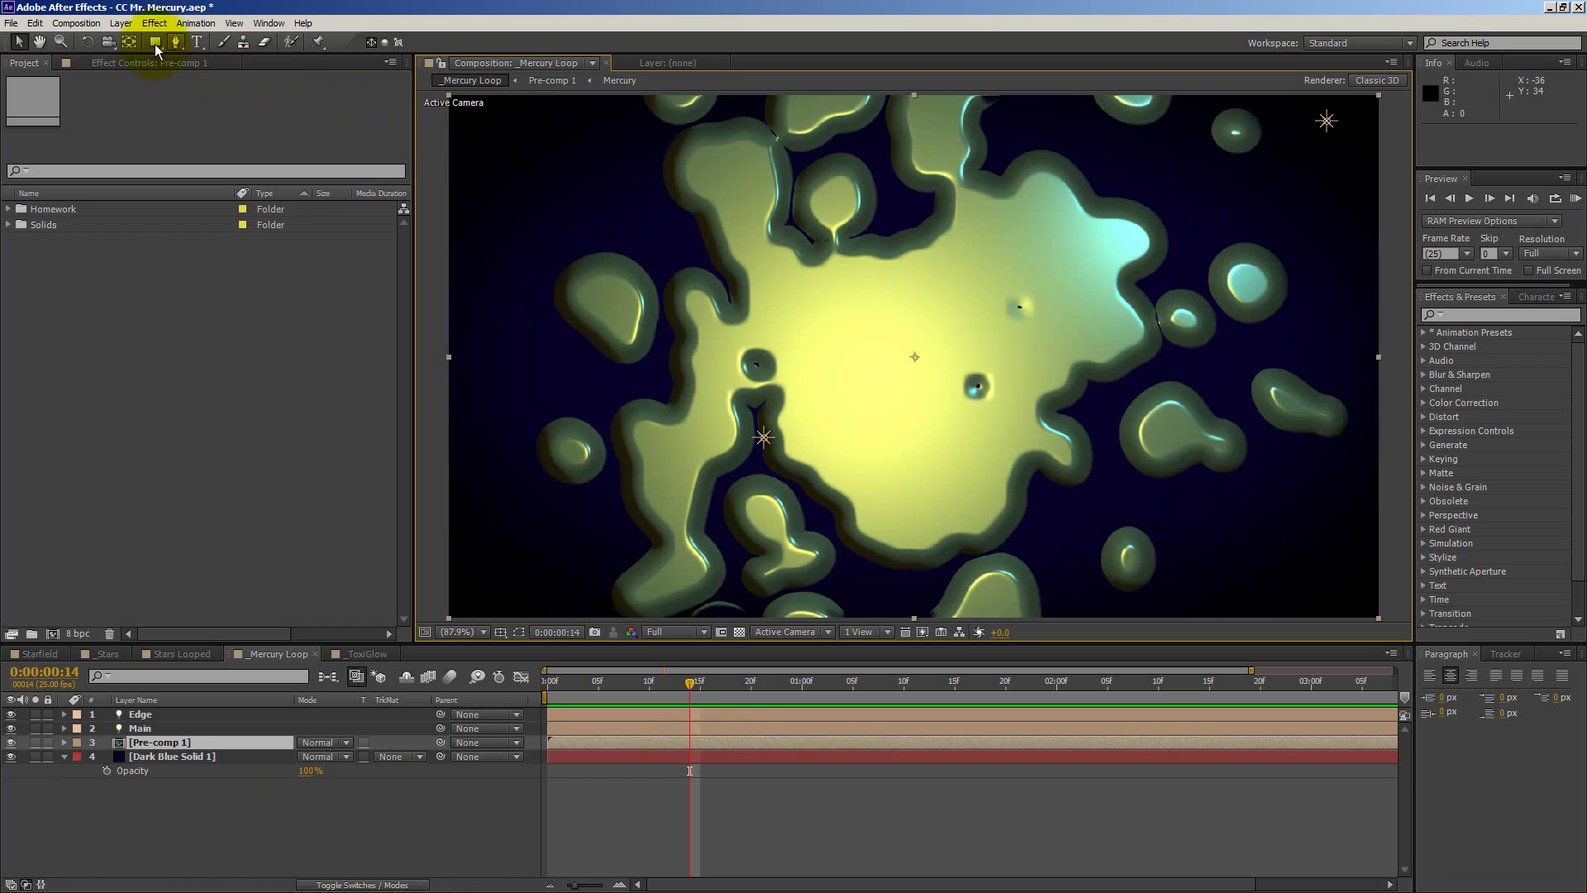
{"action": "left_click", "coordinate": [82, 24]}
{"action": "left_click", "coordinate": [91, 40]}
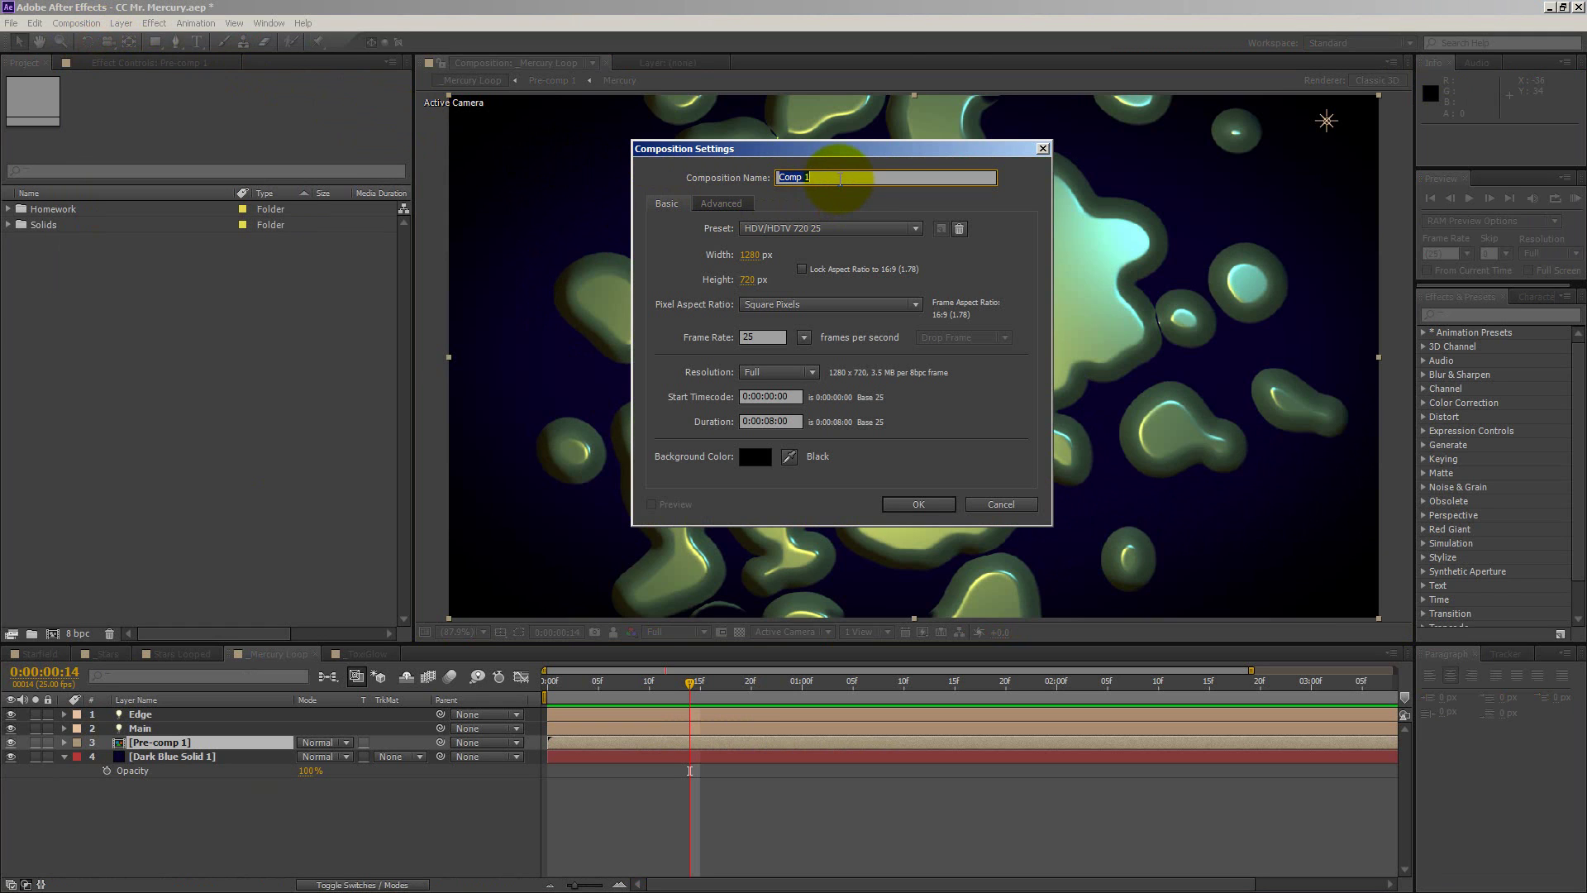
{"action": "key", "text": "BackSpace"}
{"action": "type", "text": "Mercury"}
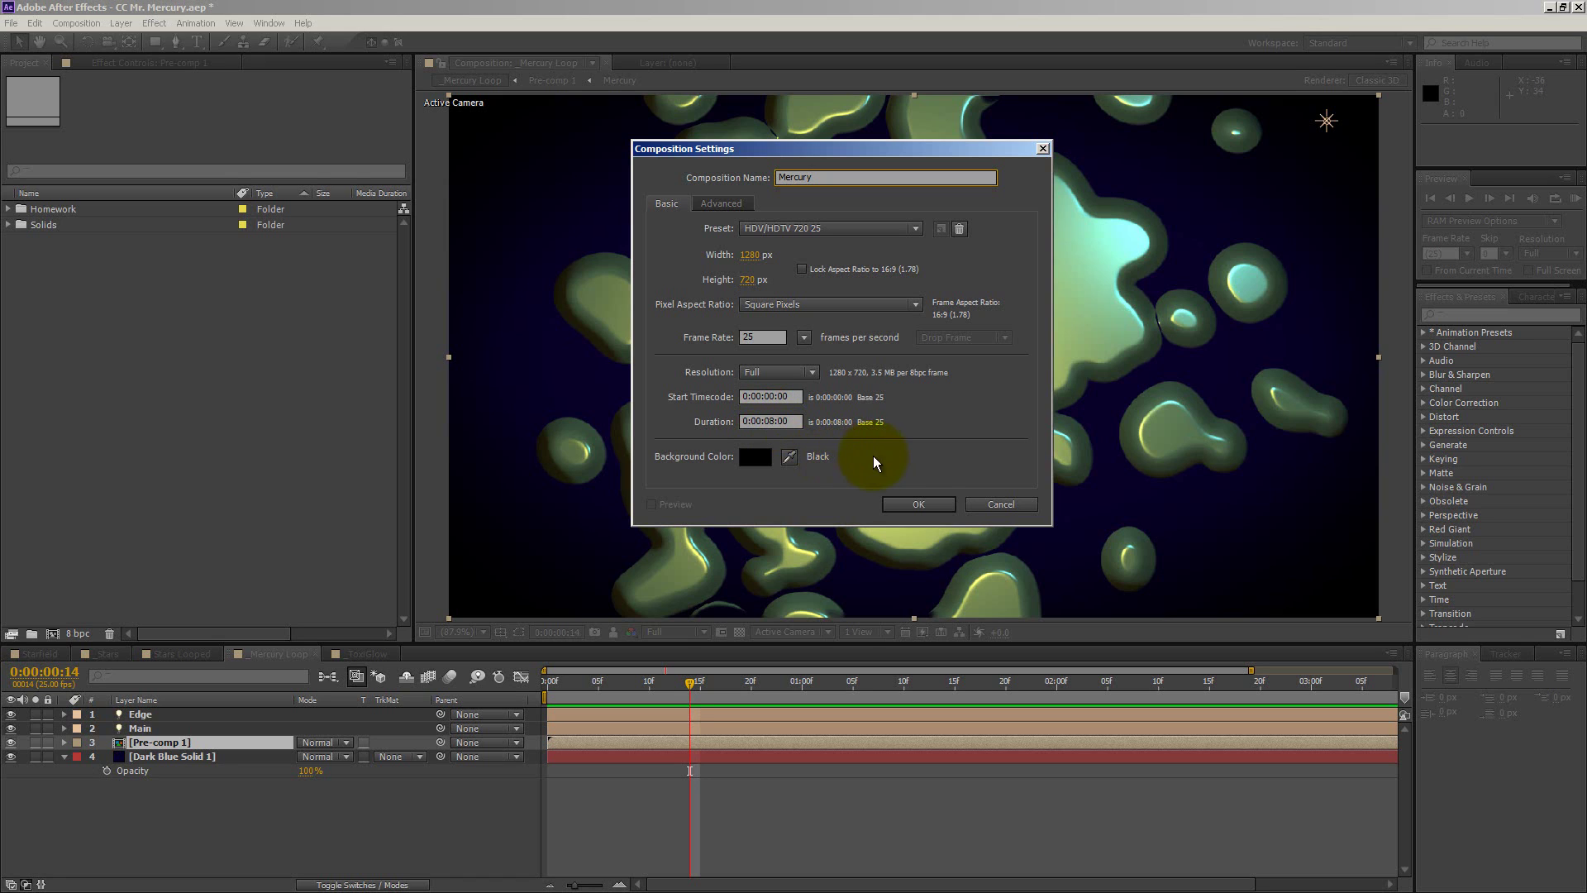
Confirm the Mercury comp settings and add a white solid layer.
{"action": "left_click", "coordinate": [921, 505]}
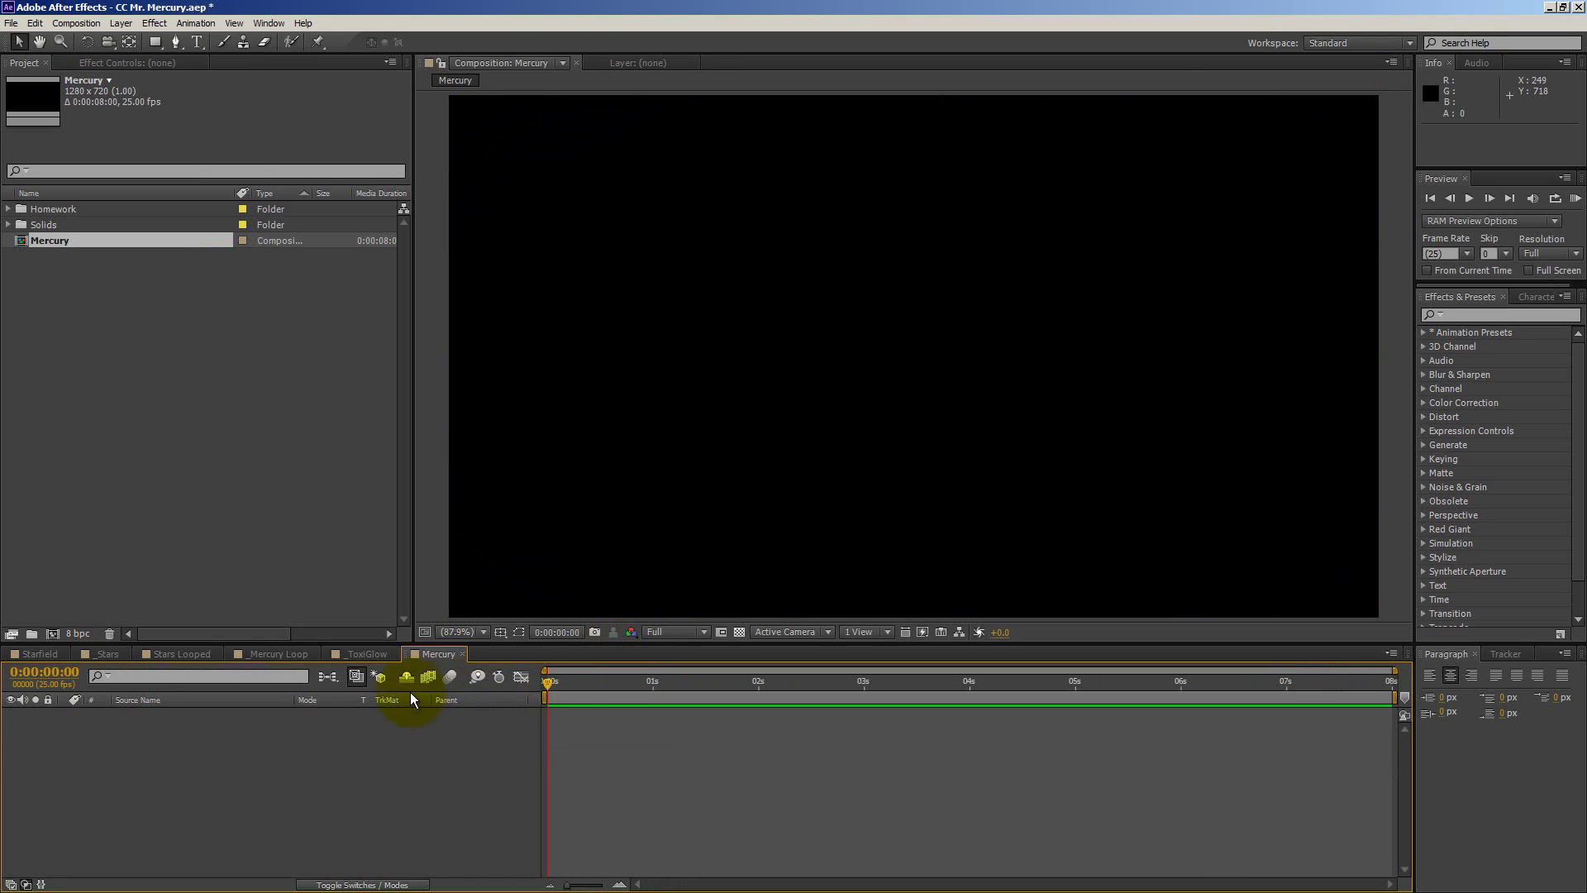
{"action": "right_click", "coordinate": [350, 742]}
{"action": "mouse_move", "coordinate": [485, 592]}
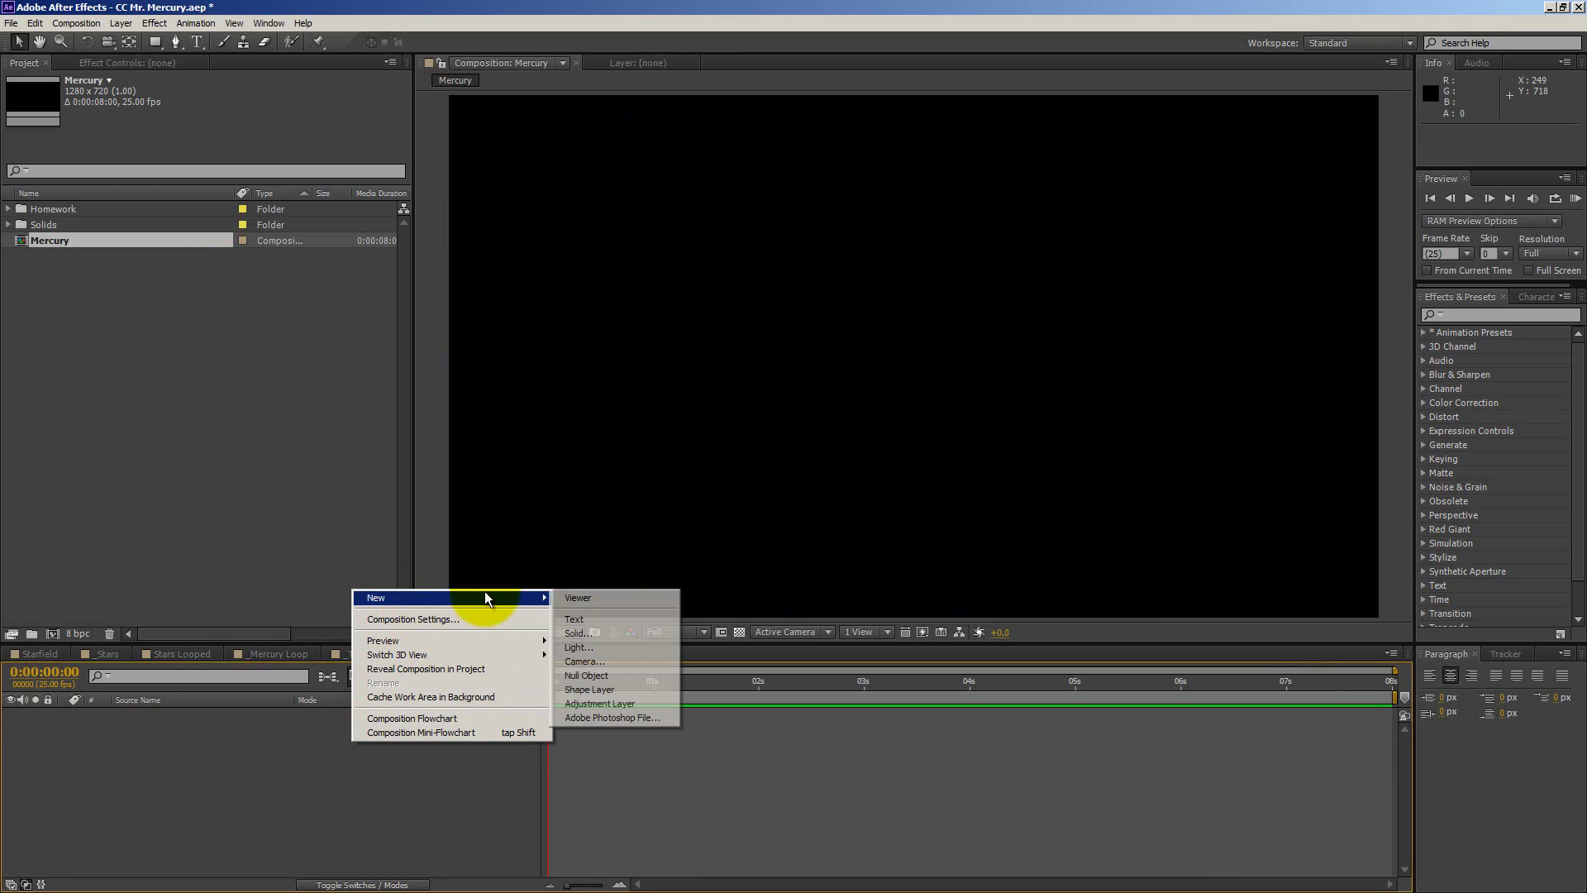
{"action": "left_click", "coordinate": [600, 629]}
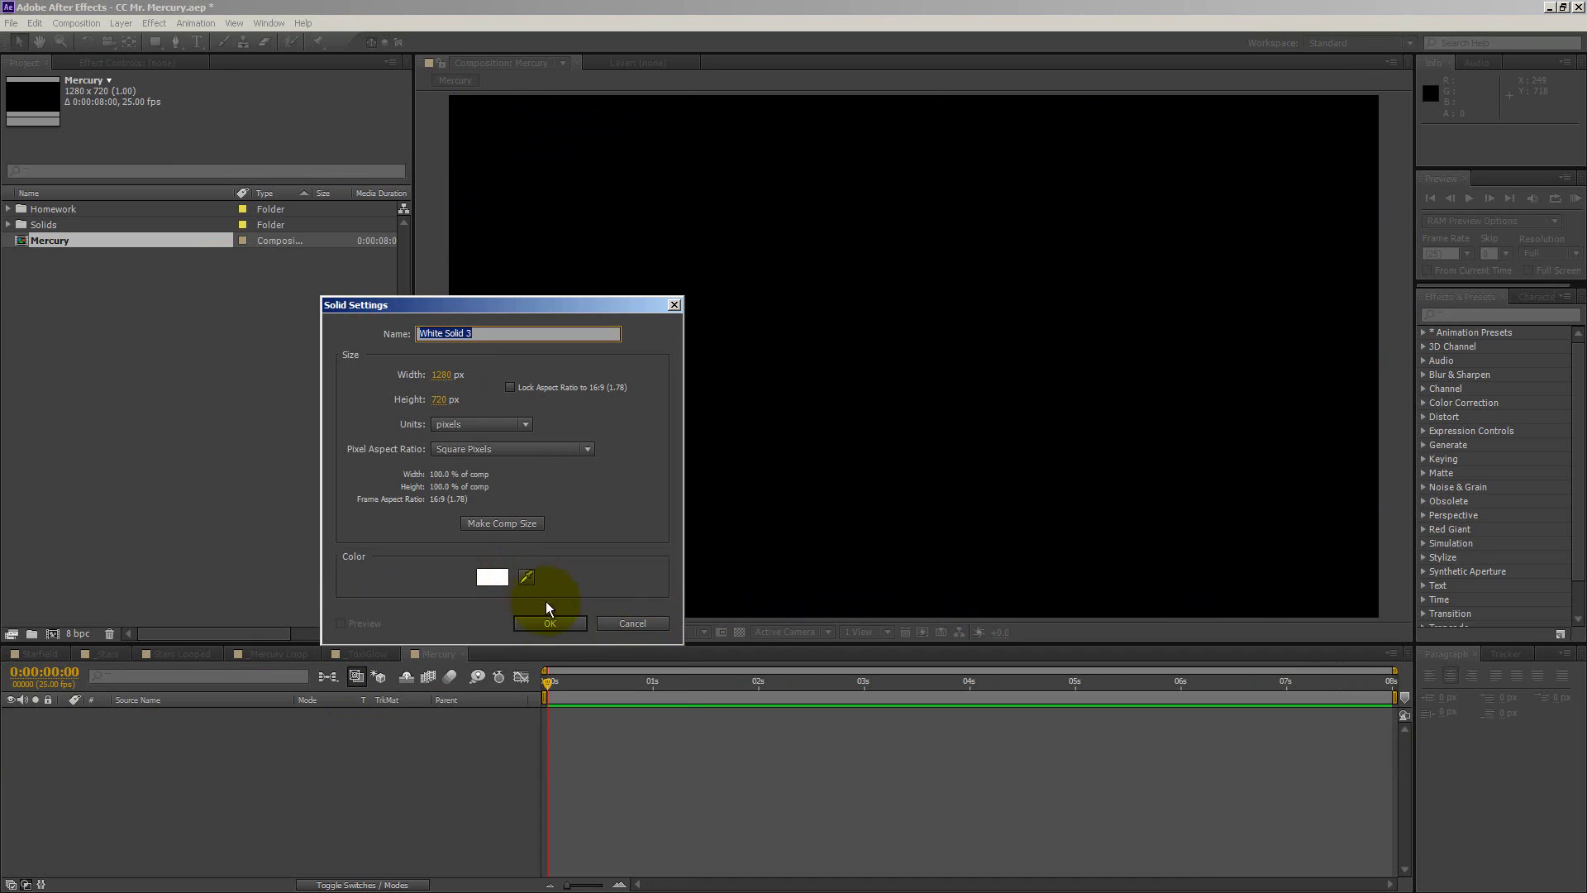
{"action": "left_click", "coordinate": [553, 621]}
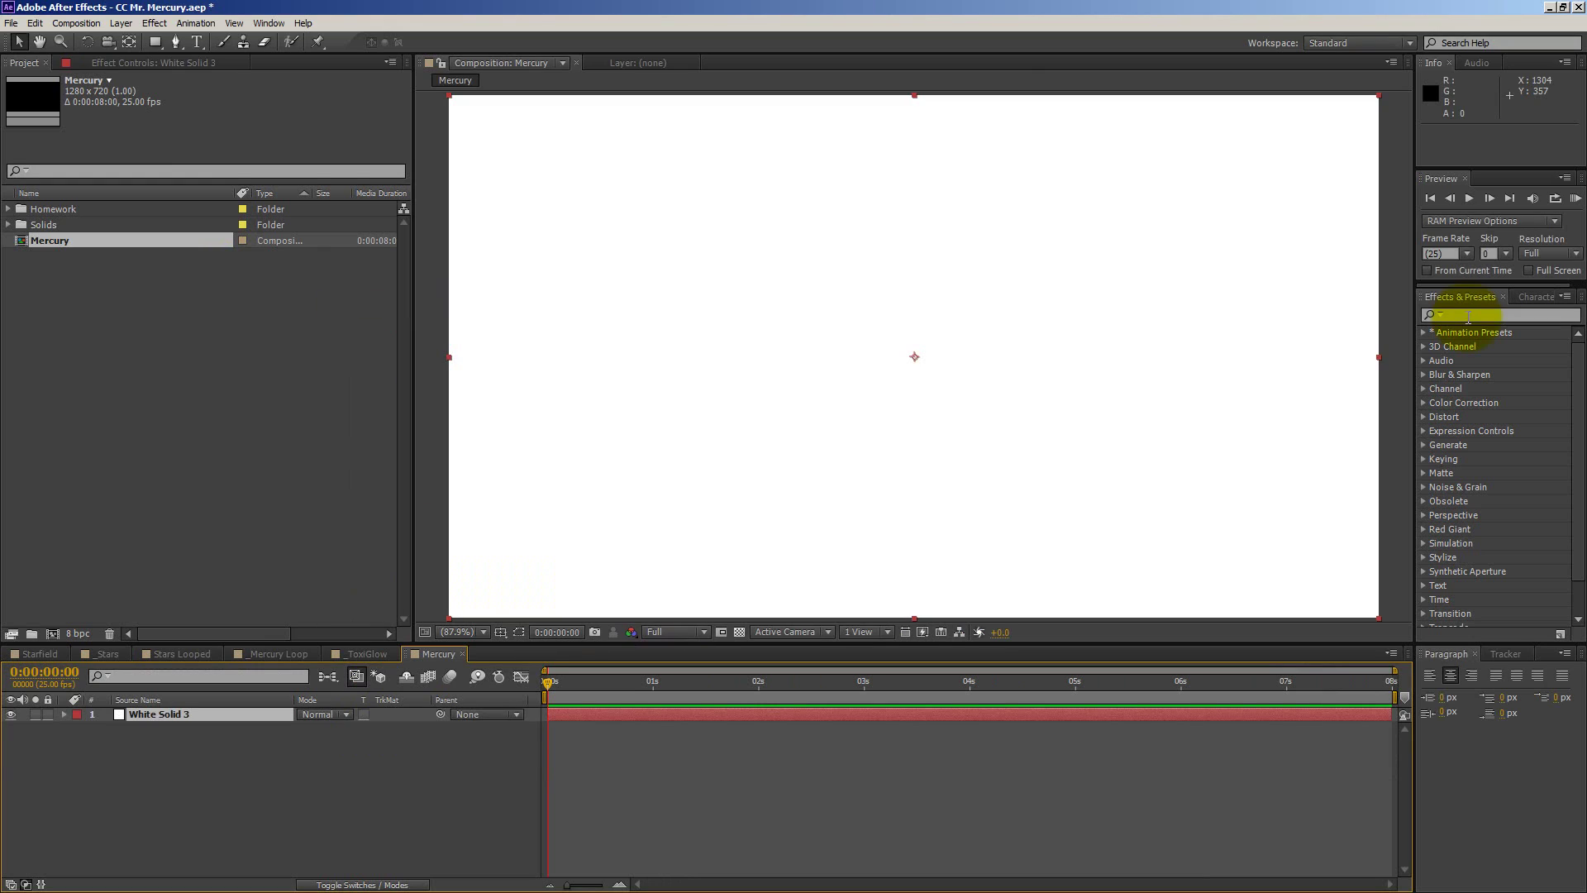
Apply CC Mr. Mercury to the white solid and scrub forward to see blobs form.
{"action": "left_click", "coordinate": [1469, 315]}
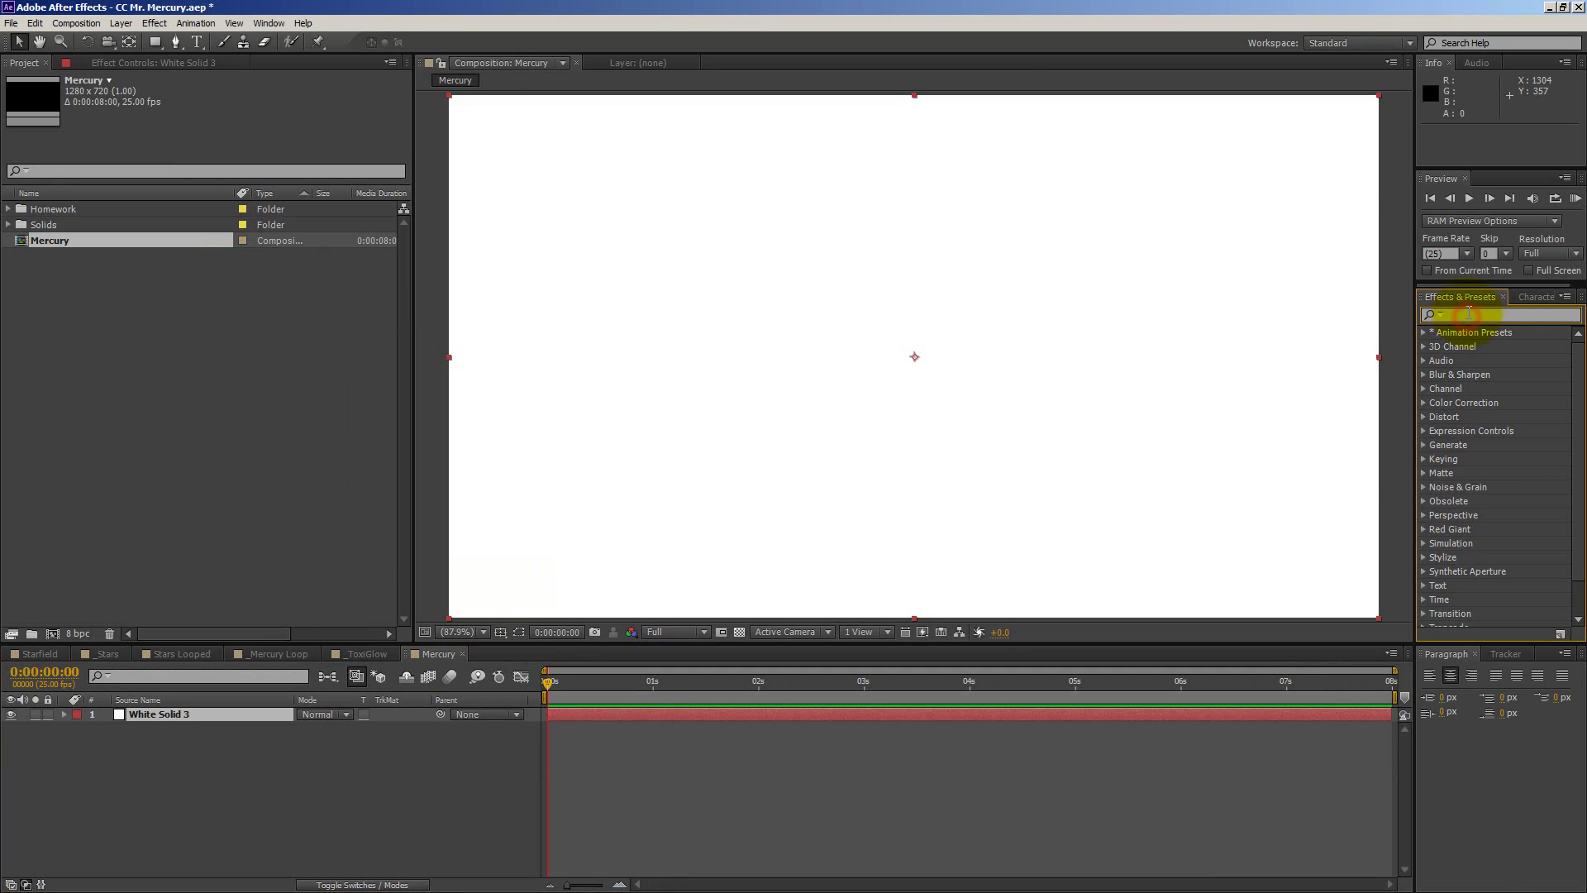
{"action": "type", "text": "merc"}
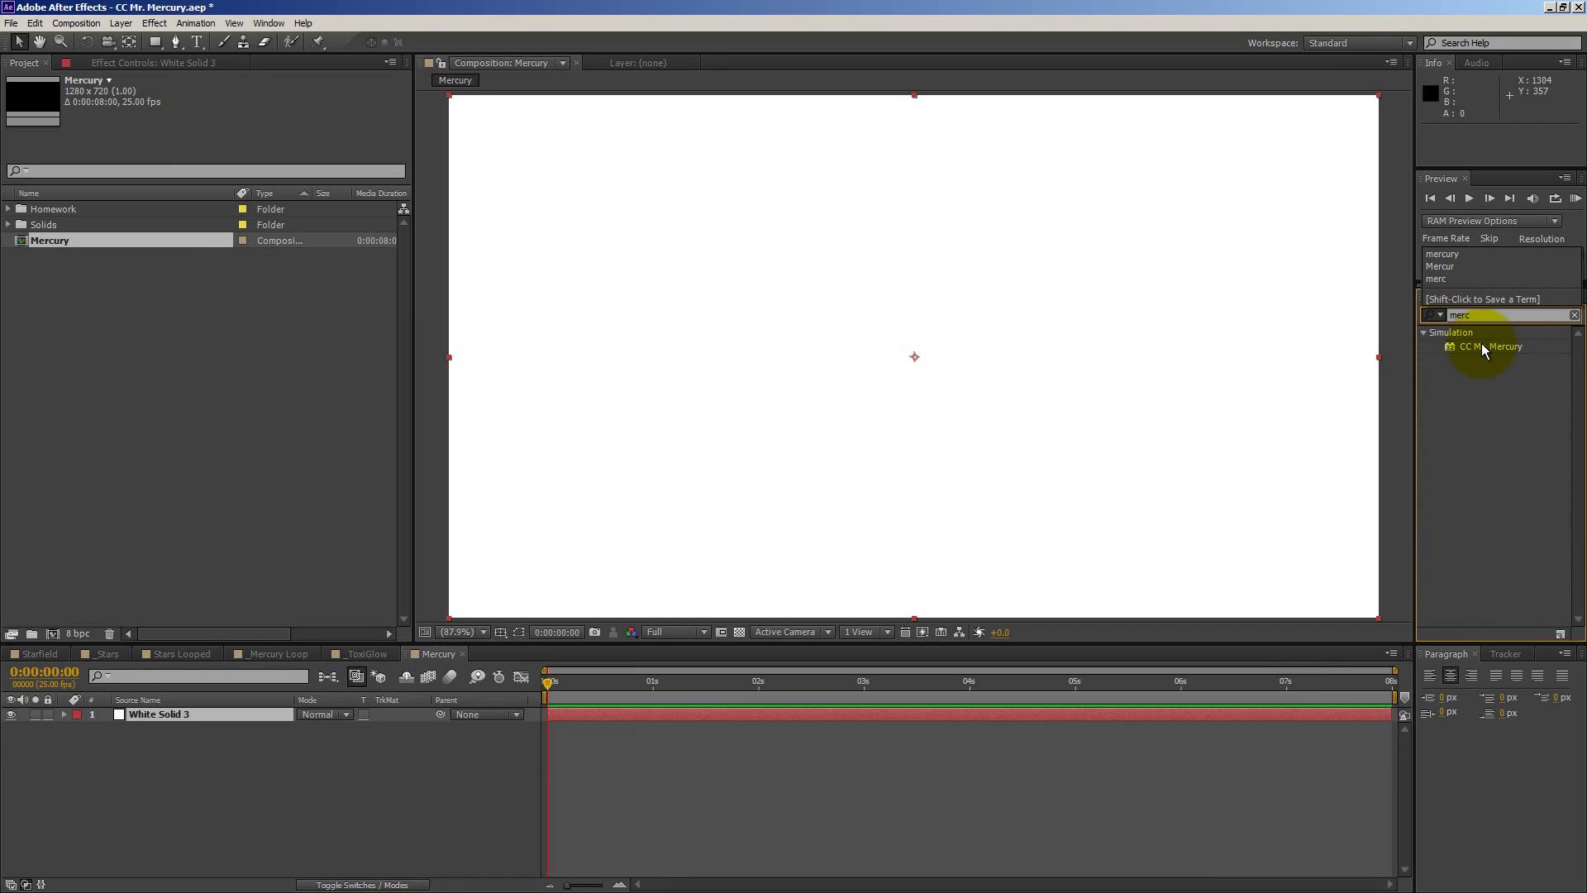
{"action": "left_click_drag", "start_coordinate": [1480, 346], "coordinate": [1119, 339]}
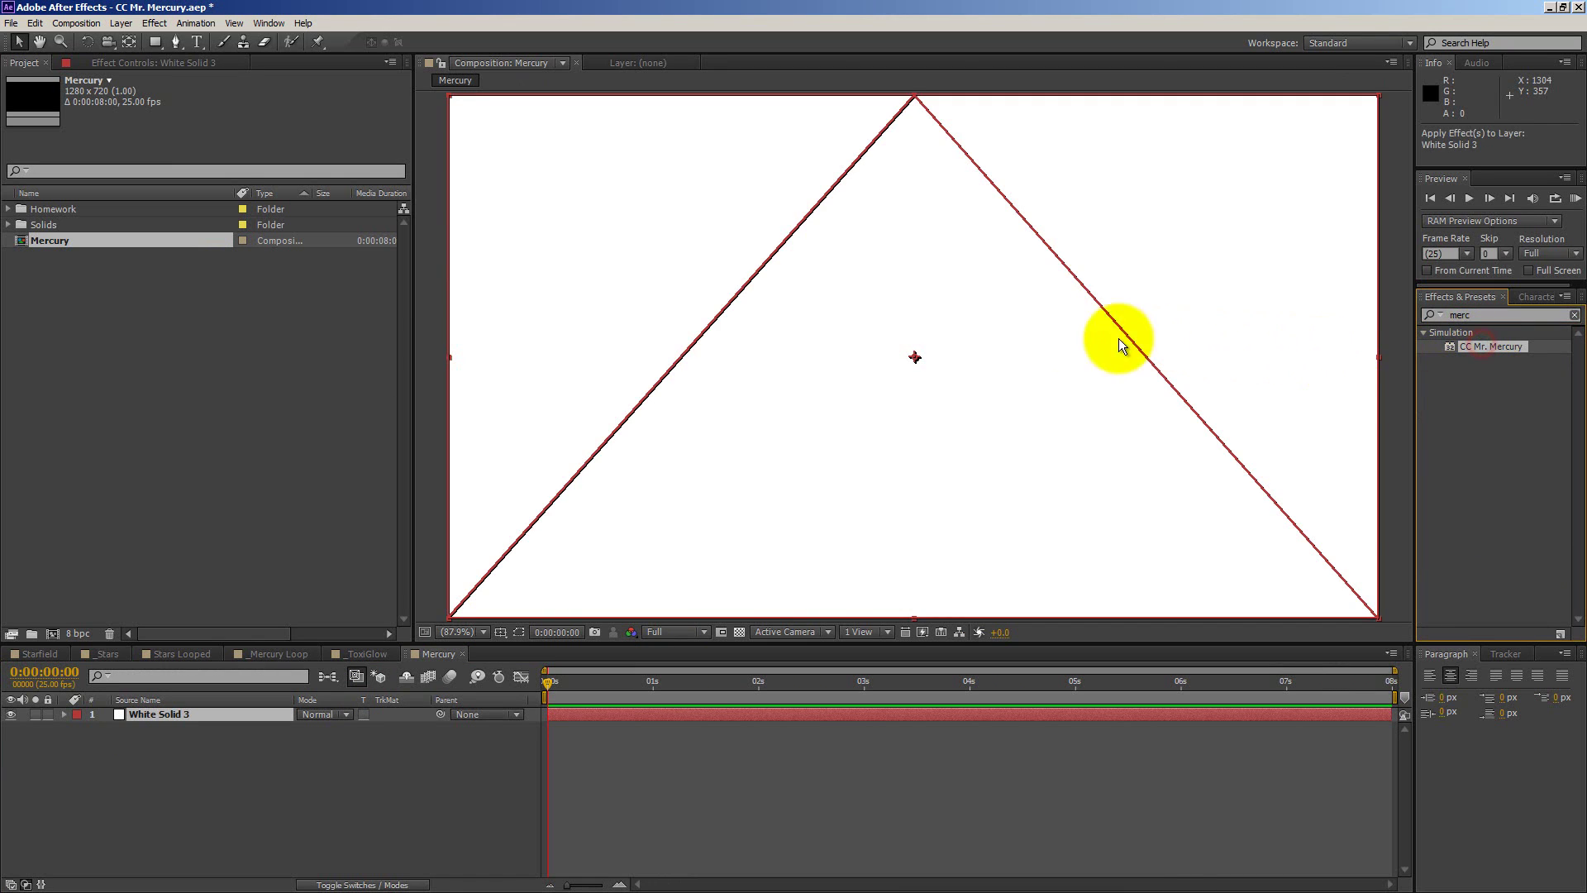
{"action": "left_click_drag", "start_coordinate": [1003, 334], "coordinate": [1003, 334]}
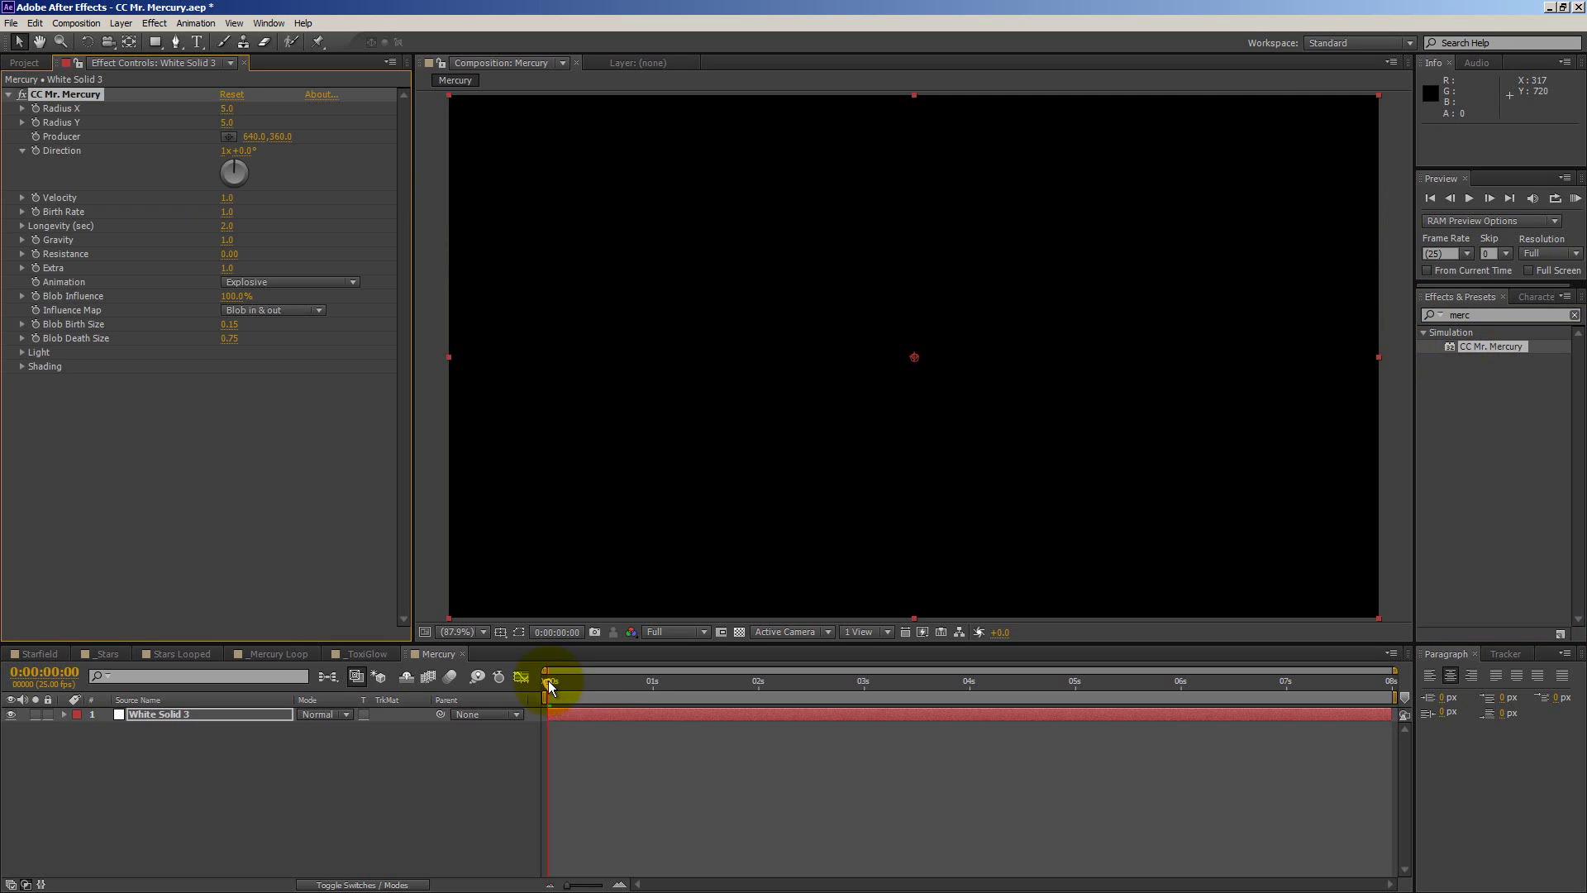
{"action": "left_click_drag", "start_coordinate": [565, 677], "coordinate": [818, 578]}
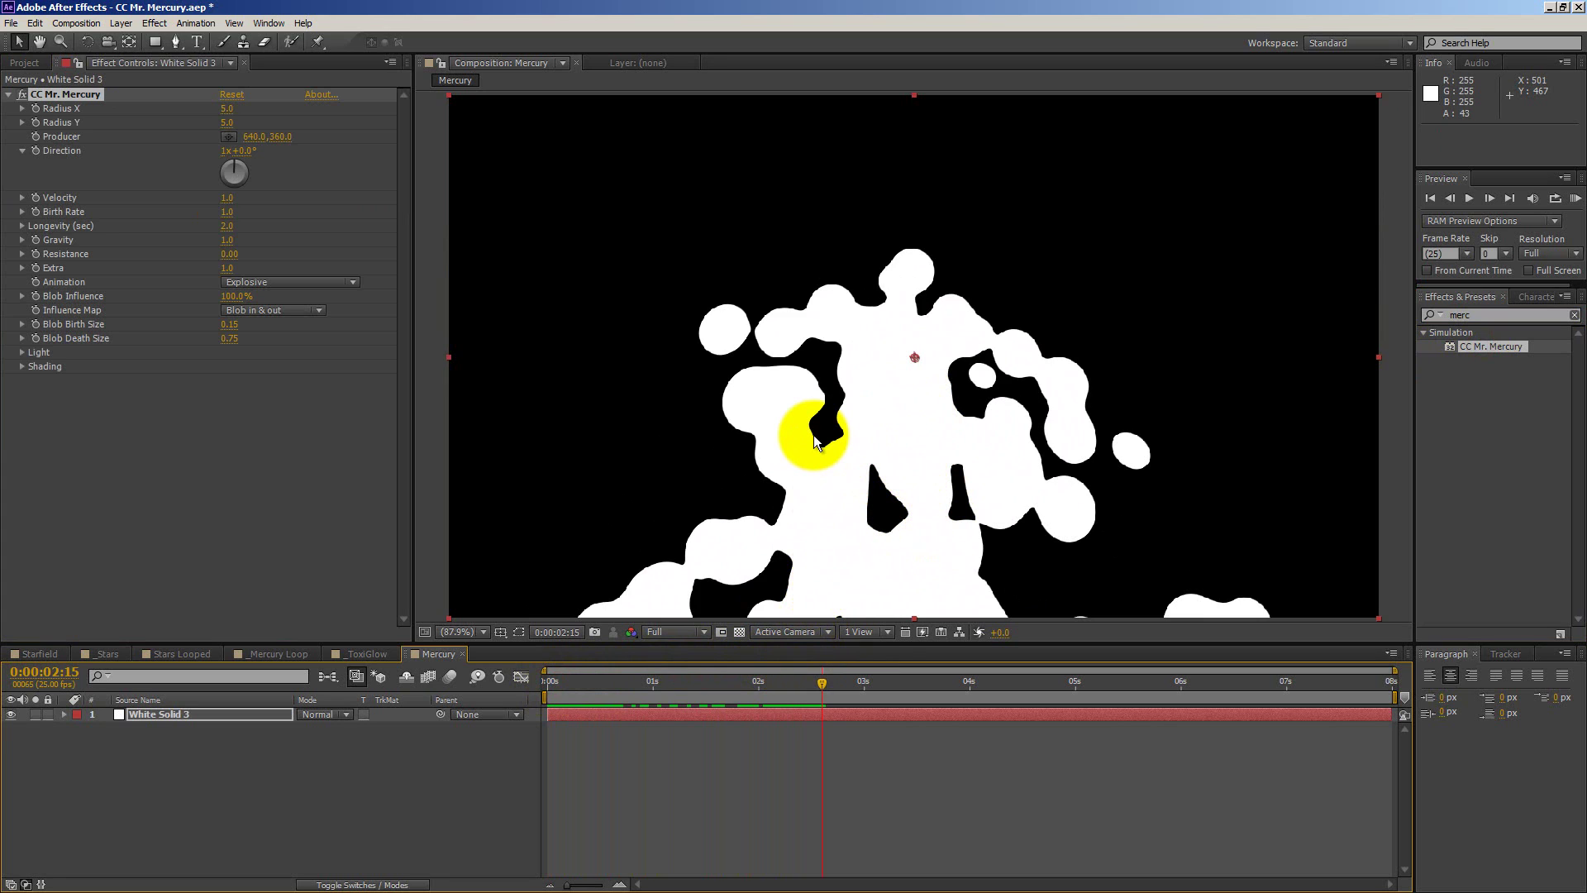
Set Gravity to 0 and scrub ahead to watch the blobs spread.
{"action": "left_click", "coordinate": [227, 240]}
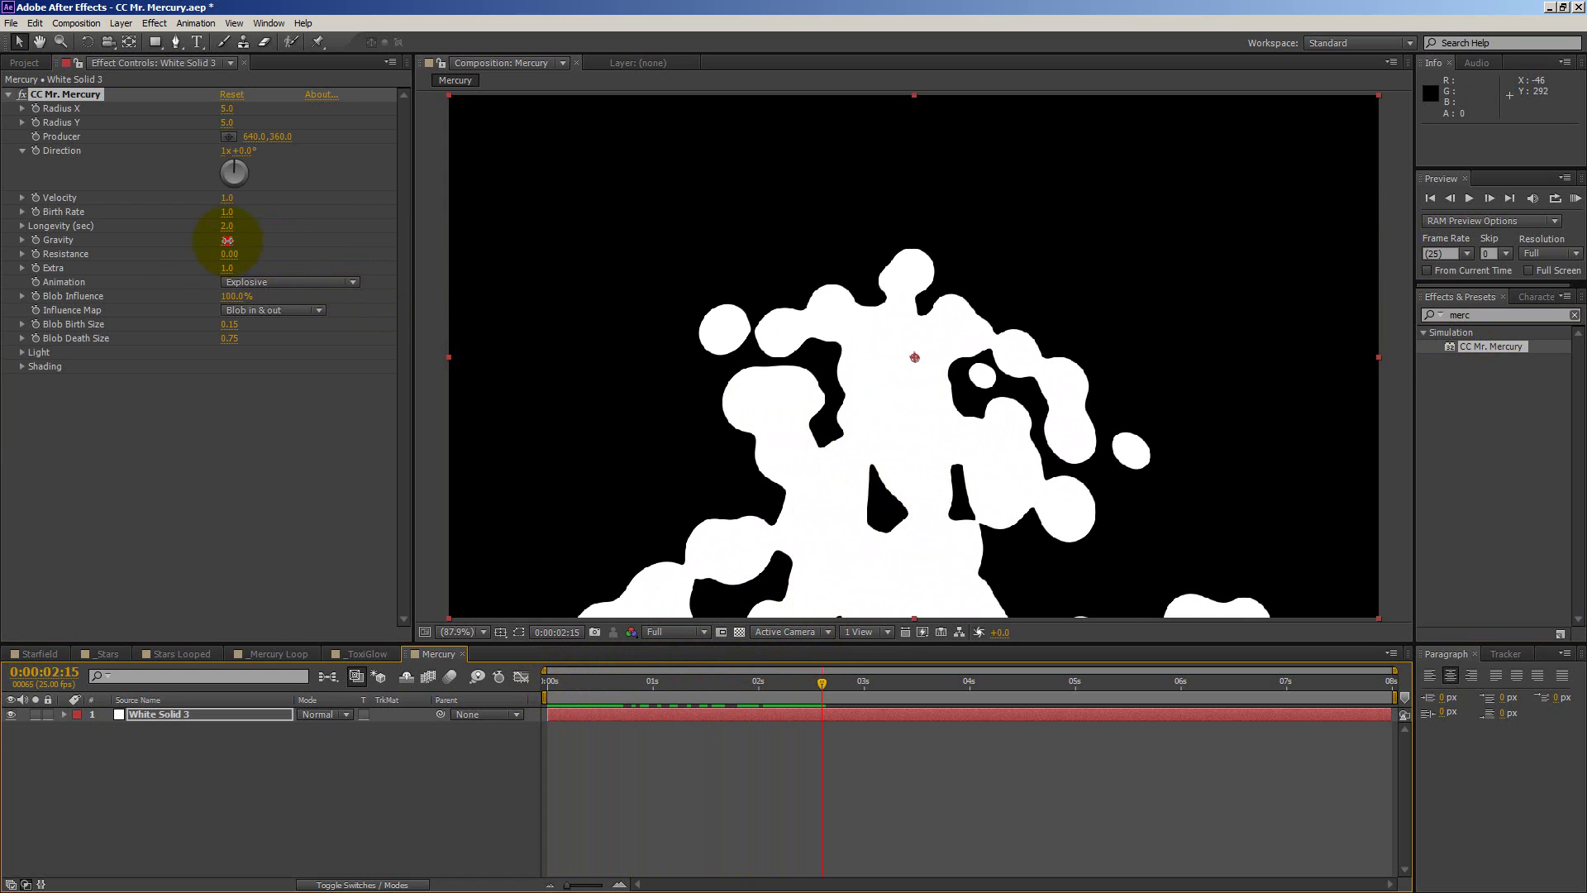
{"action": "type", "text": "0"}
{"action": "key", "text": "Return"}
{"action": "left_click", "coordinate": [829, 683]}
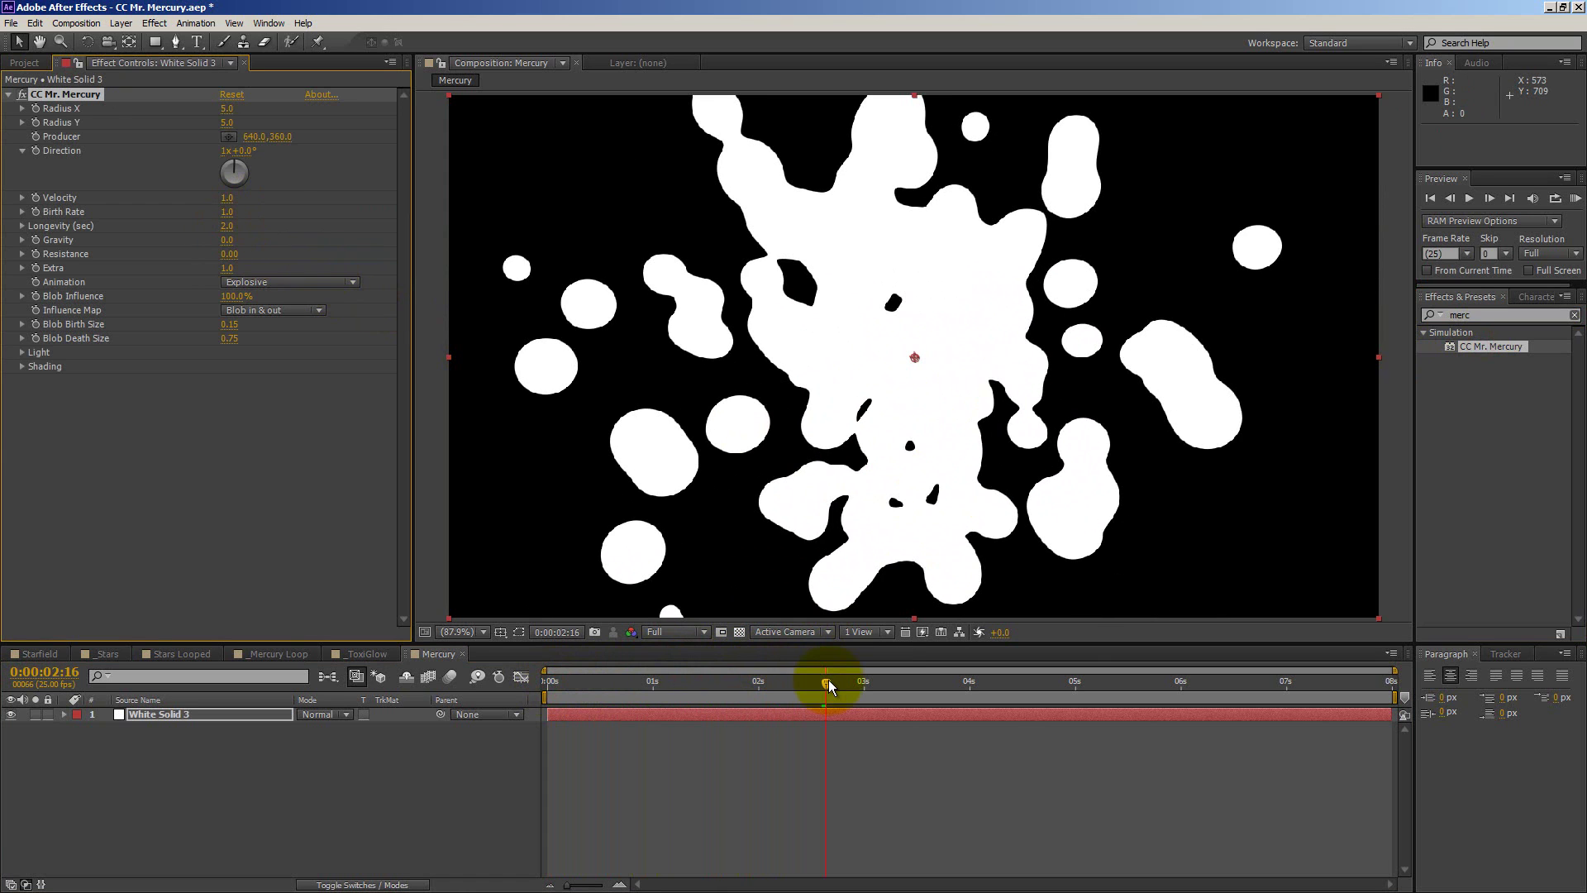
{"action": "left_click_drag", "start_coordinate": [828, 679], "coordinate": [1005, 691]}
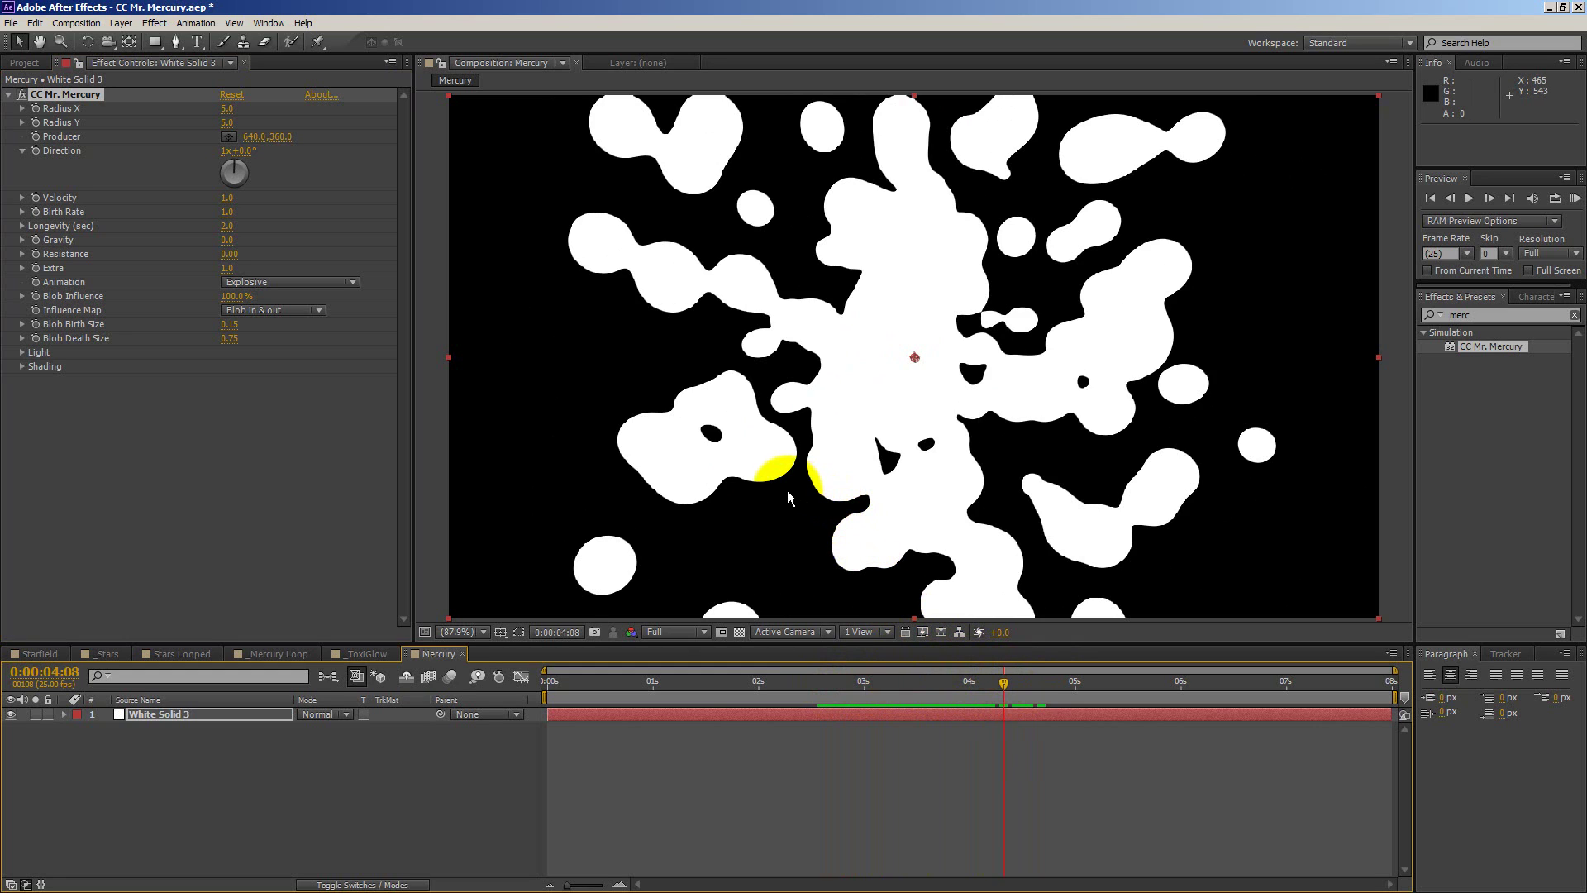
Set Birth Rate to 2.0 and the Animation style to Twirly, then review early frames.
{"action": "left_click", "coordinate": [227, 211]}
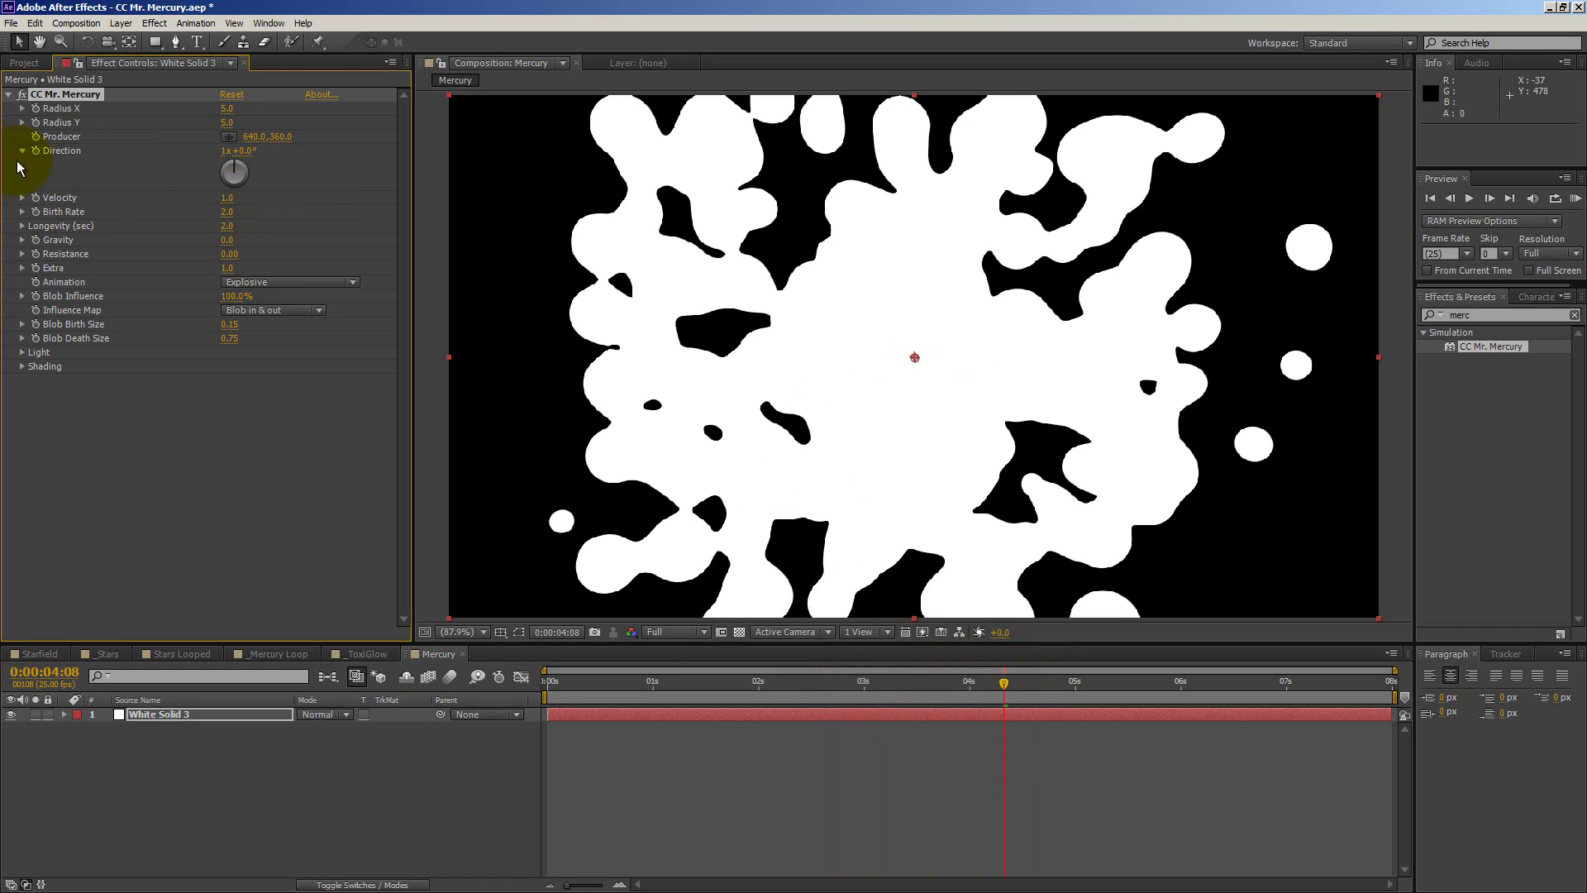
{"action": "left_click", "coordinate": [255, 280]}
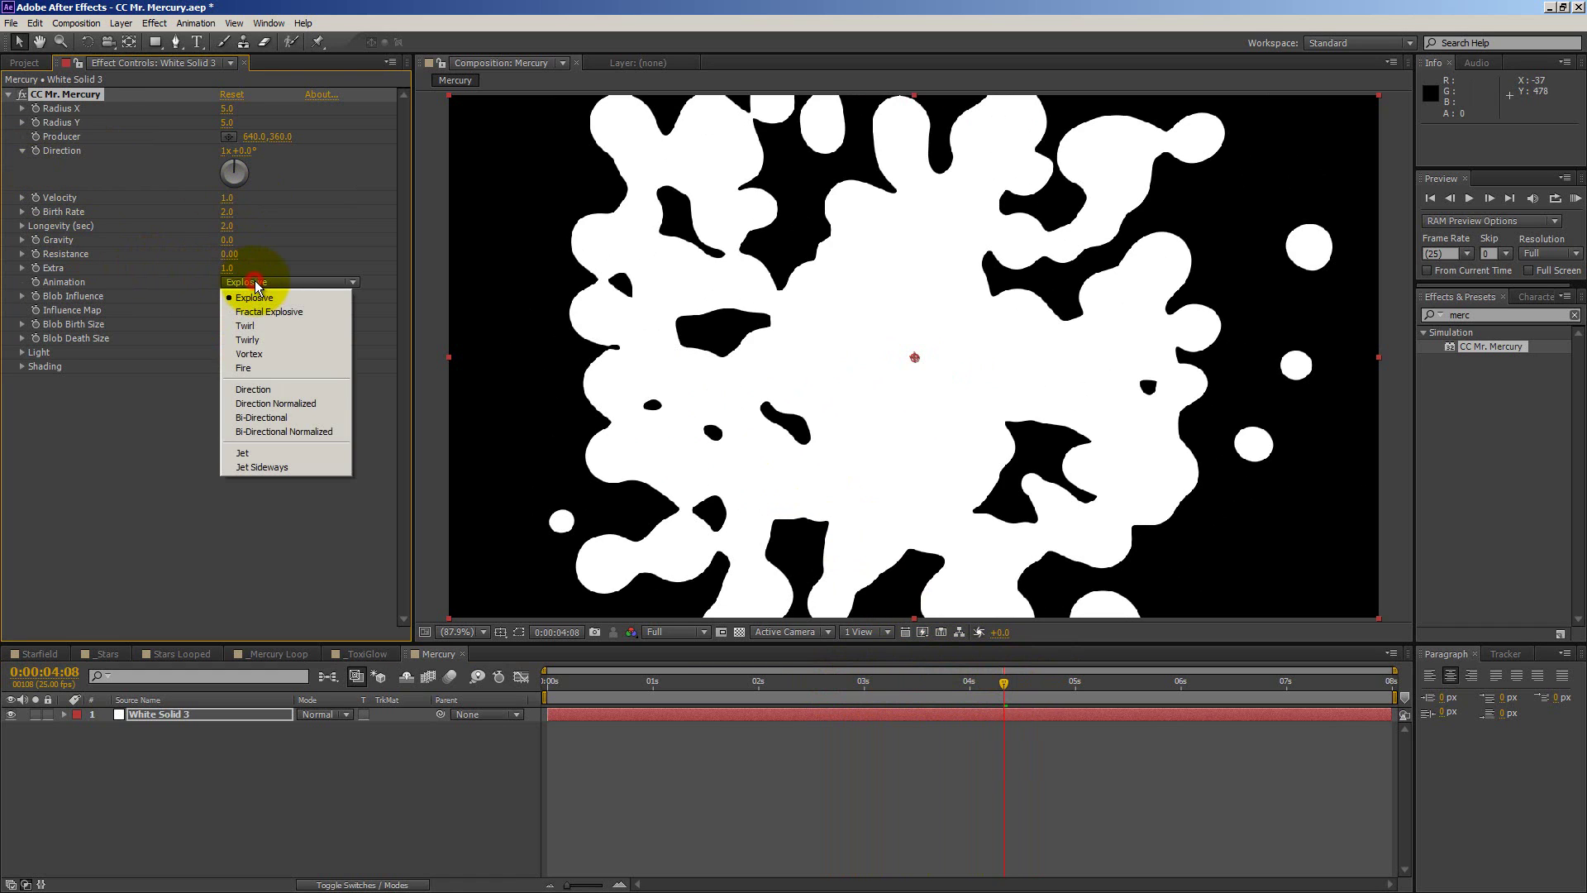
{"action": "left_click", "coordinate": [291, 341]}
{"action": "mouse_move", "coordinate": [917, 678]}
{"action": "left_mouse_down"}
{"action": "mouse_move", "coordinate": [1071, 677]}
{"action": "mouse_move", "coordinate": [818, 671]}
{"action": "mouse_move", "coordinate": [1148, 672]}
{"action": "mouse_move", "coordinate": [793, 666]}
{"action": "mouse_move", "coordinate": [900, 671]}
{"action": "left_mouse_up"}
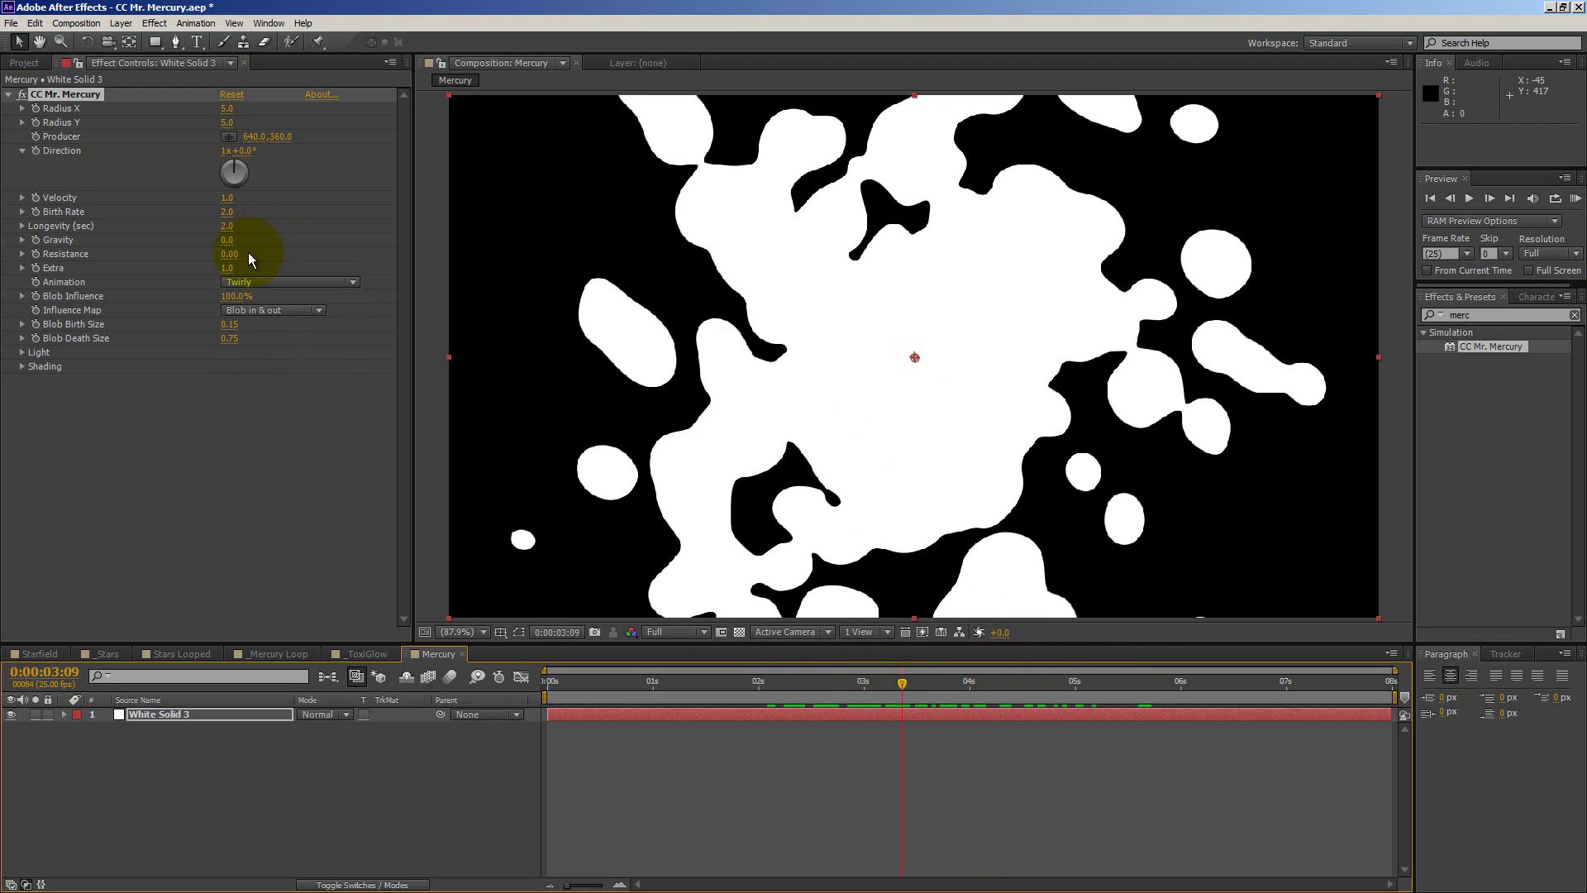
{"action": "left_click_drag", "start_coordinate": [902, 684], "coordinate": [674, 679]}
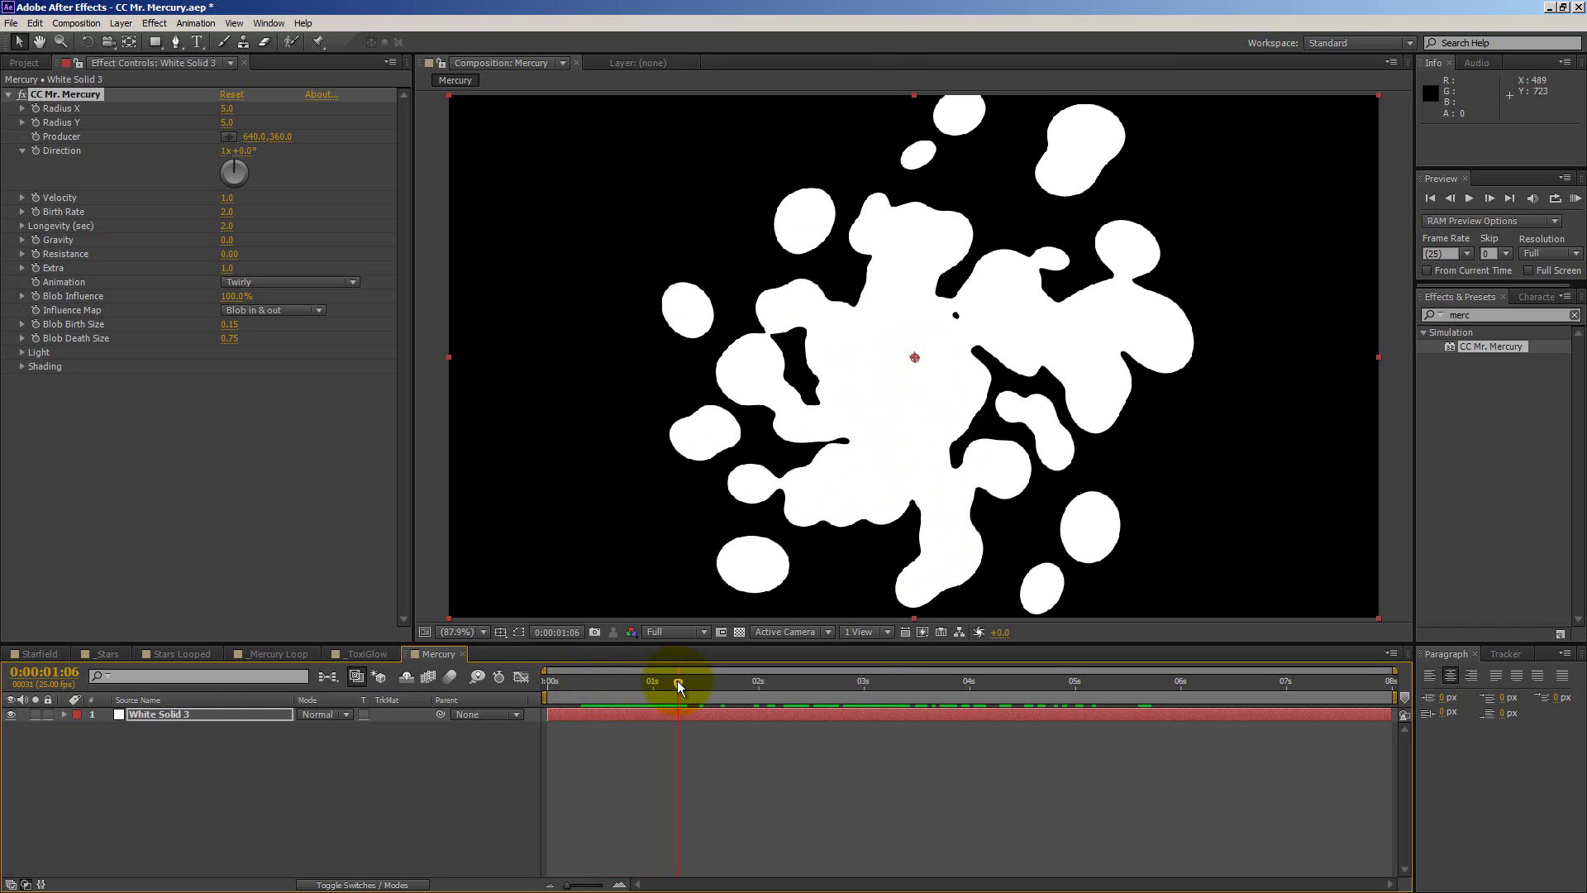
Set Birth Rate to 0 at 0:00:04:01 and scrub until the blobs vanish around 0:00:05:22.
{"action": "left_click_drag", "start_coordinate": [677, 681], "coordinate": [969, 686]}
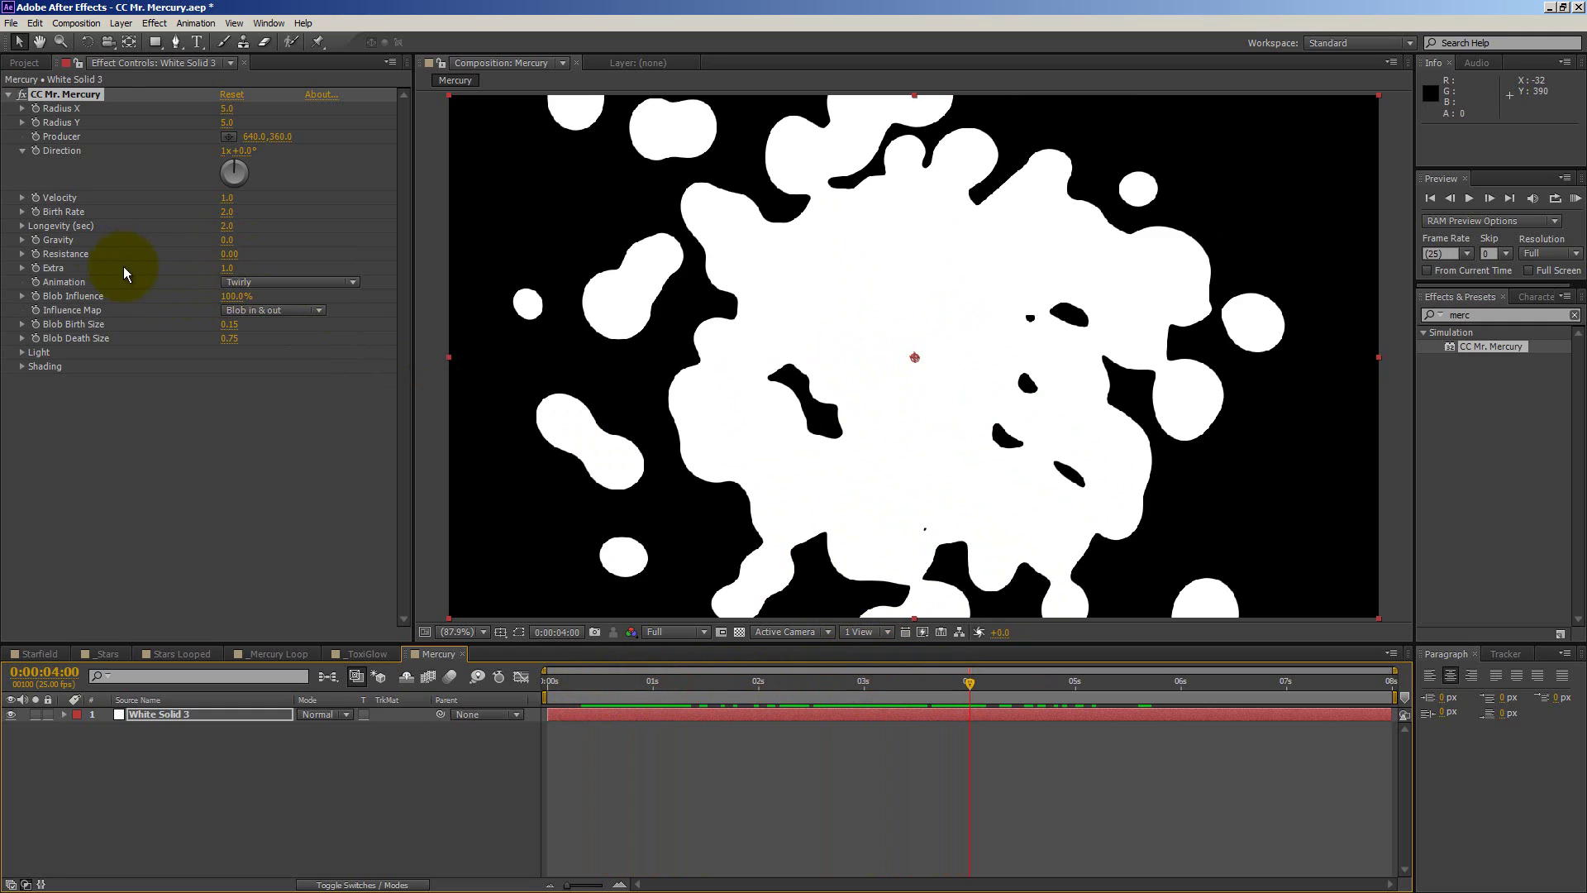
{"action": "left_click", "coordinate": [58, 218]}
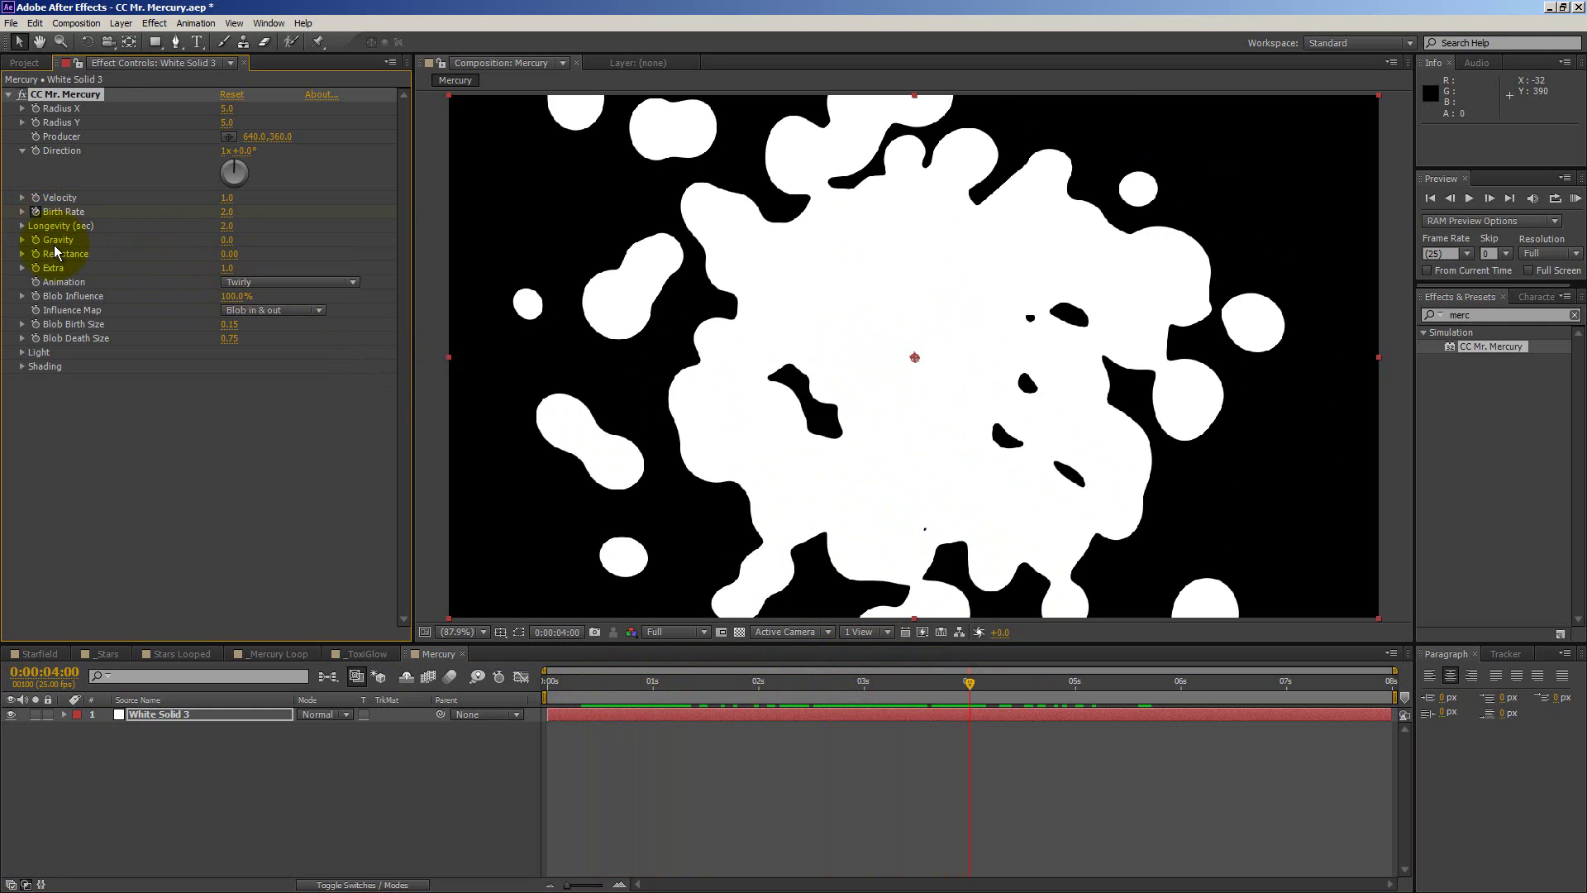
{"action": "key", "text": "Page_Down"}
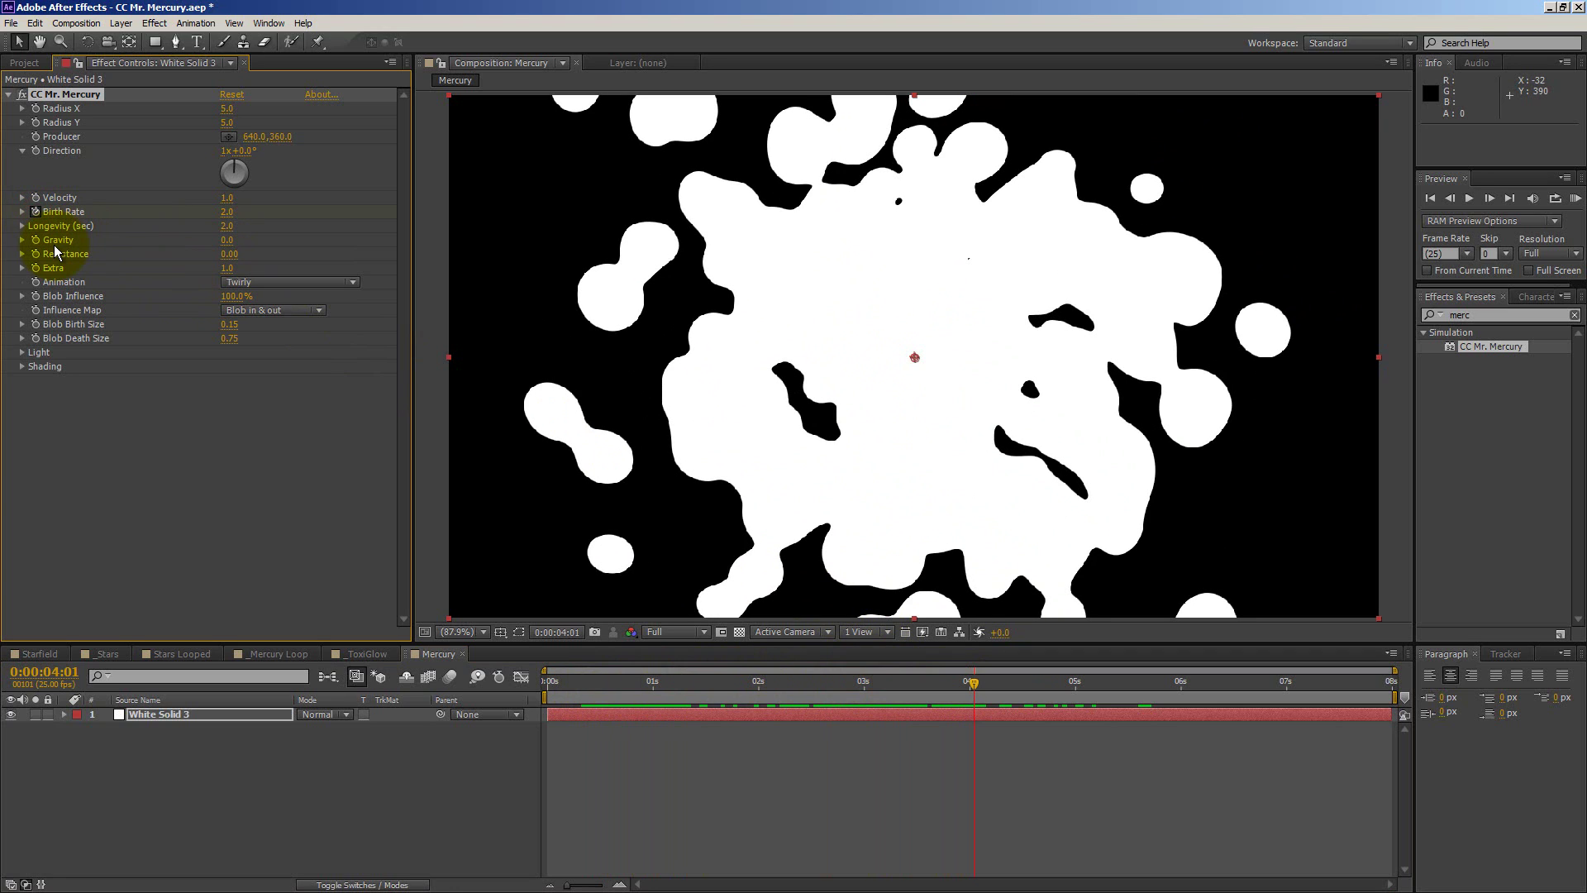
{"action": "left_click", "coordinate": [226, 212]}
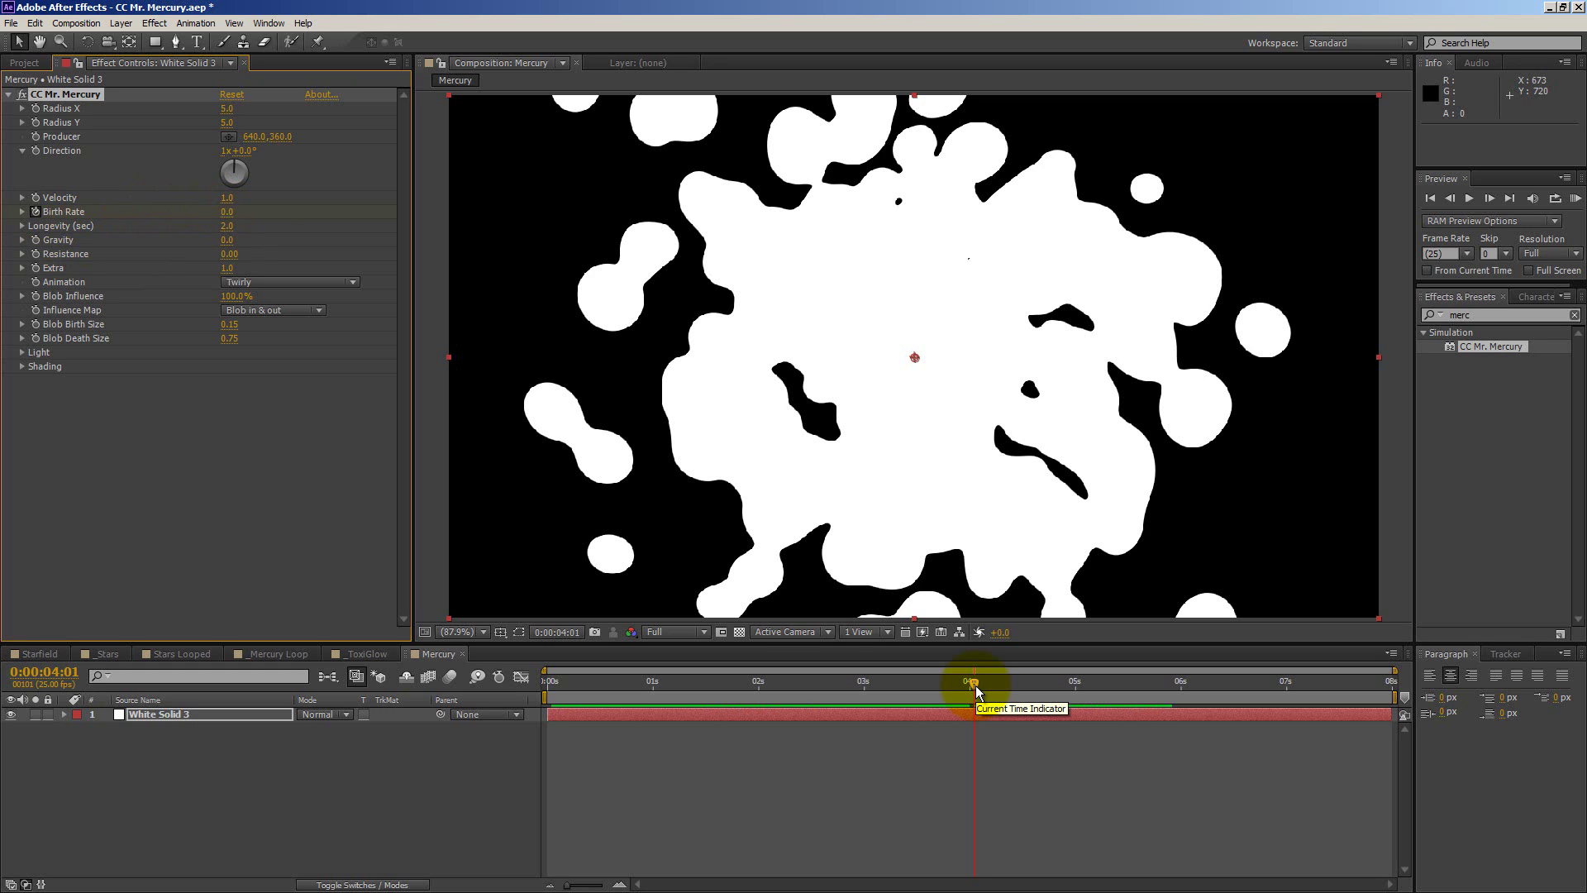
{"action": "left_click_drag", "start_coordinate": [975, 686], "coordinate": [1092, 685]}
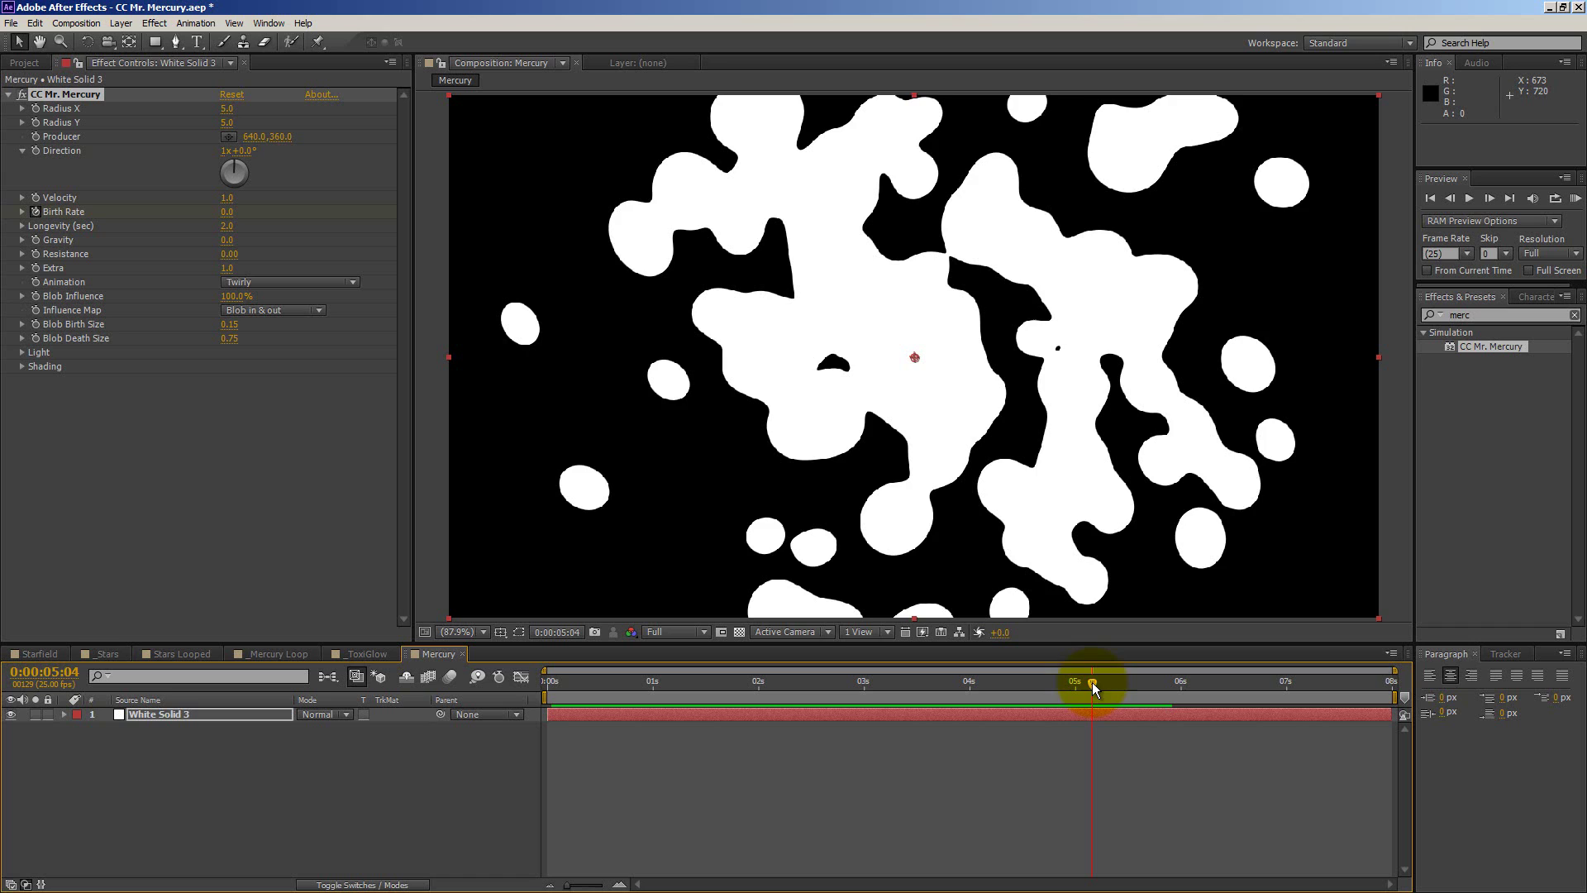
{"action": "left_click_drag", "start_coordinate": [1092, 682], "coordinate": [1169, 685]}
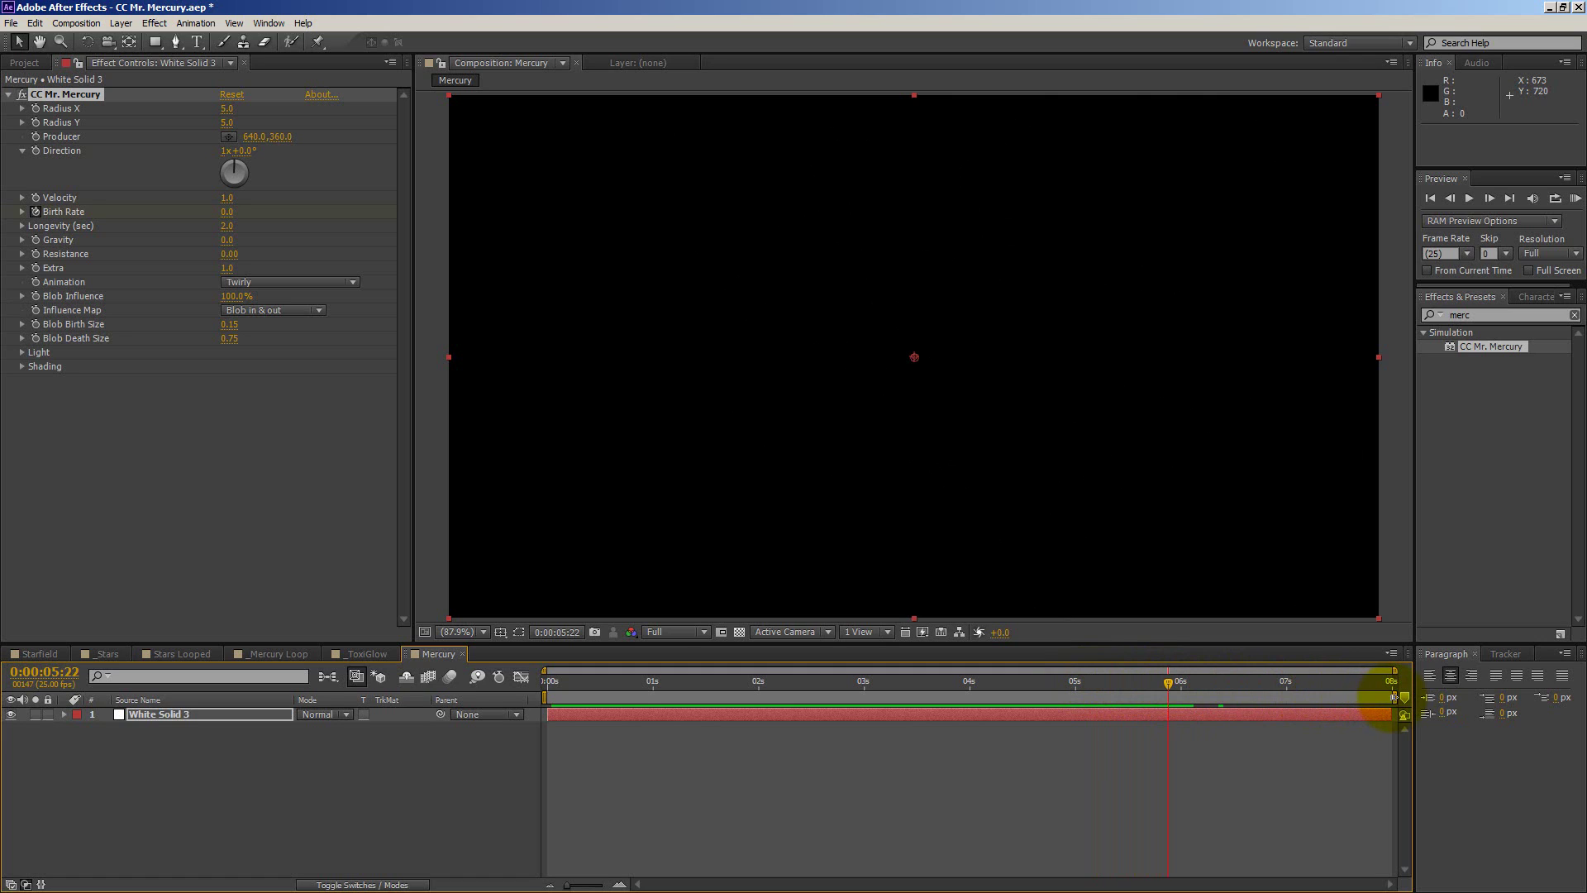
Trim the Mercury comp to a work area ending at 0:00:05:22 and RAM-preview it.
{"action": "left_click_drag", "start_coordinate": [1394, 697], "coordinate": [1178, 693]}
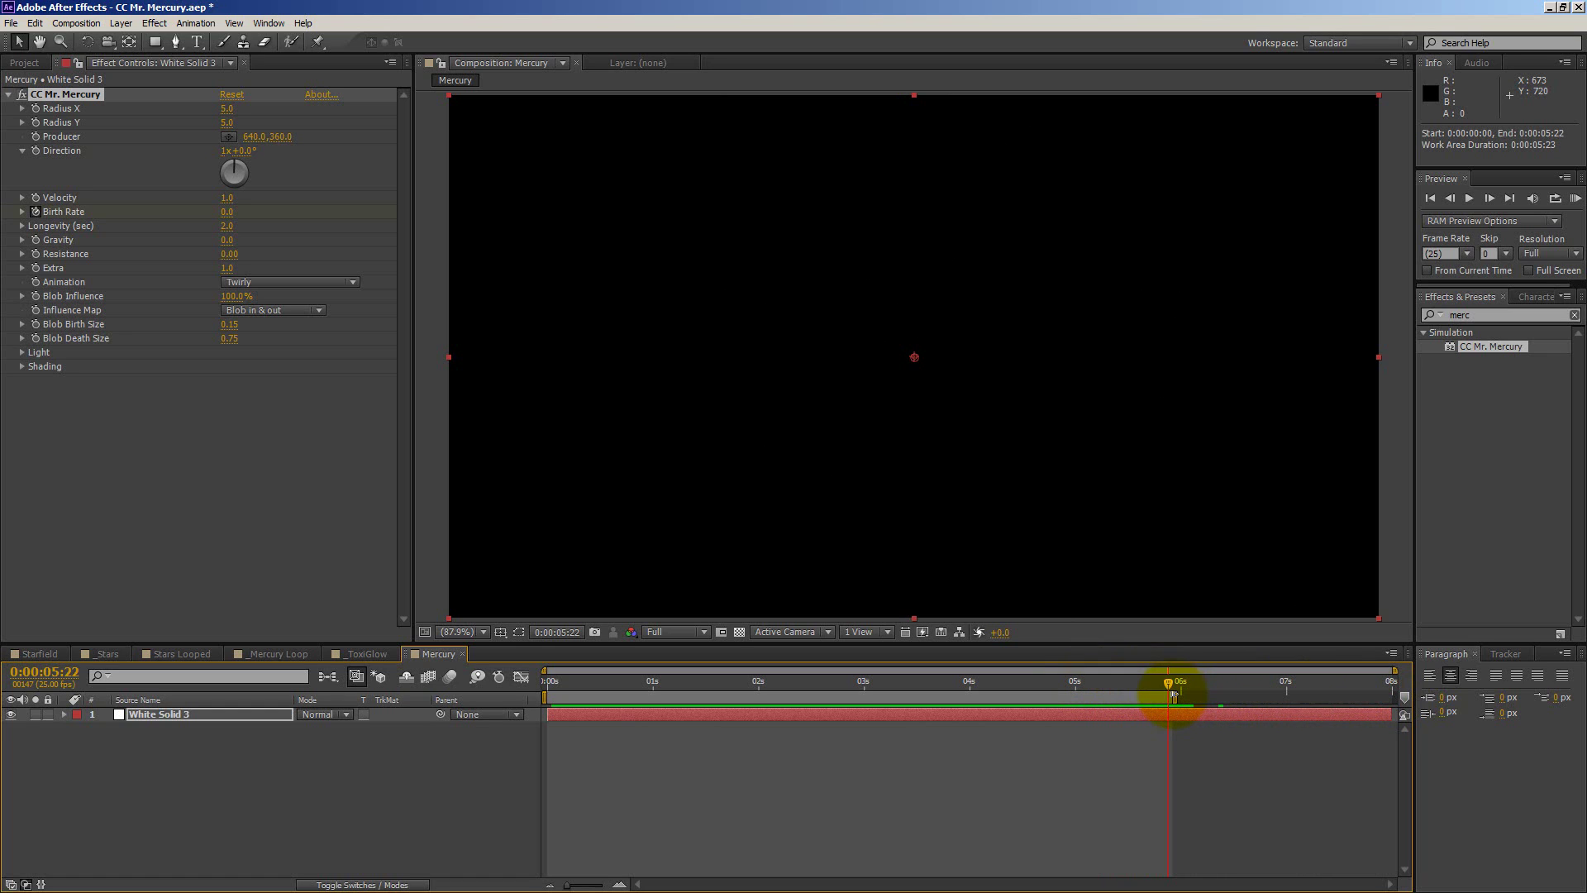
{"action": "right_click", "coordinate": [1124, 697]}
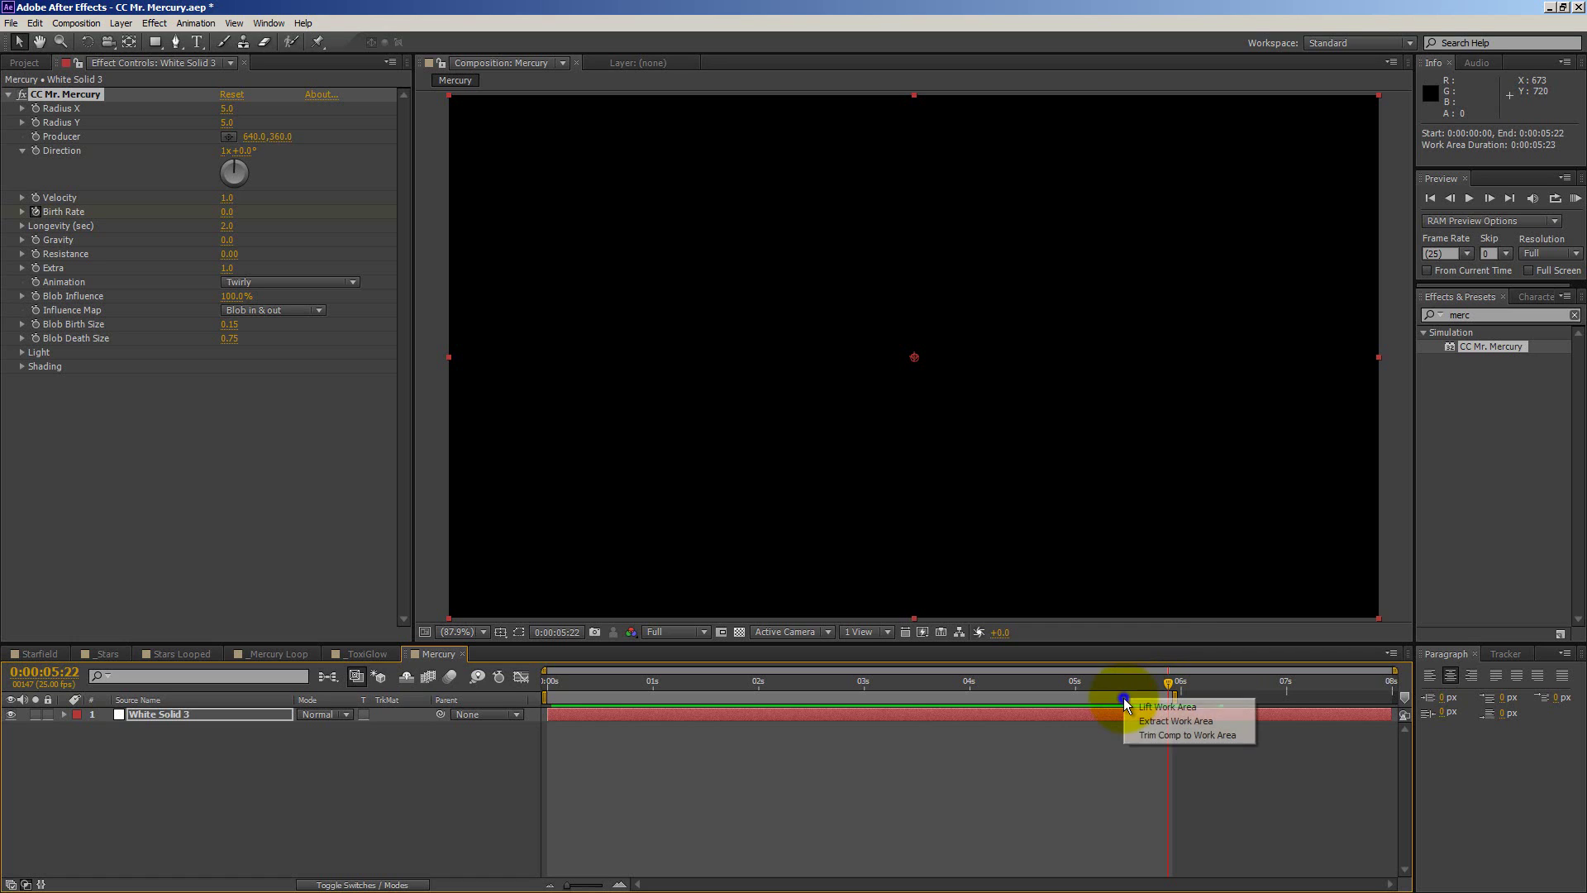
{"action": "left_click", "coordinate": [1180, 735]}
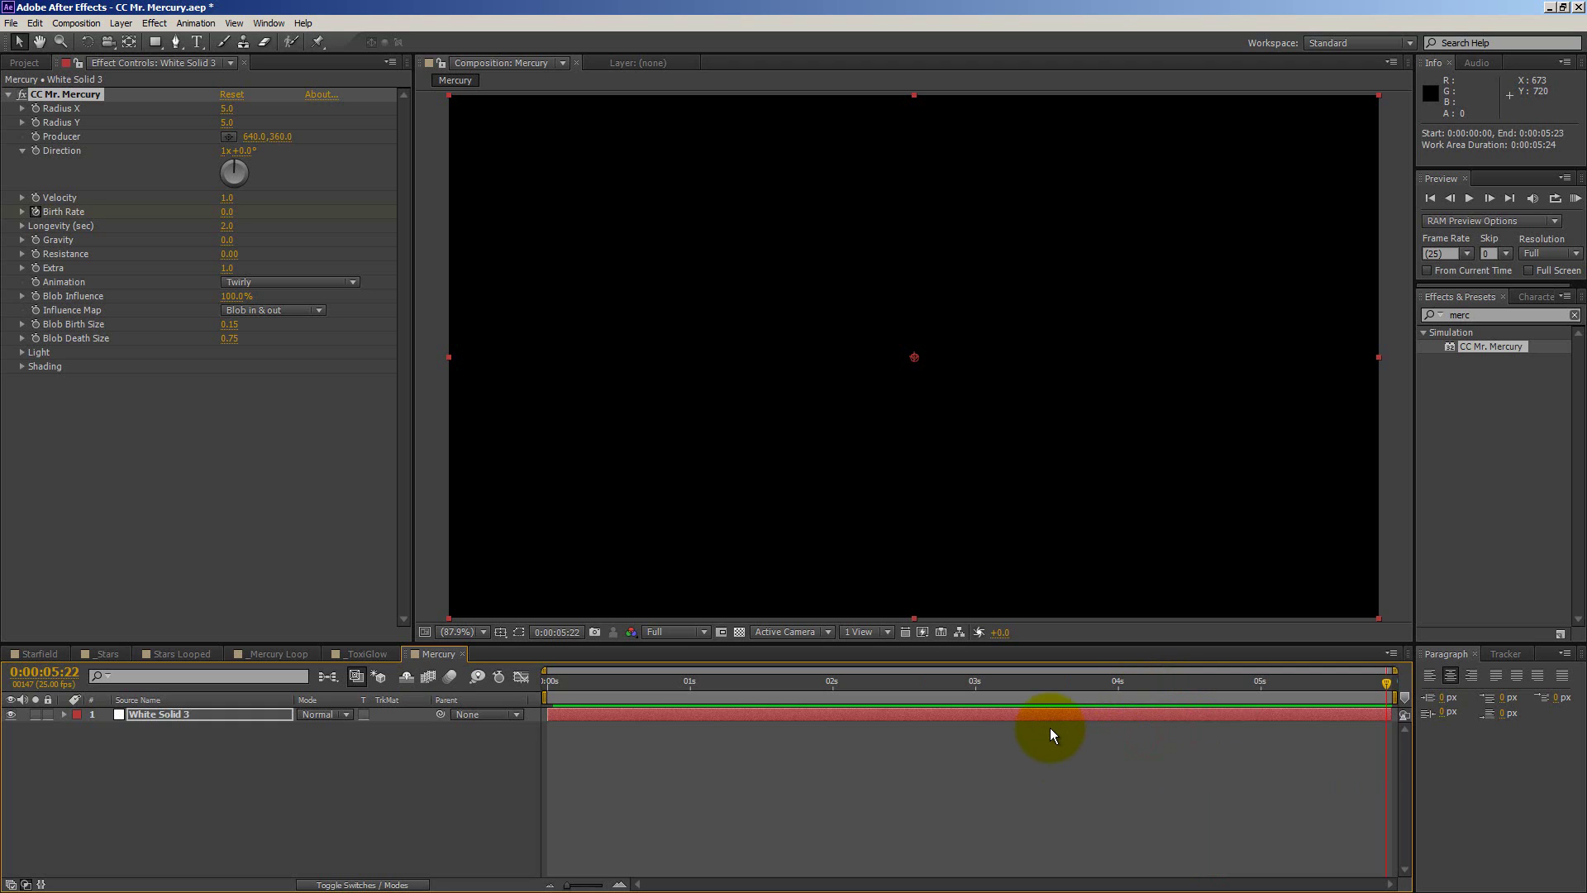
{"action": "key", "text": "KP_0"}
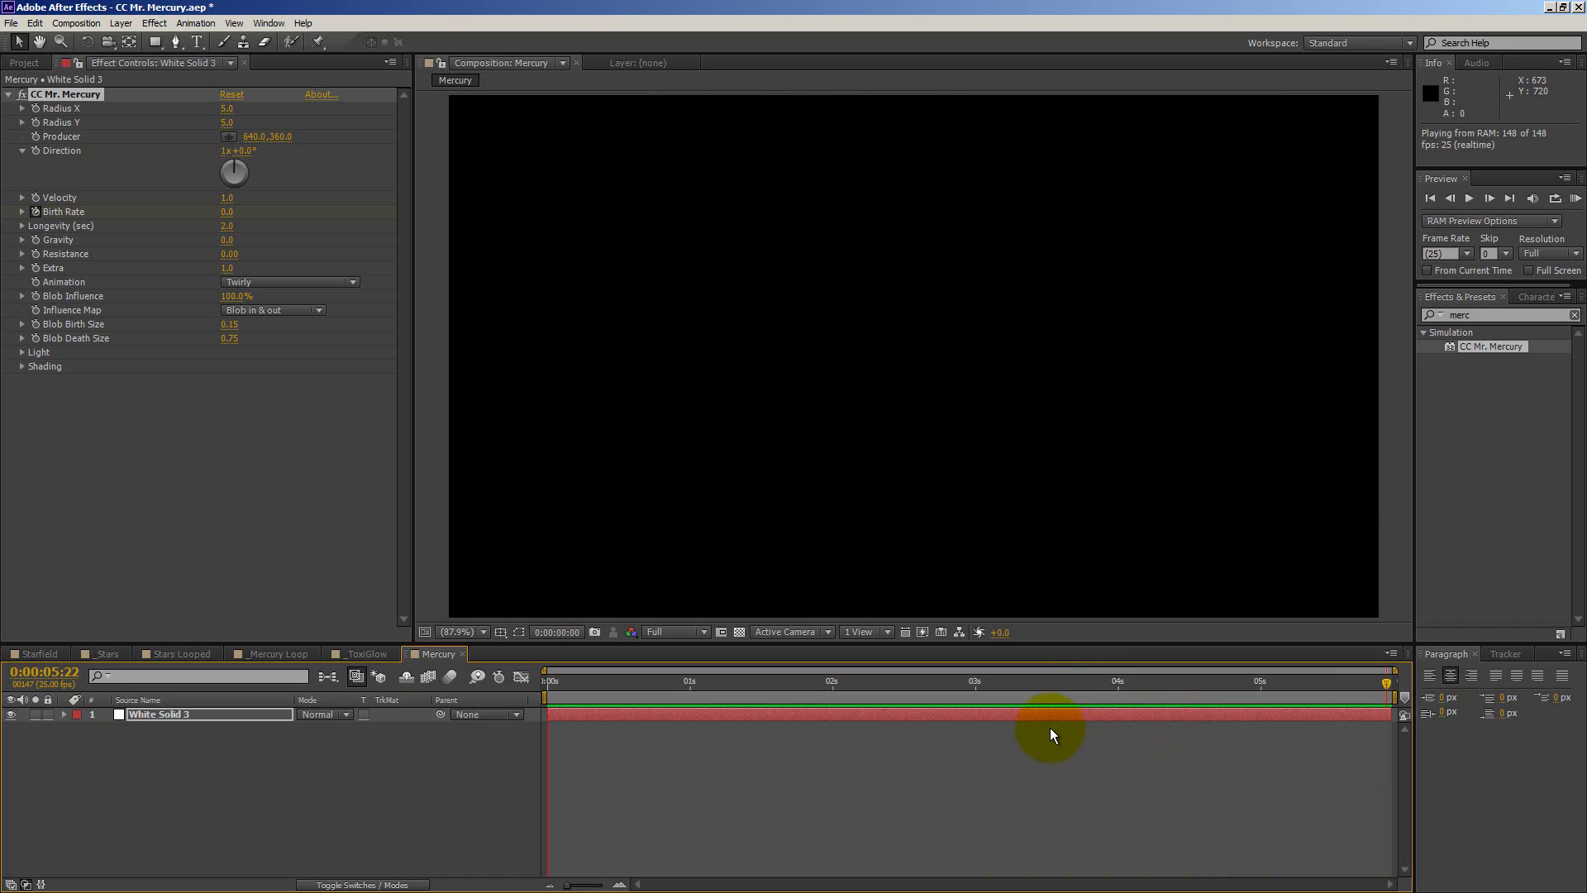
{"action": "key", "text": "space"}
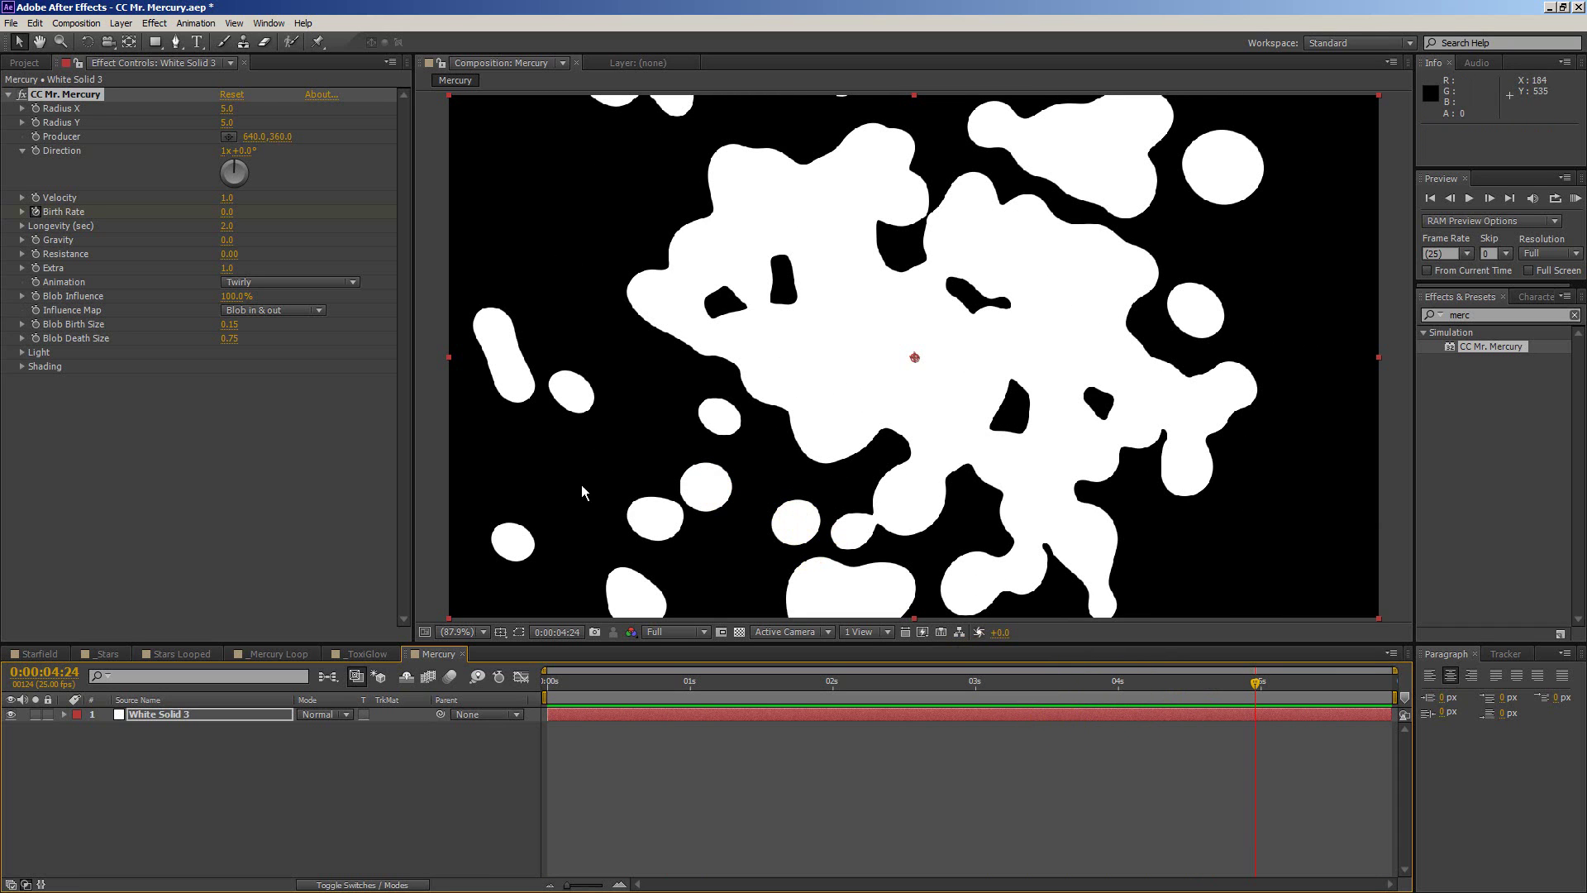
Name a new composition Loop Mercury and give it a 0:00:04:00 duration.
{"action": "left_click", "coordinate": [76, 23]}
{"action": "left_click", "coordinate": [100, 41]}
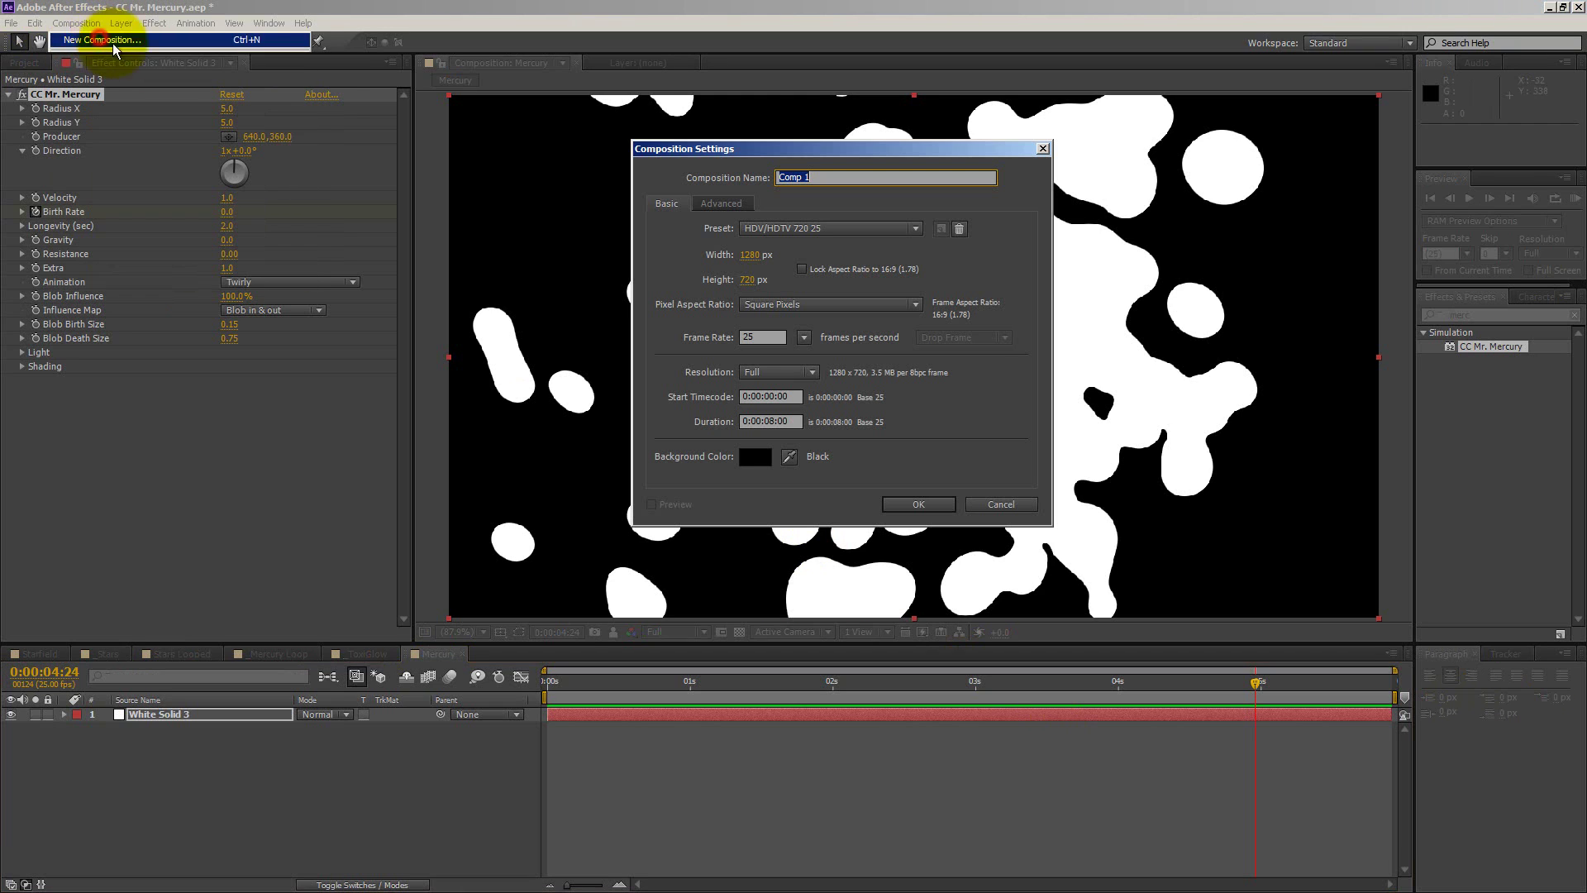
{"action": "type", "text": "Loo"}
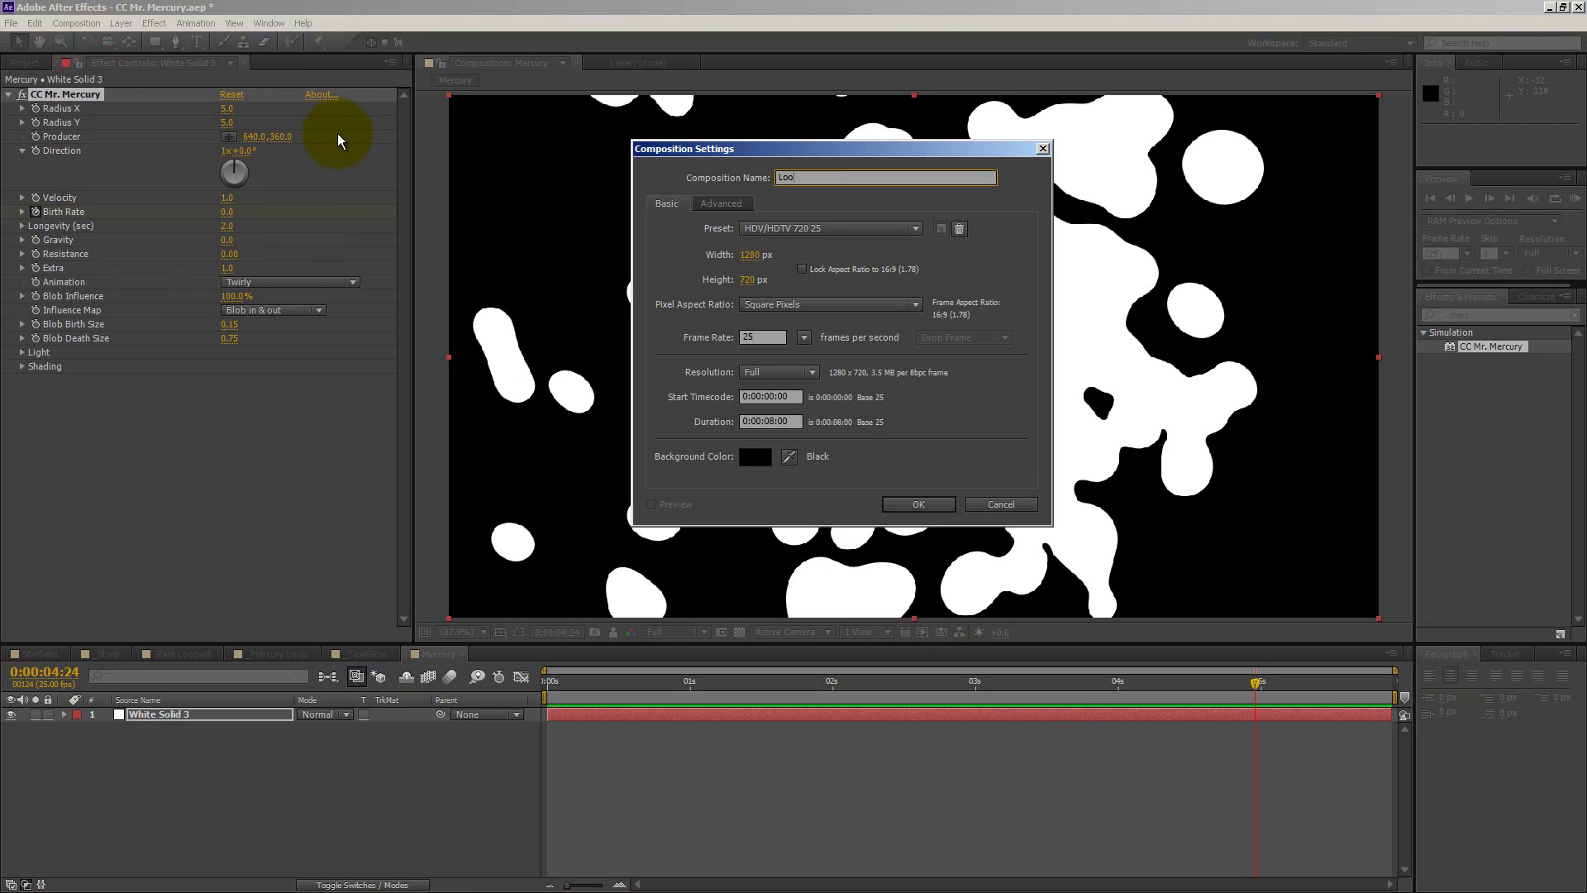
{"action": "type", "text": "p Mercury"}
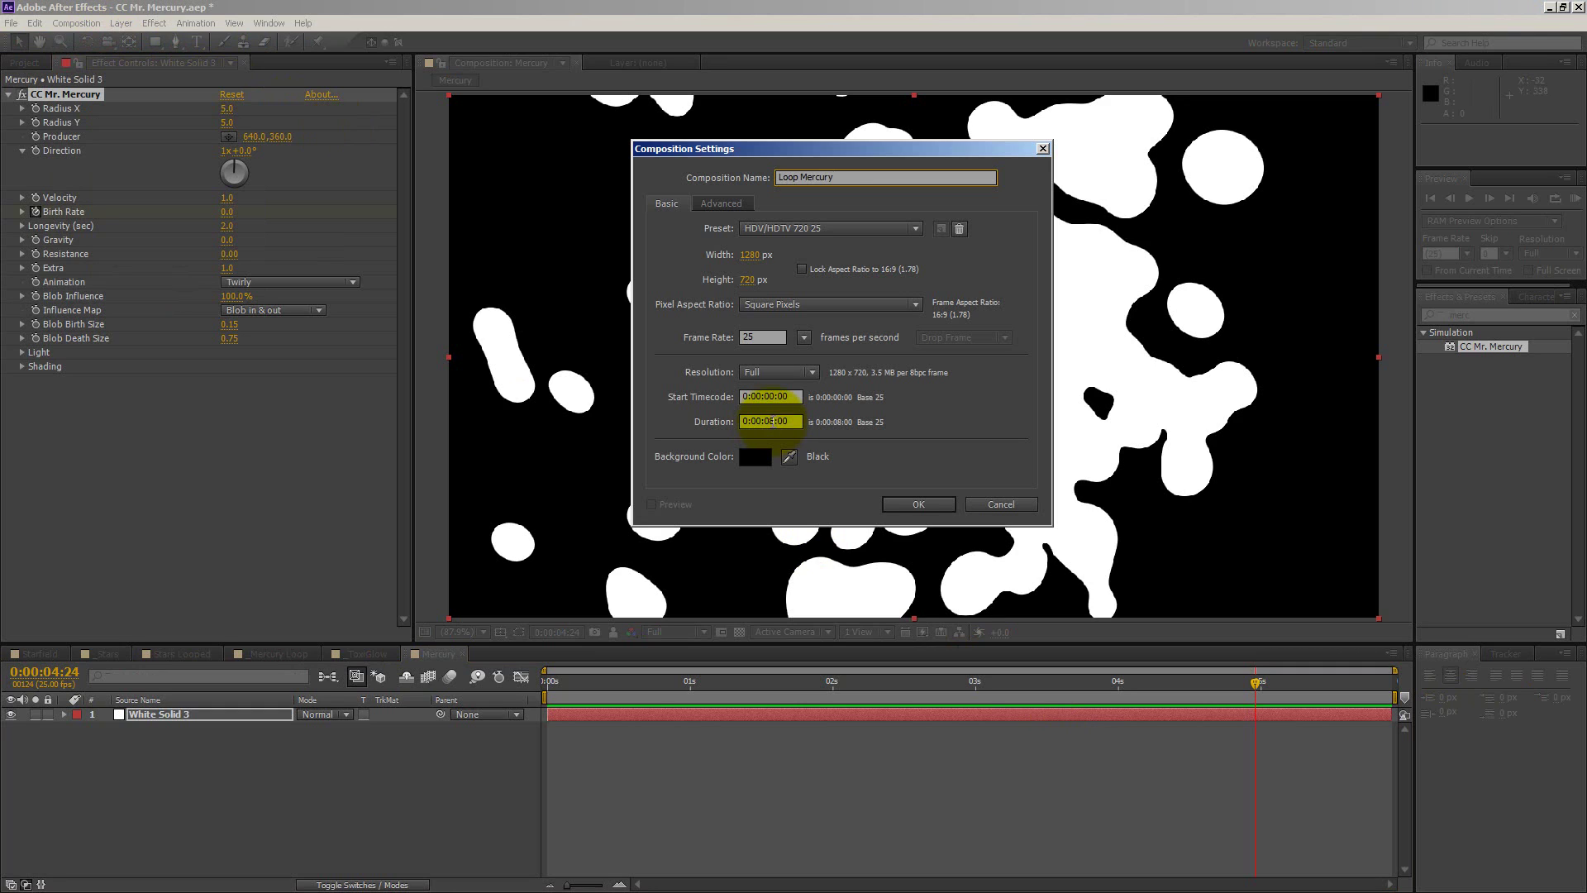
{"action": "left_click", "coordinate": [770, 421]}
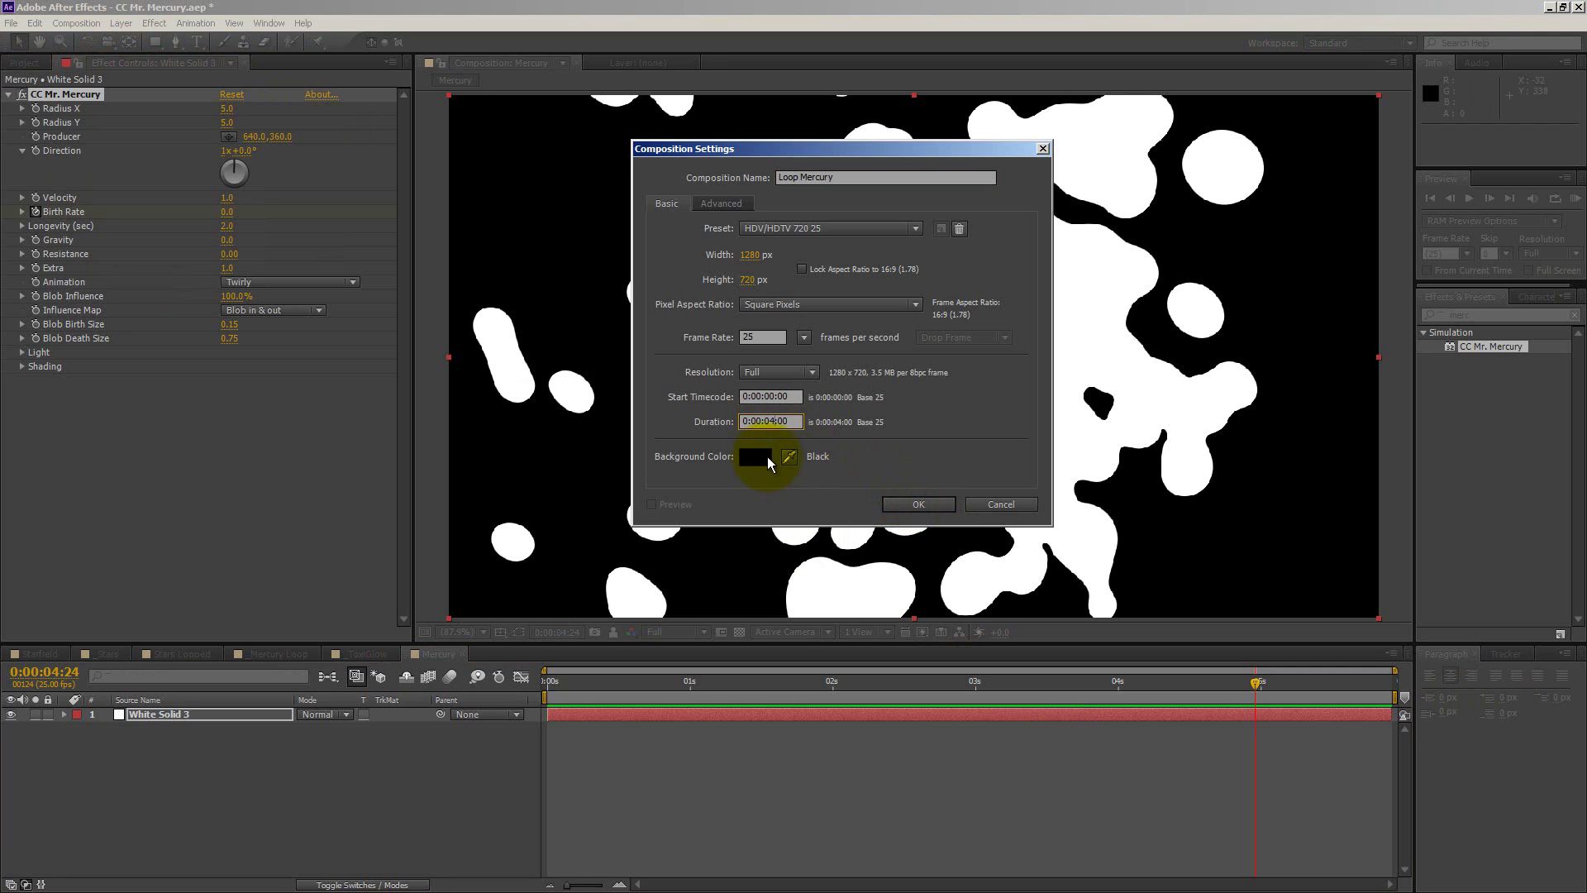
{"action": "left_click", "coordinate": [922, 504]}
Drop the Mercury comp into Loop Mercury and split the layer at 0:00:02:00.
{"action": "left_click", "coordinate": [29, 63]}
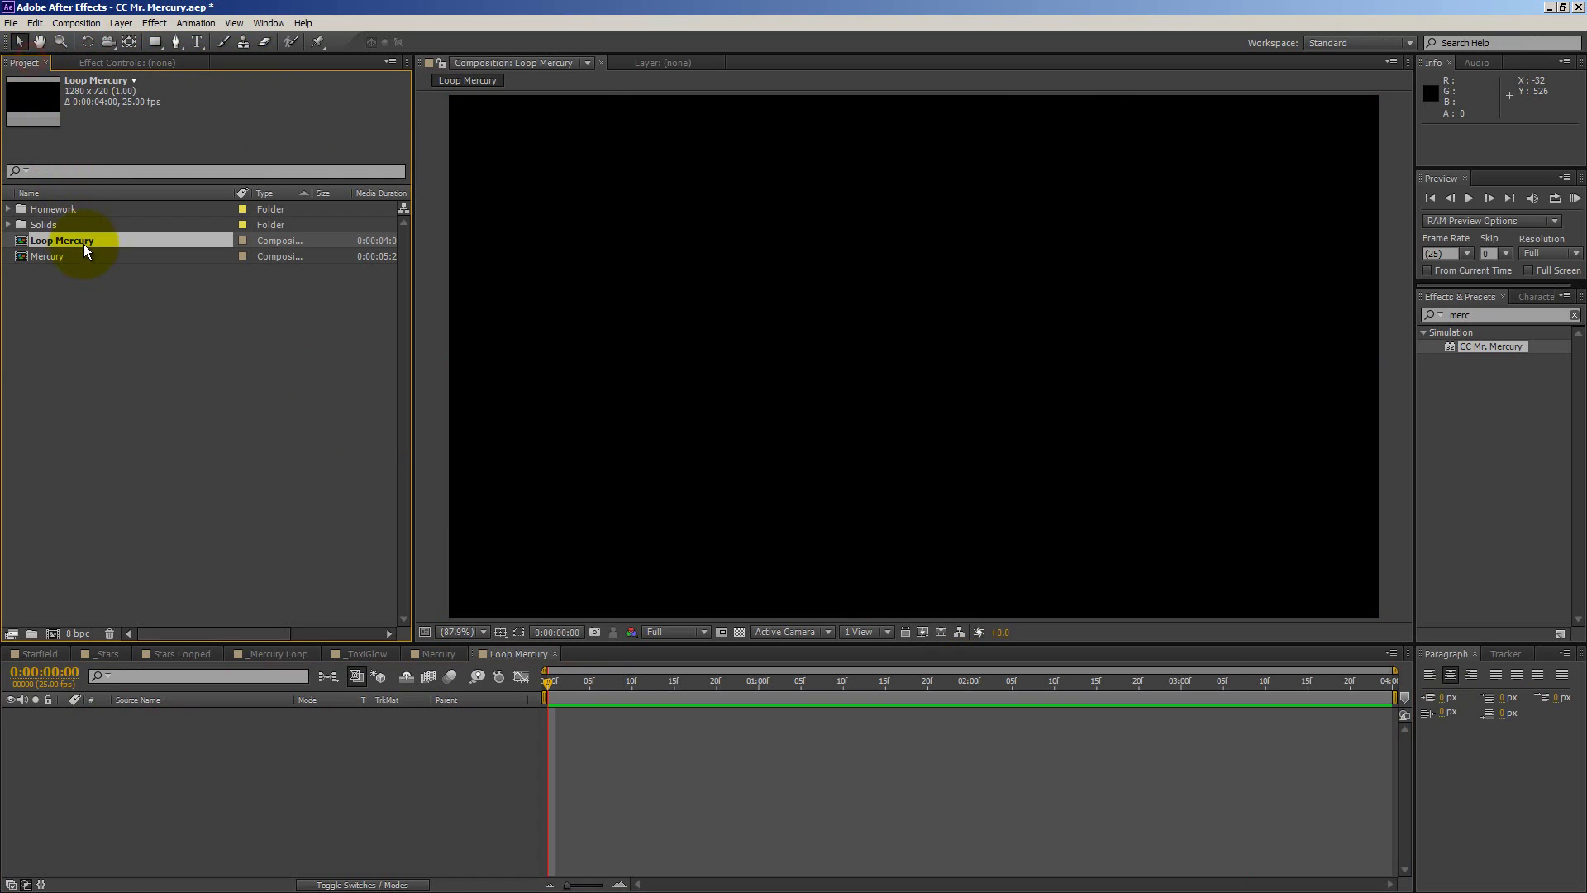
{"action": "left_click_drag", "start_coordinate": [73, 258], "coordinate": [314, 755]}
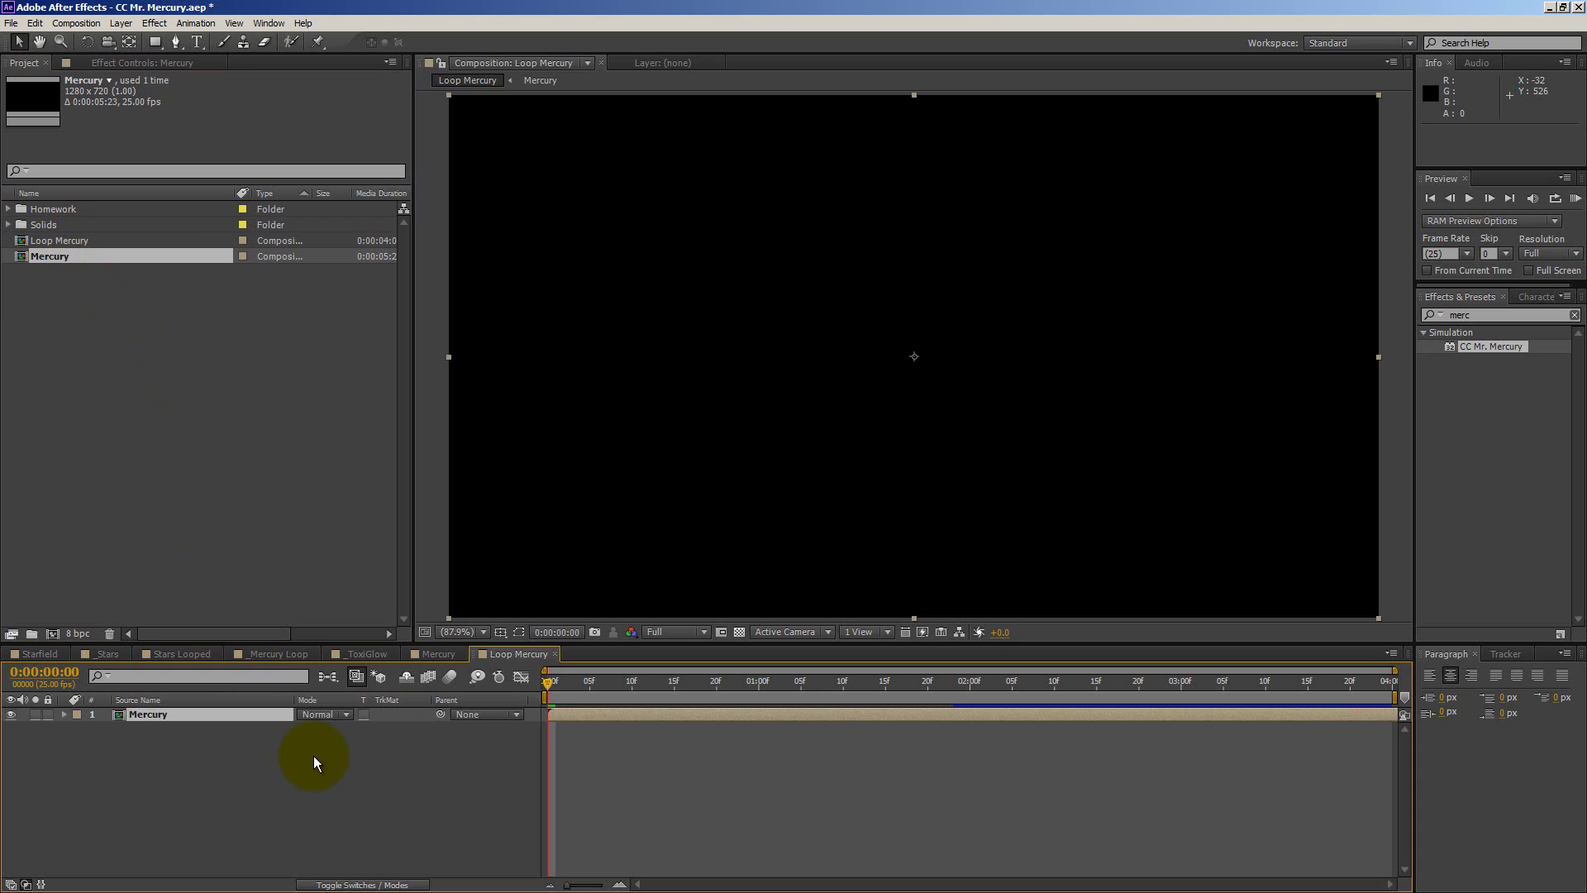
{"action": "left_click_drag", "start_coordinate": [549, 681], "coordinate": [969, 681]}
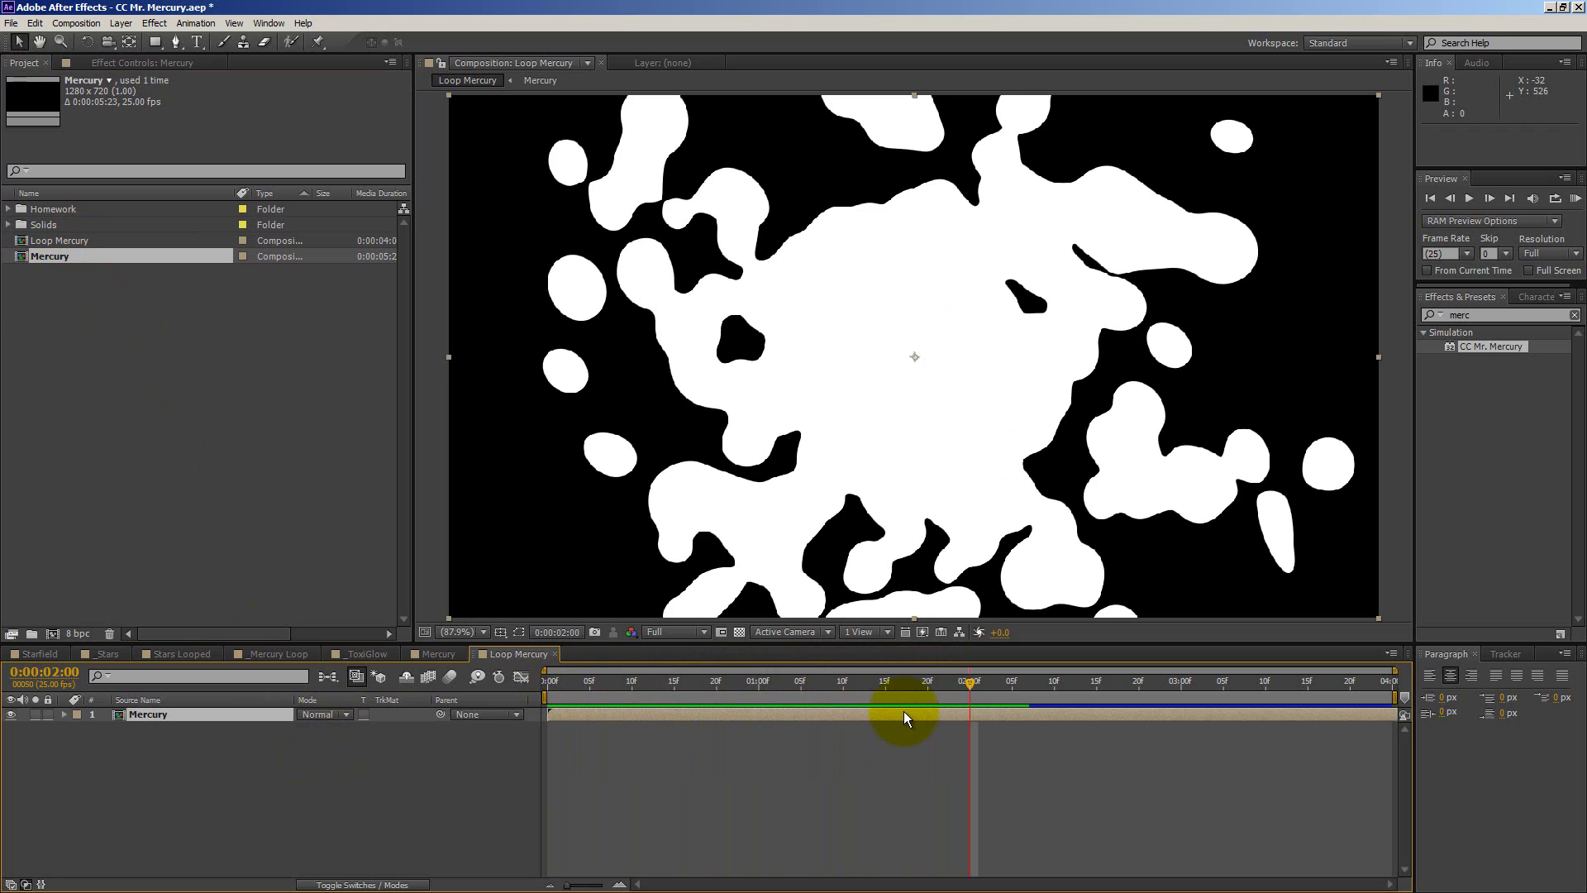
{"action": "left_click", "coordinate": [36, 23]}
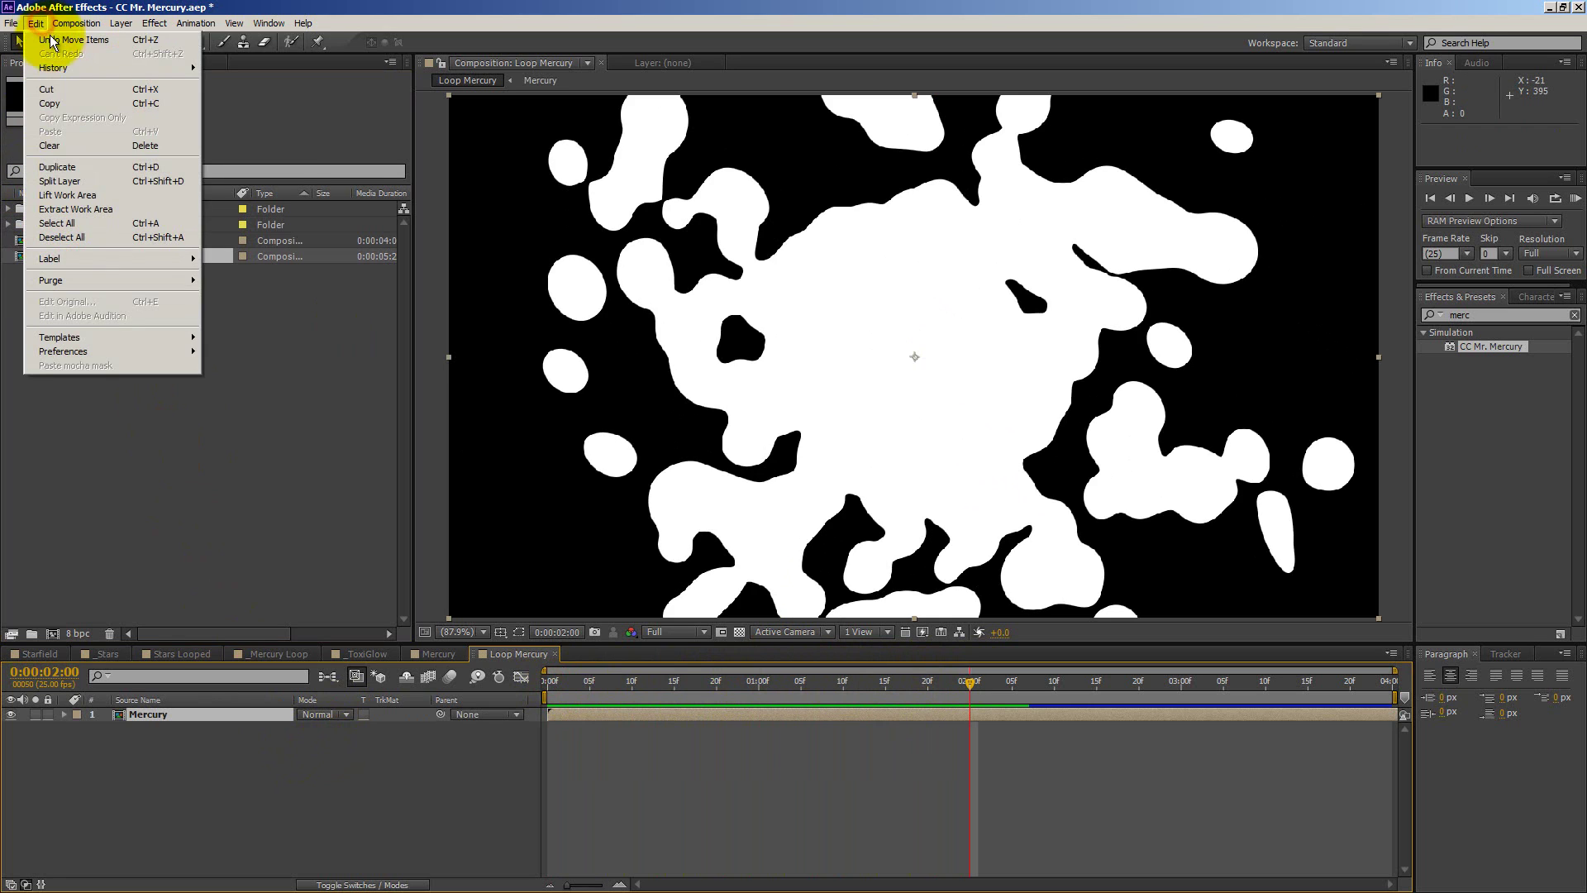
{"action": "left_click", "coordinate": [112, 180]}
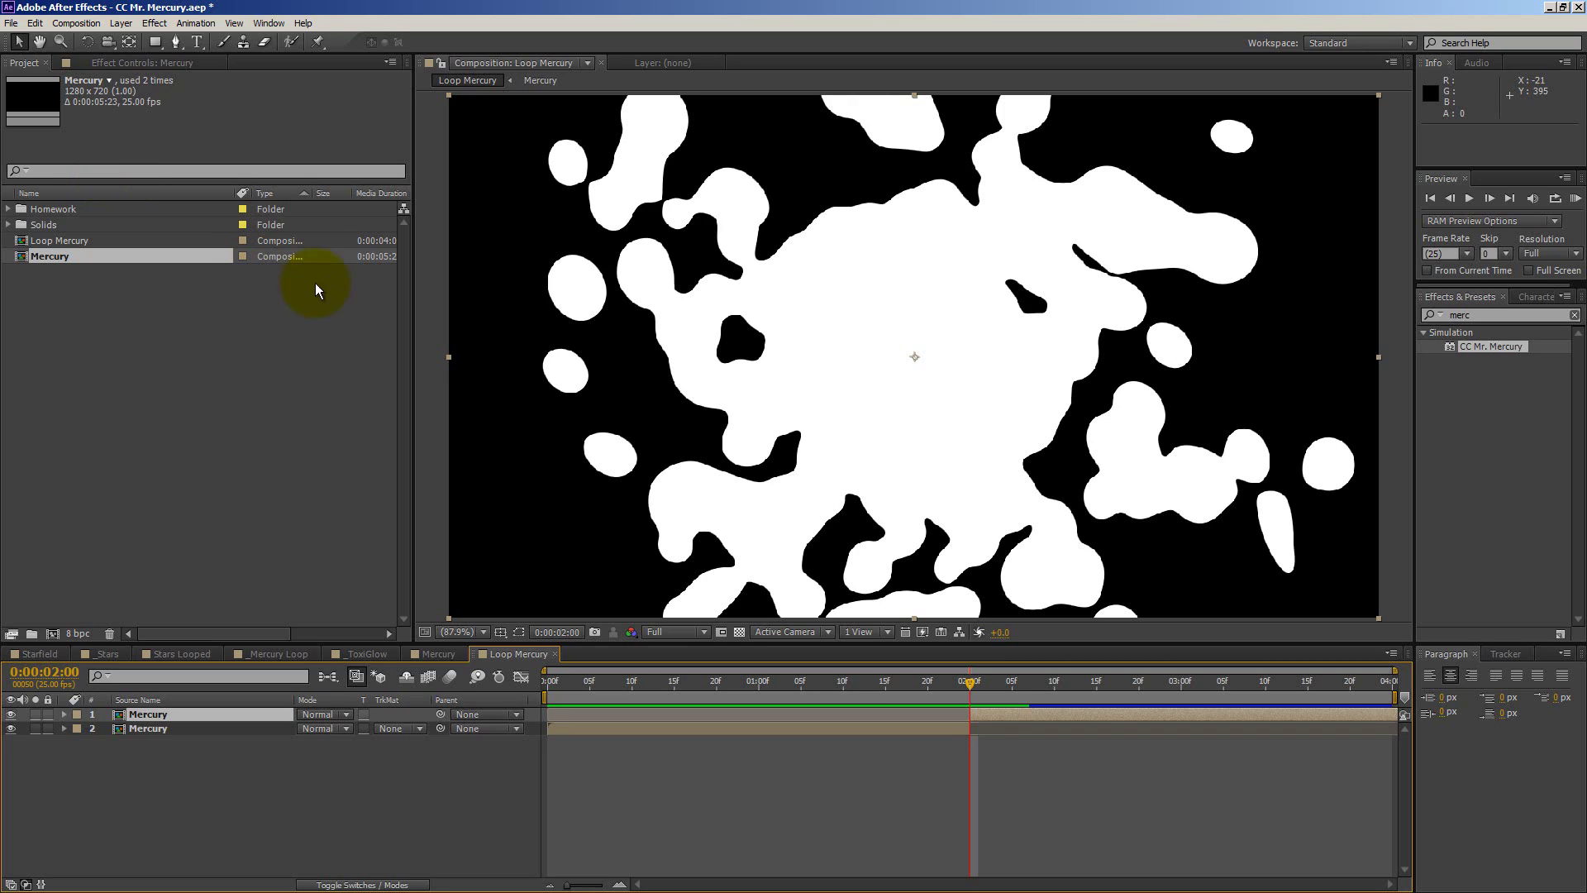
Move the later Mercury half to start at 0:00 and the earlier half to 2:00.
{"action": "left_click_drag", "start_coordinate": [1052, 716], "coordinate": [625, 712]}
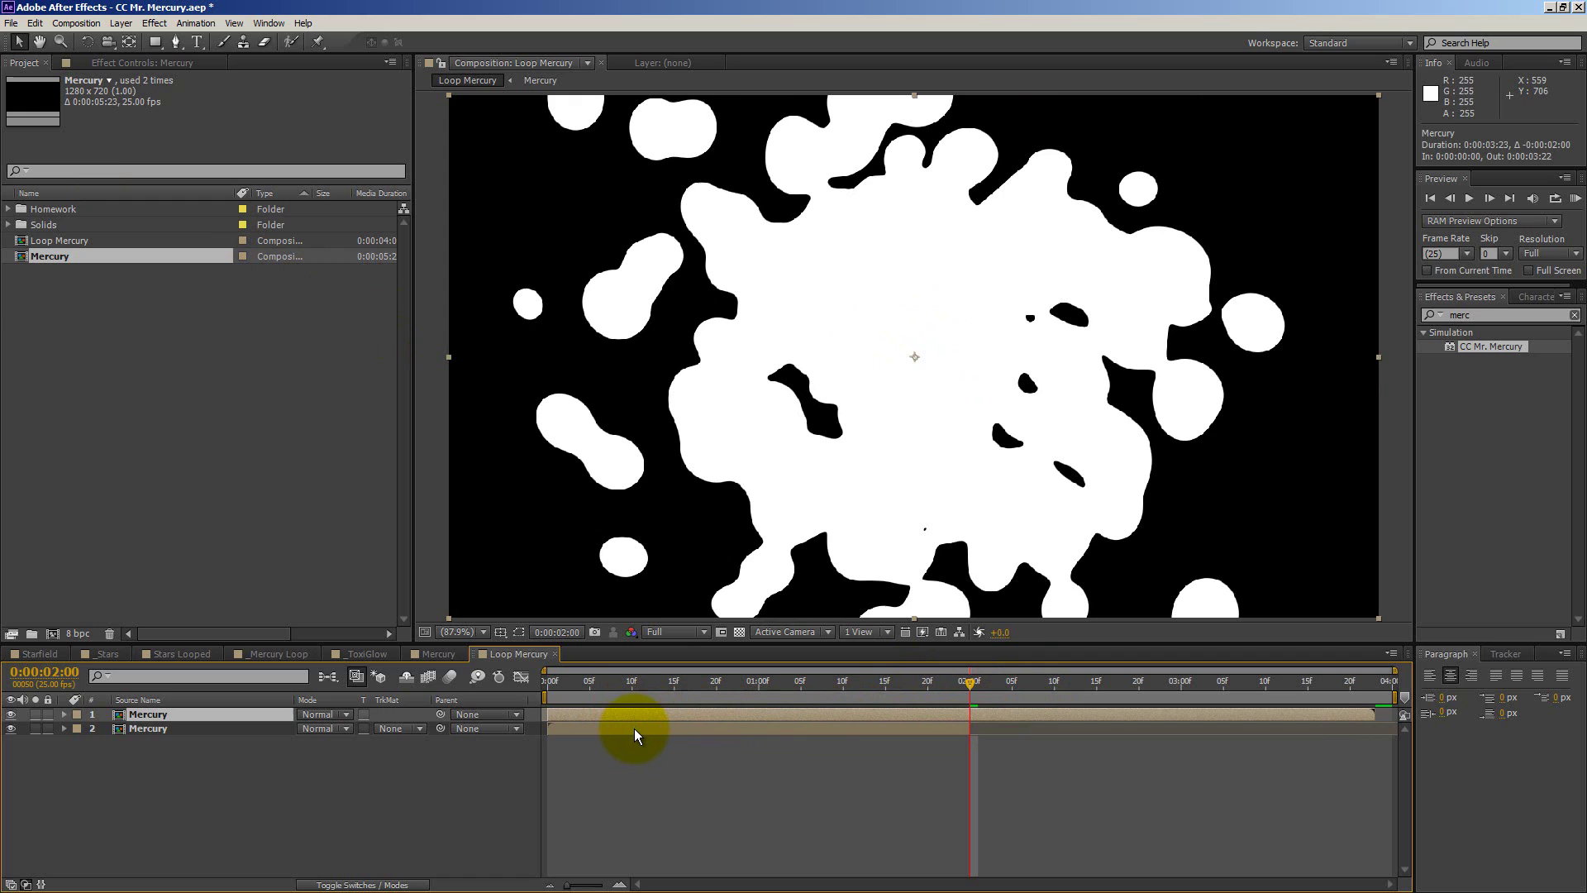
{"action": "left_click", "coordinate": [635, 729]}
{"action": "key", "text": "alt+]"}
{"action": "left_click_drag", "start_coordinate": [635, 729], "coordinate": [1048, 721]}
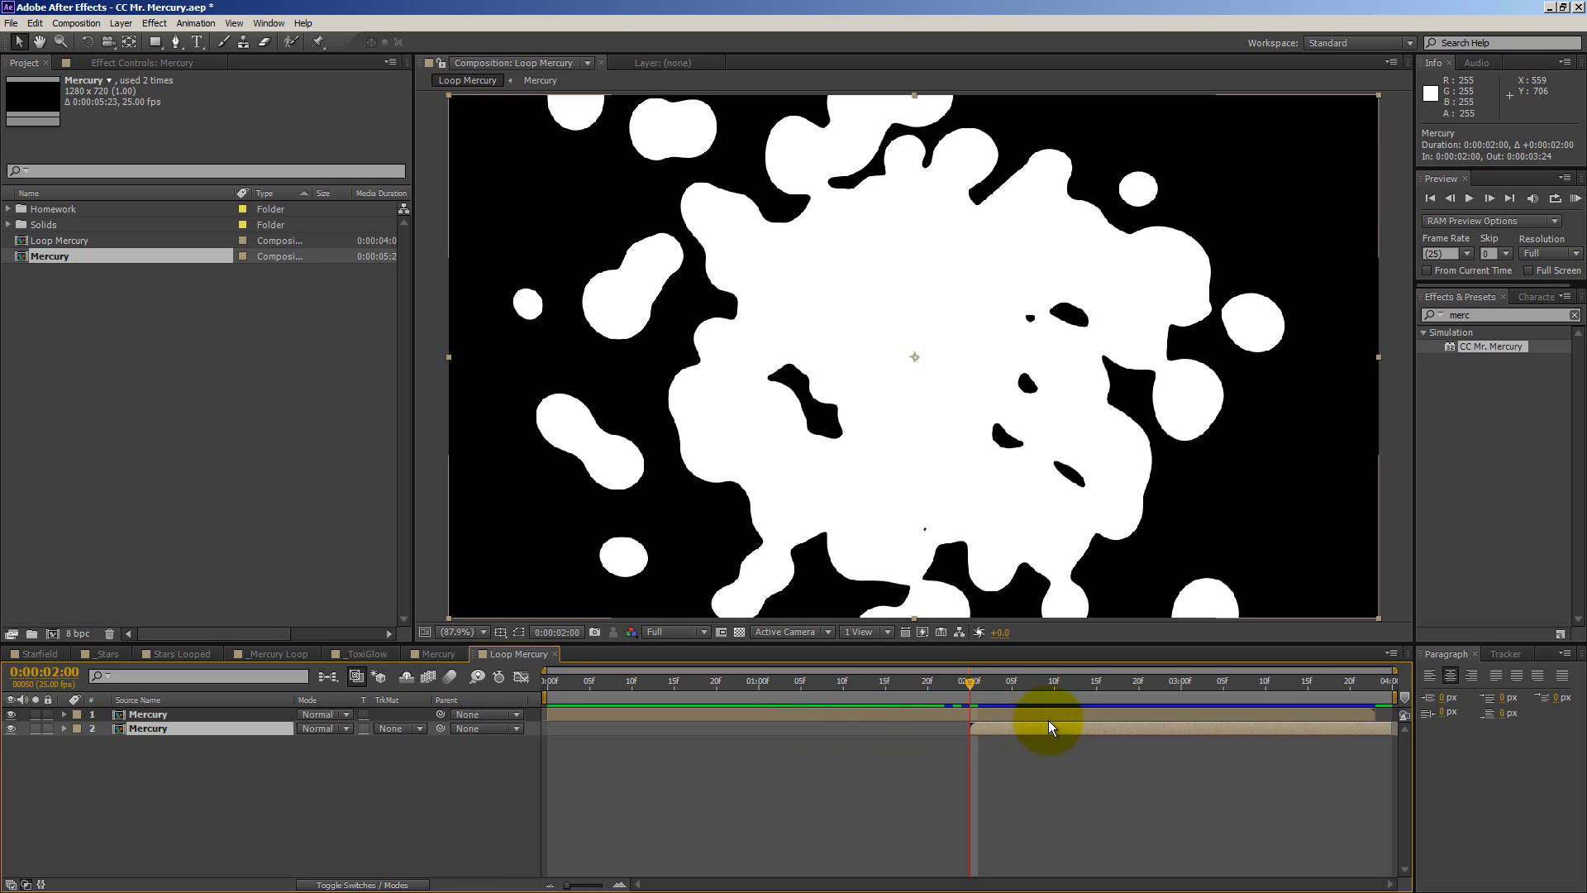
RAM-preview the 100-frame loop, then select both Mercury layers.
{"action": "key", "text": "KP_0"}
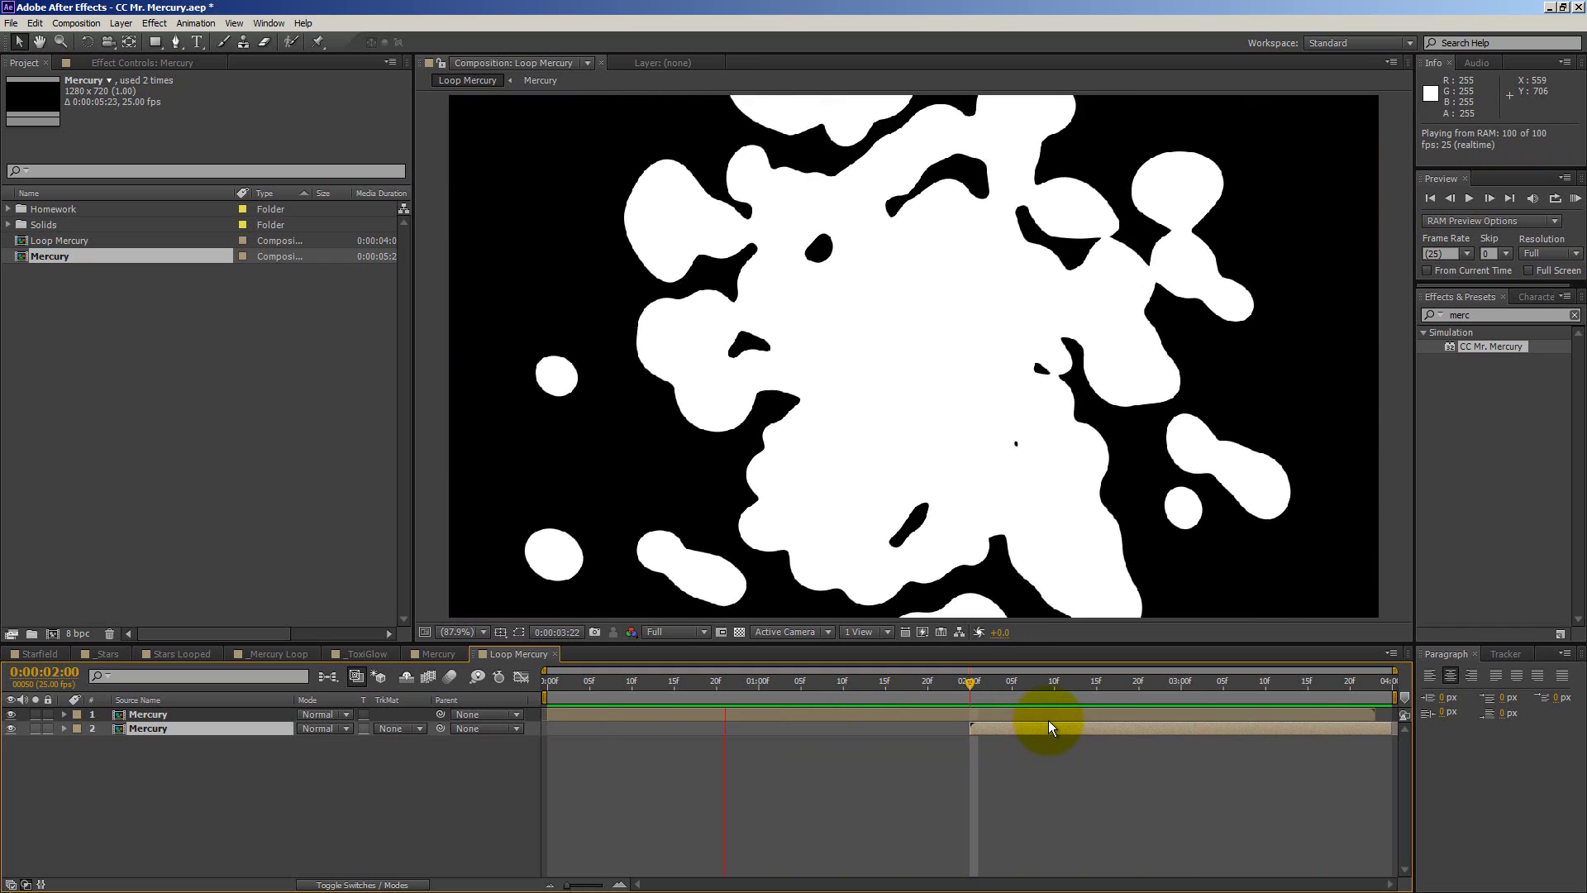
{"action": "key", "text": "space"}
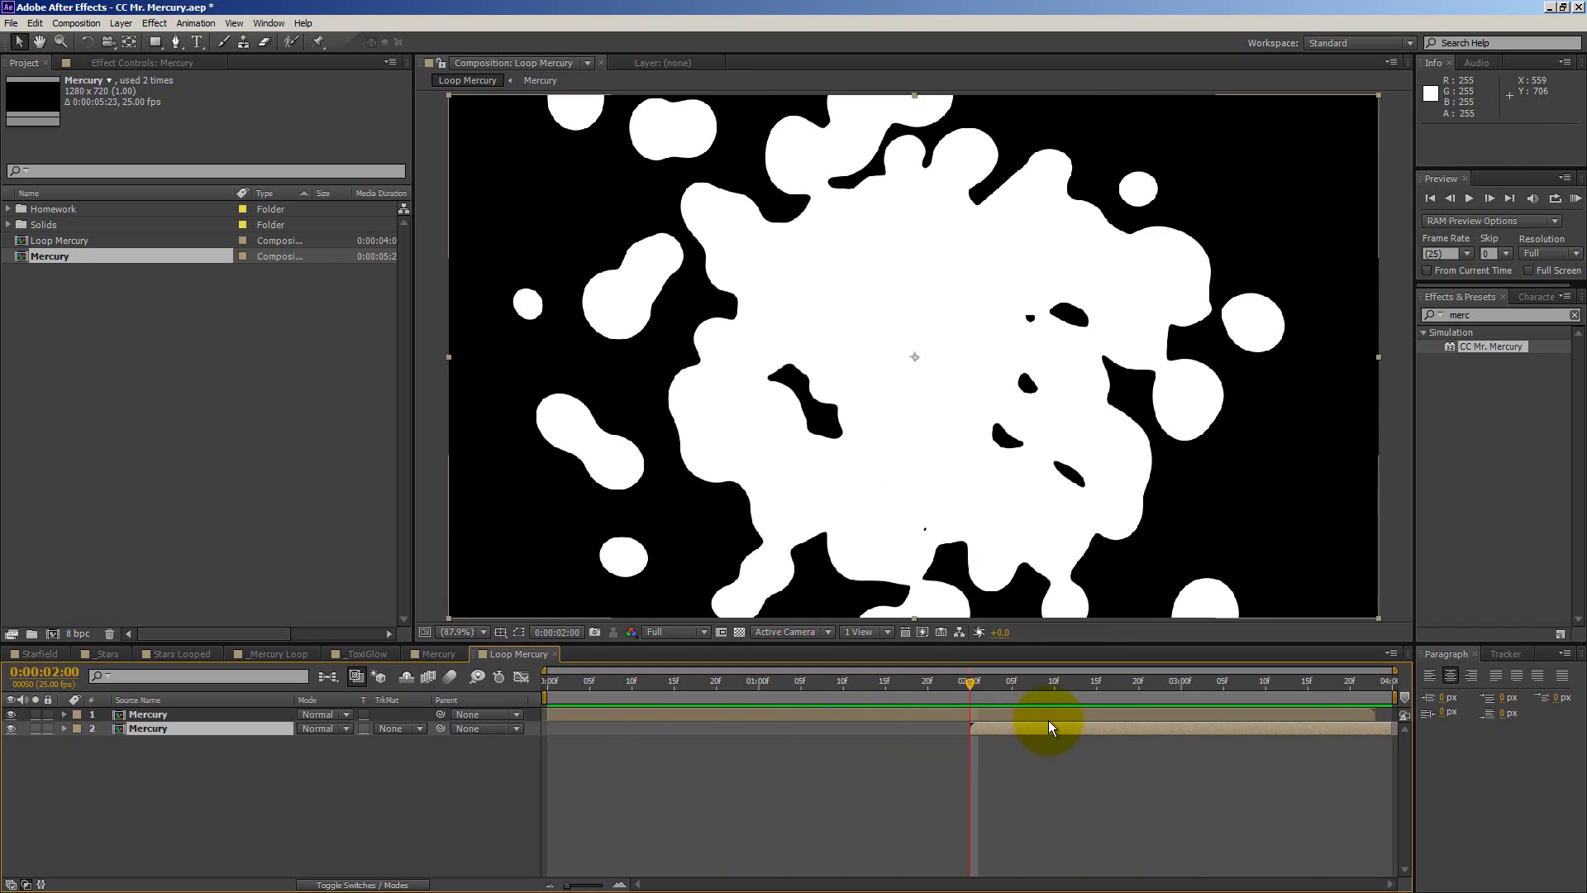
{"action": "left_click", "coordinate": [230, 777]}
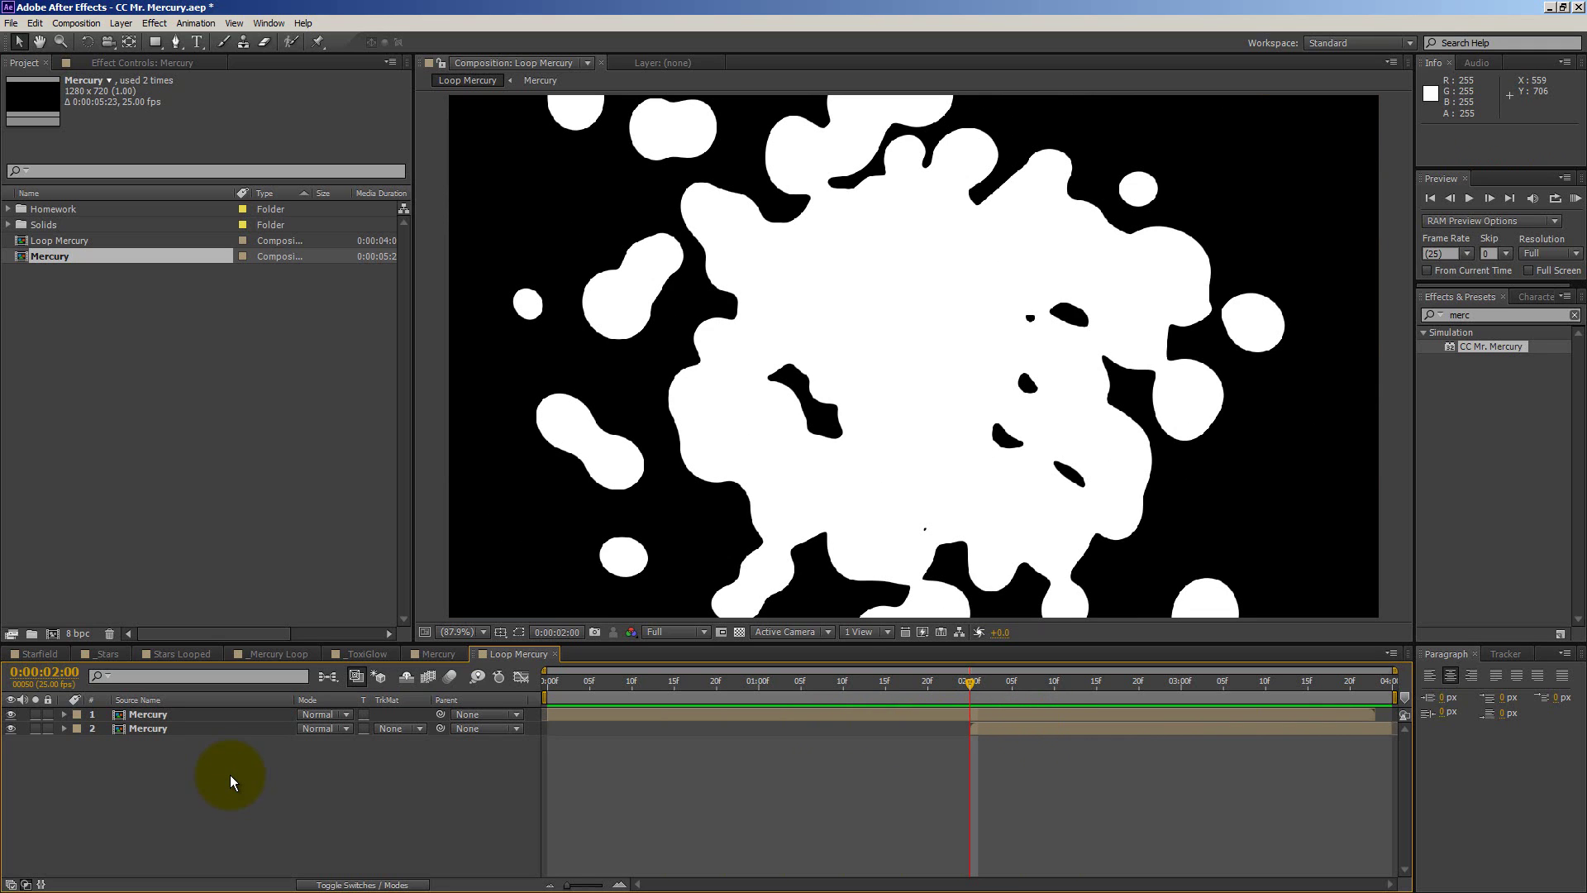
{"action": "left_click_drag", "start_coordinate": [227, 769], "coordinate": [174, 713]}
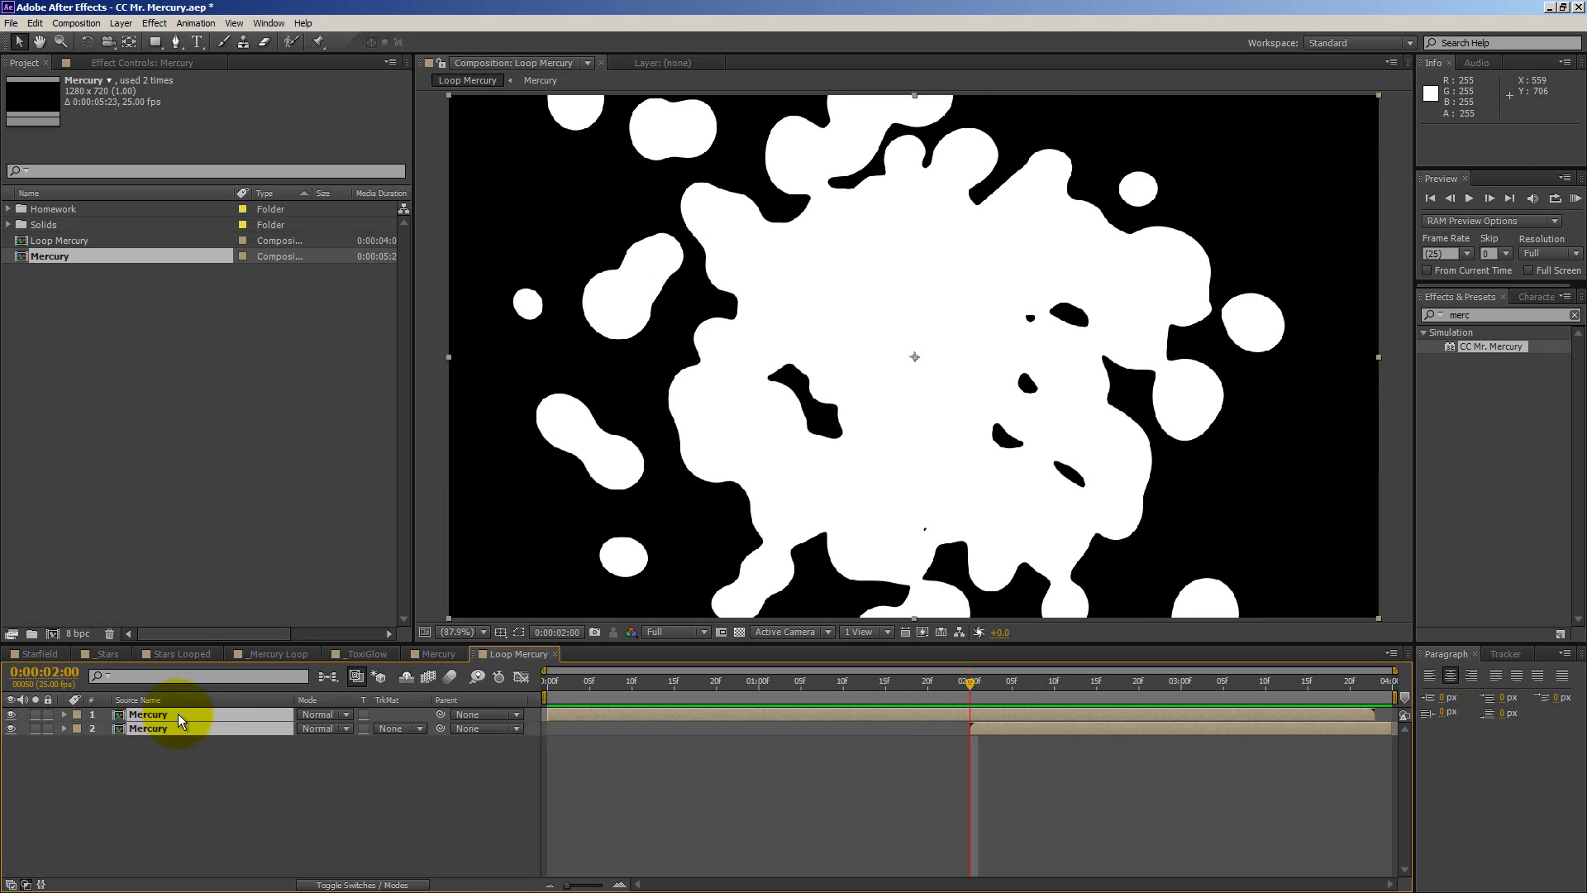
{"action": "right_click", "coordinate": [179, 714]}
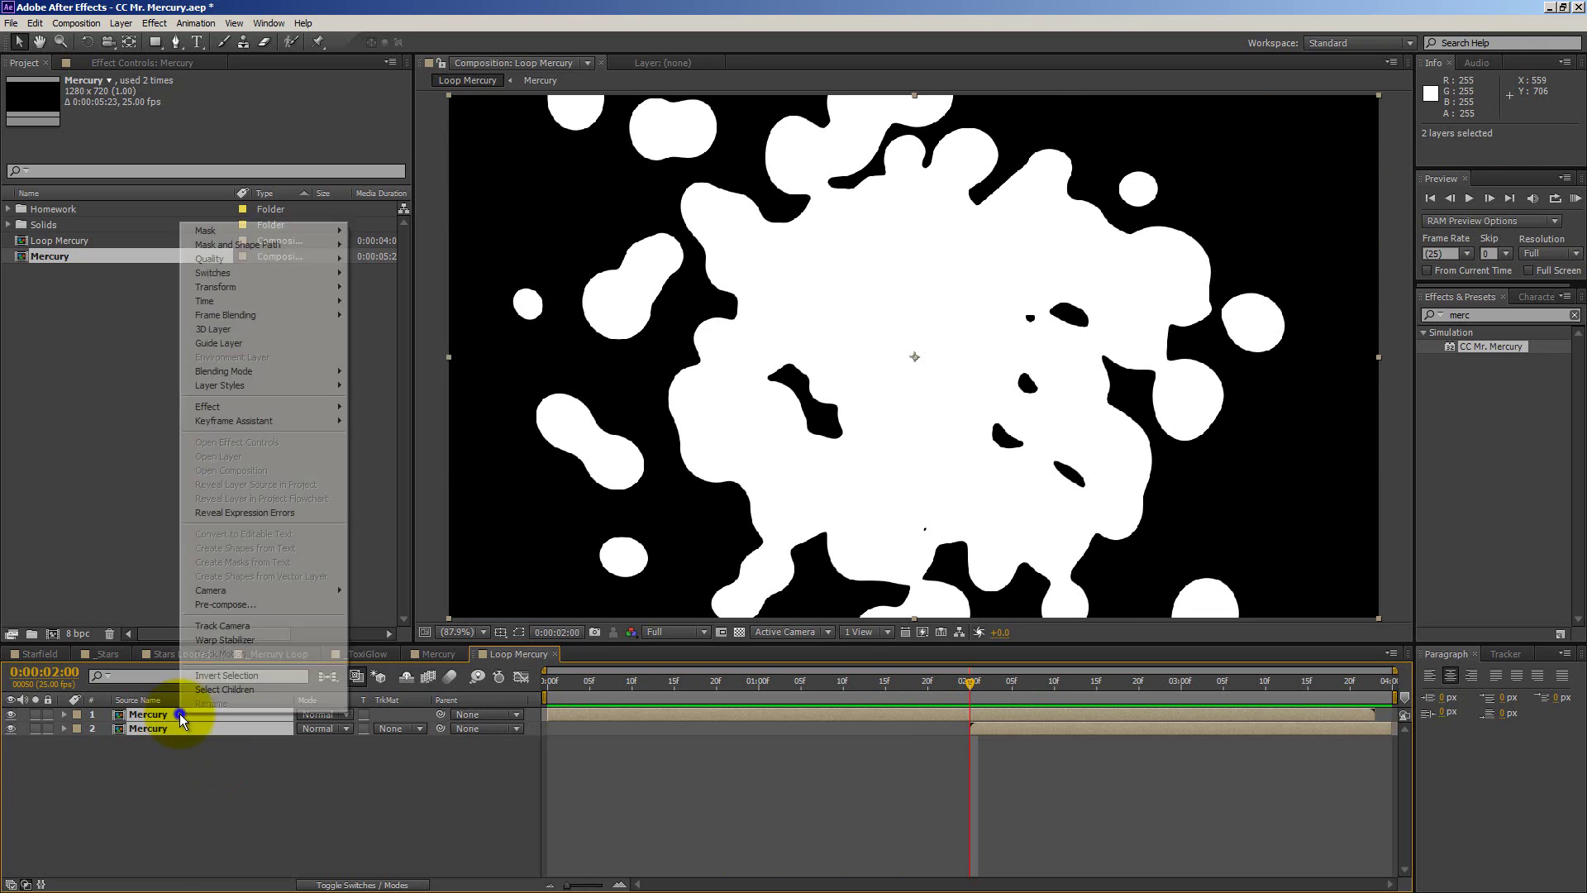
Pre-compose the two selected Mercury layers into a comp named Pre Mercury.
{"action": "left_click", "coordinate": [267, 602]}
{"action": "type", "text": "Pr"}
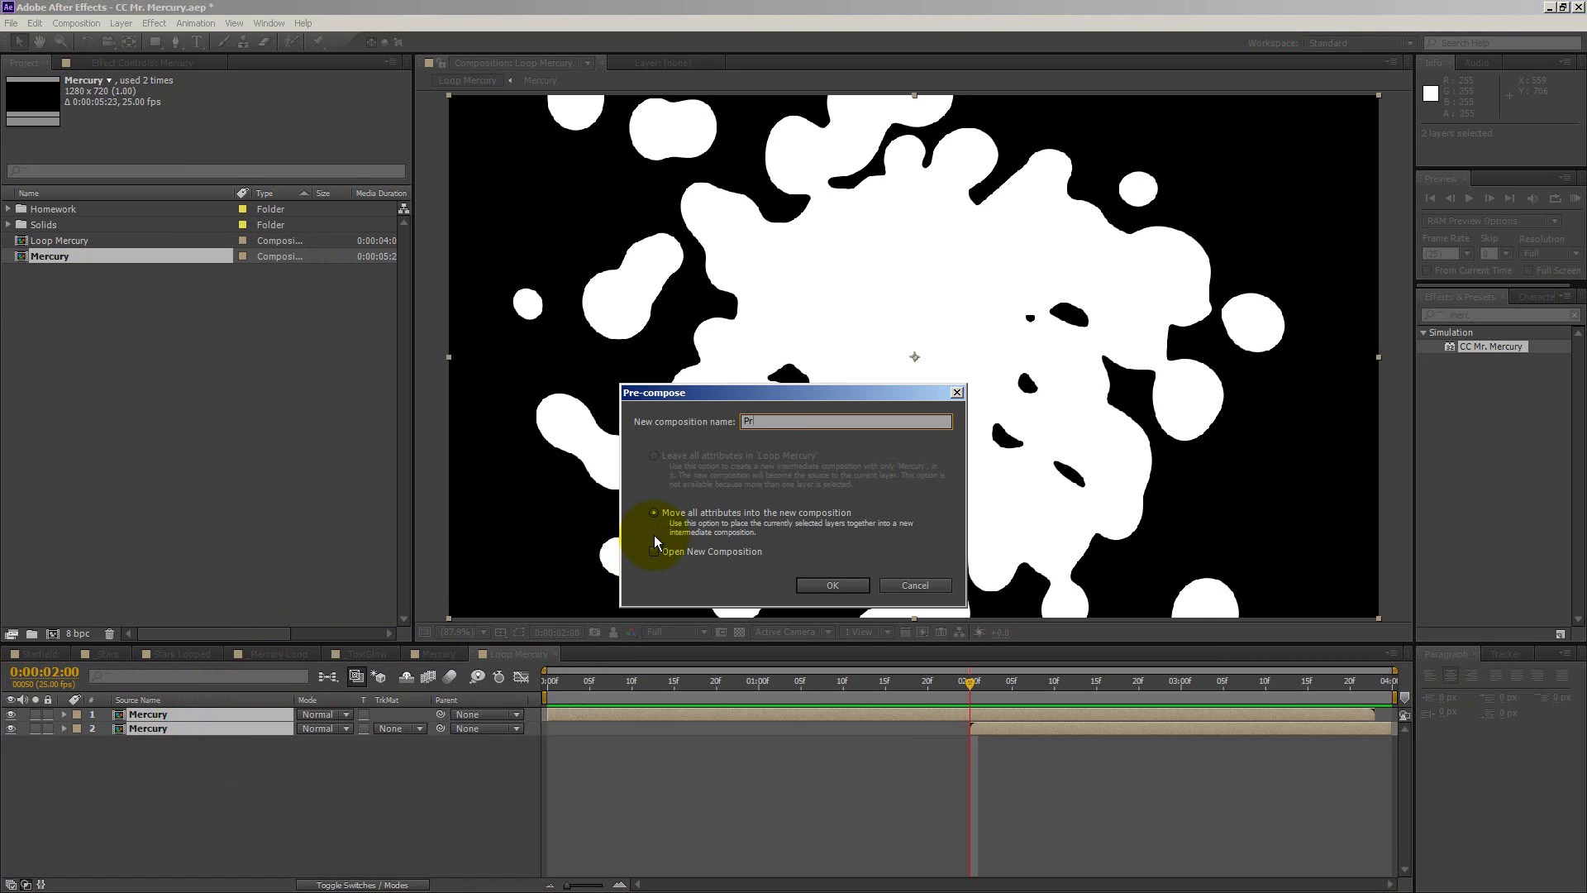
{"action": "type", "text": "e Mercury"}
{"action": "left_click", "coordinate": [841, 579]}
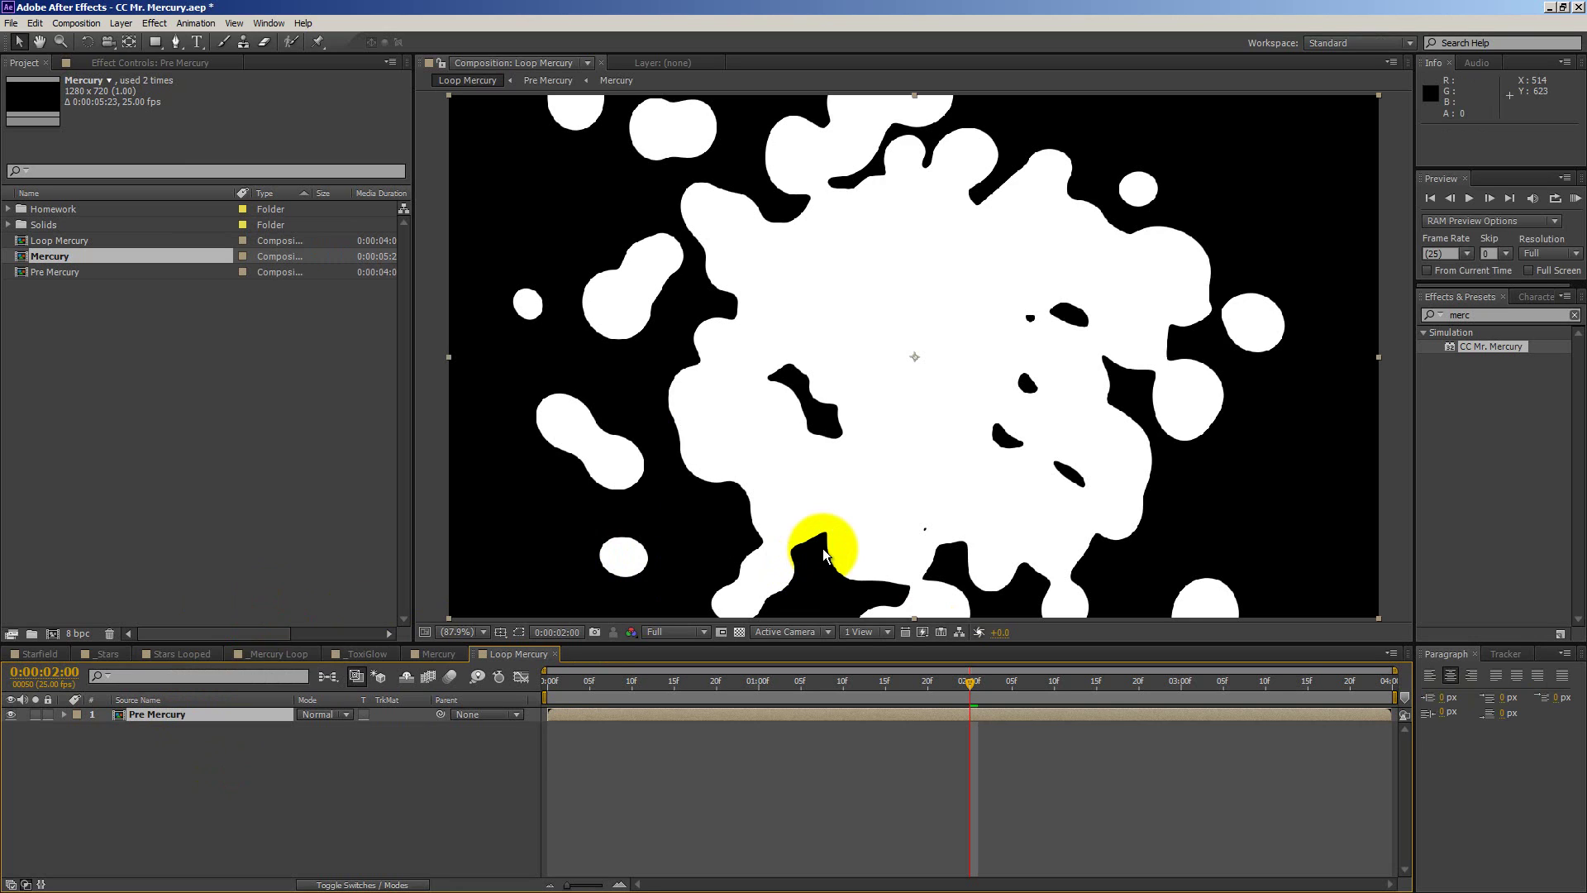
Apply the CC Glass effect to the Pre Mercury layer.
{"action": "left_click", "coordinate": [1462, 314]}
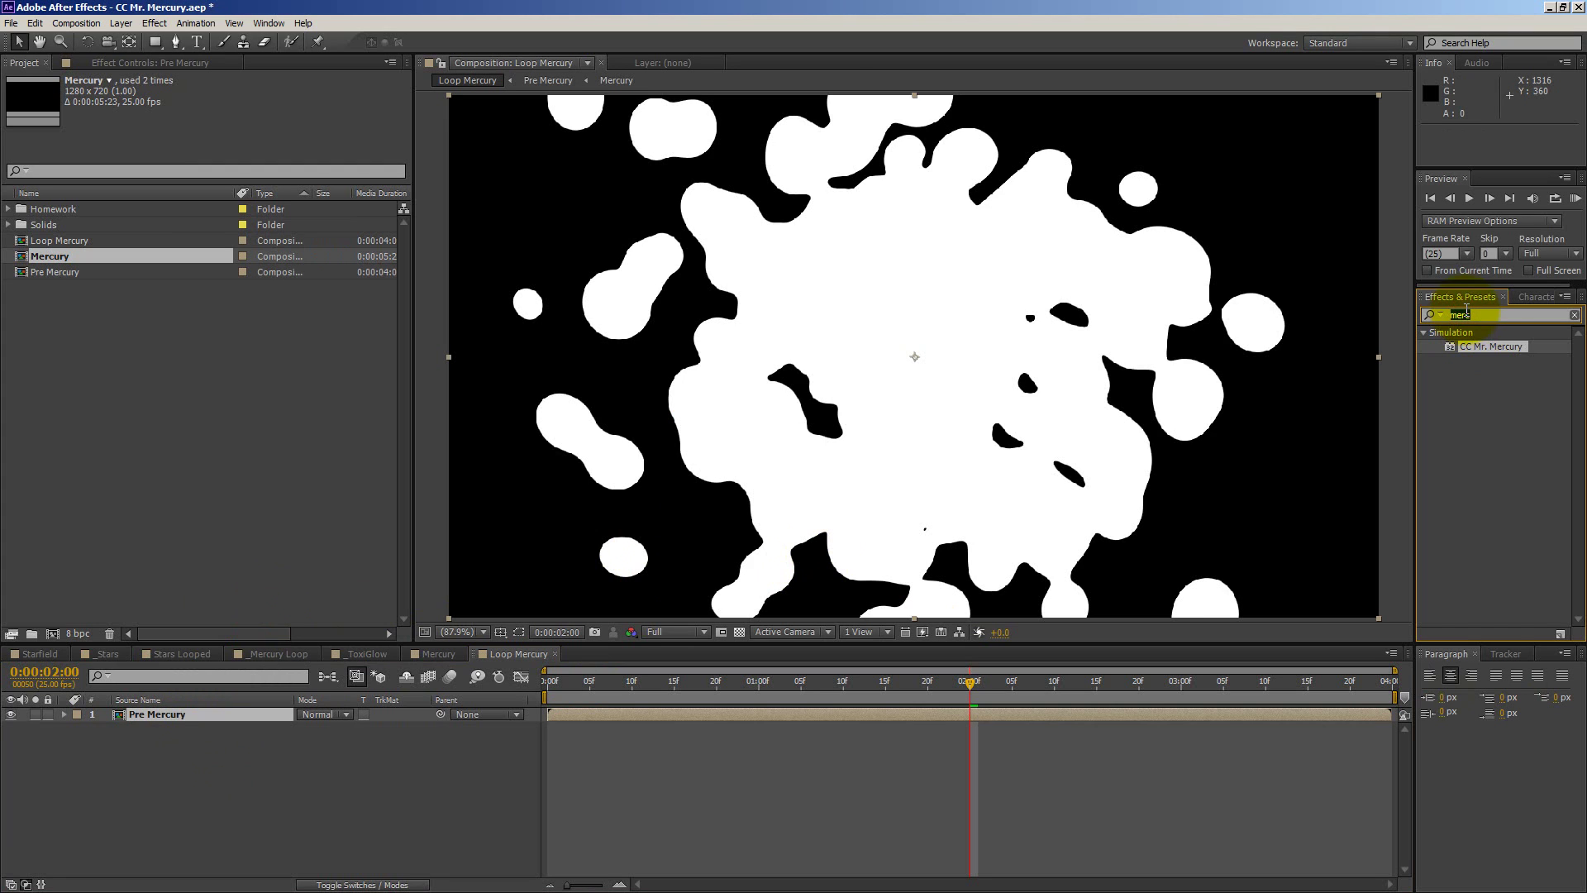
{"action": "type", "text": "glas"}
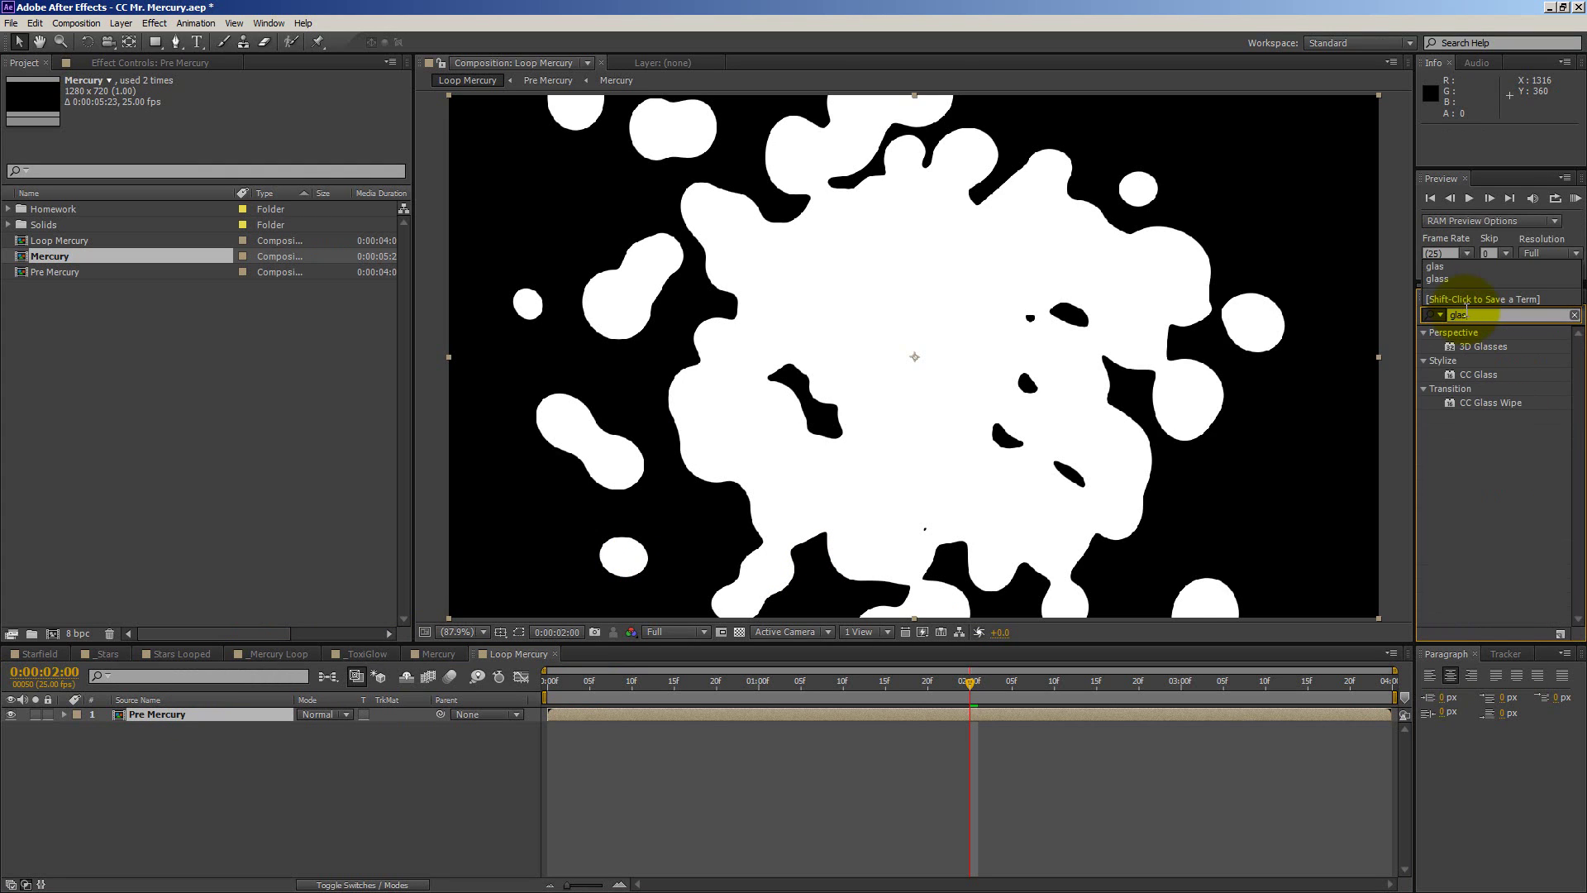
{"action": "type", "text": "s"}
{"action": "left_click_drag", "start_coordinate": [1496, 373], "coordinate": [932, 359]}
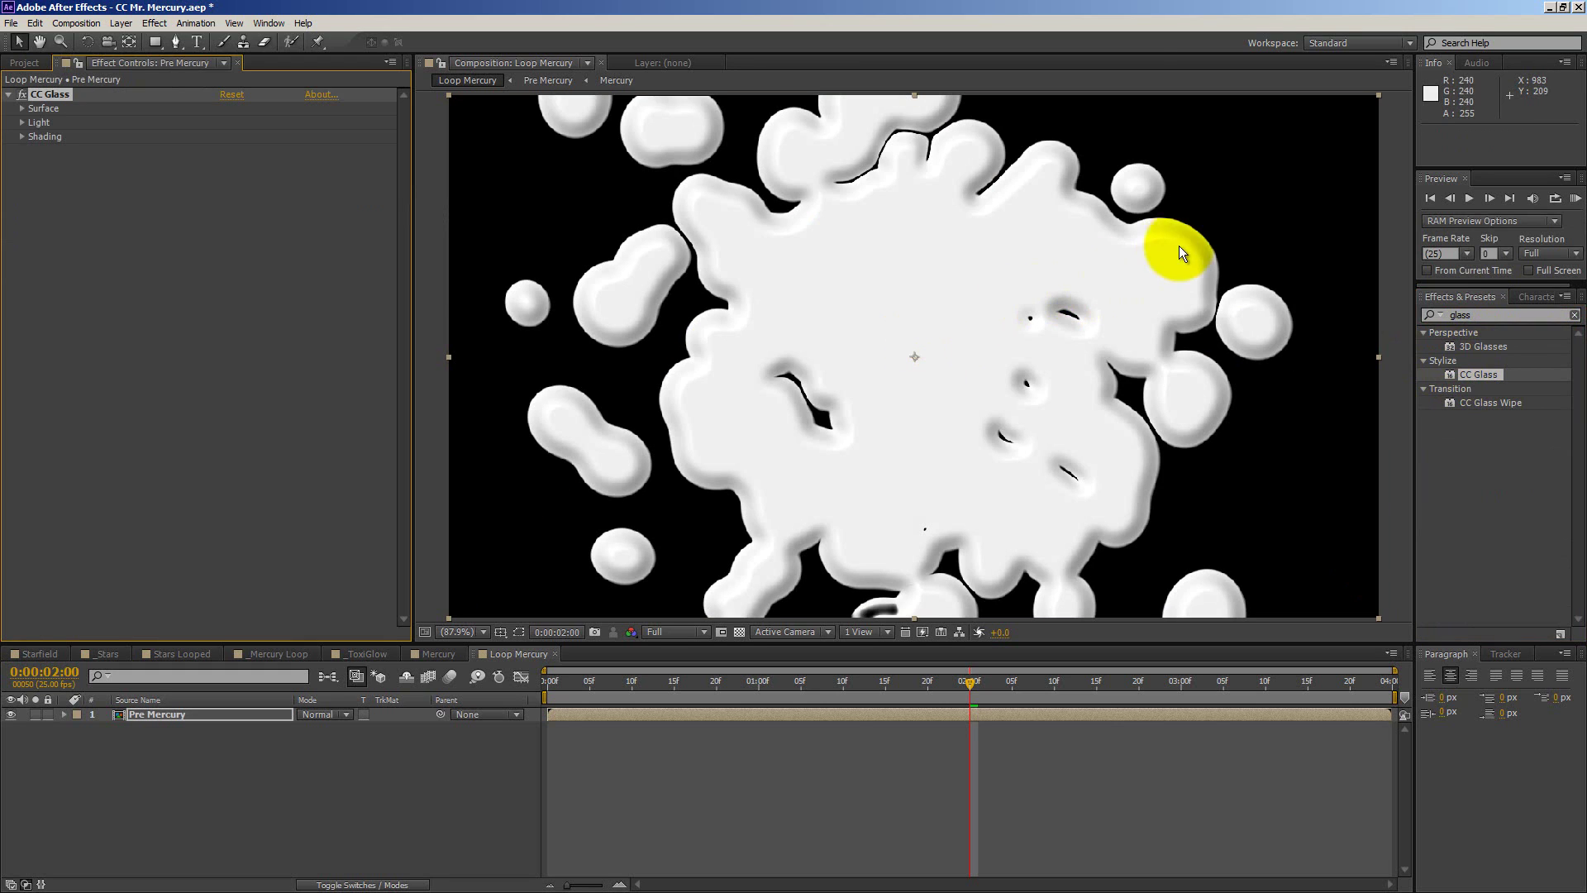
Add CC Plastic to Pre Mercury and set its Light Using to AE Lights.
{"action": "left_click", "coordinate": [1469, 315]}
{"action": "type", "text": "p"}
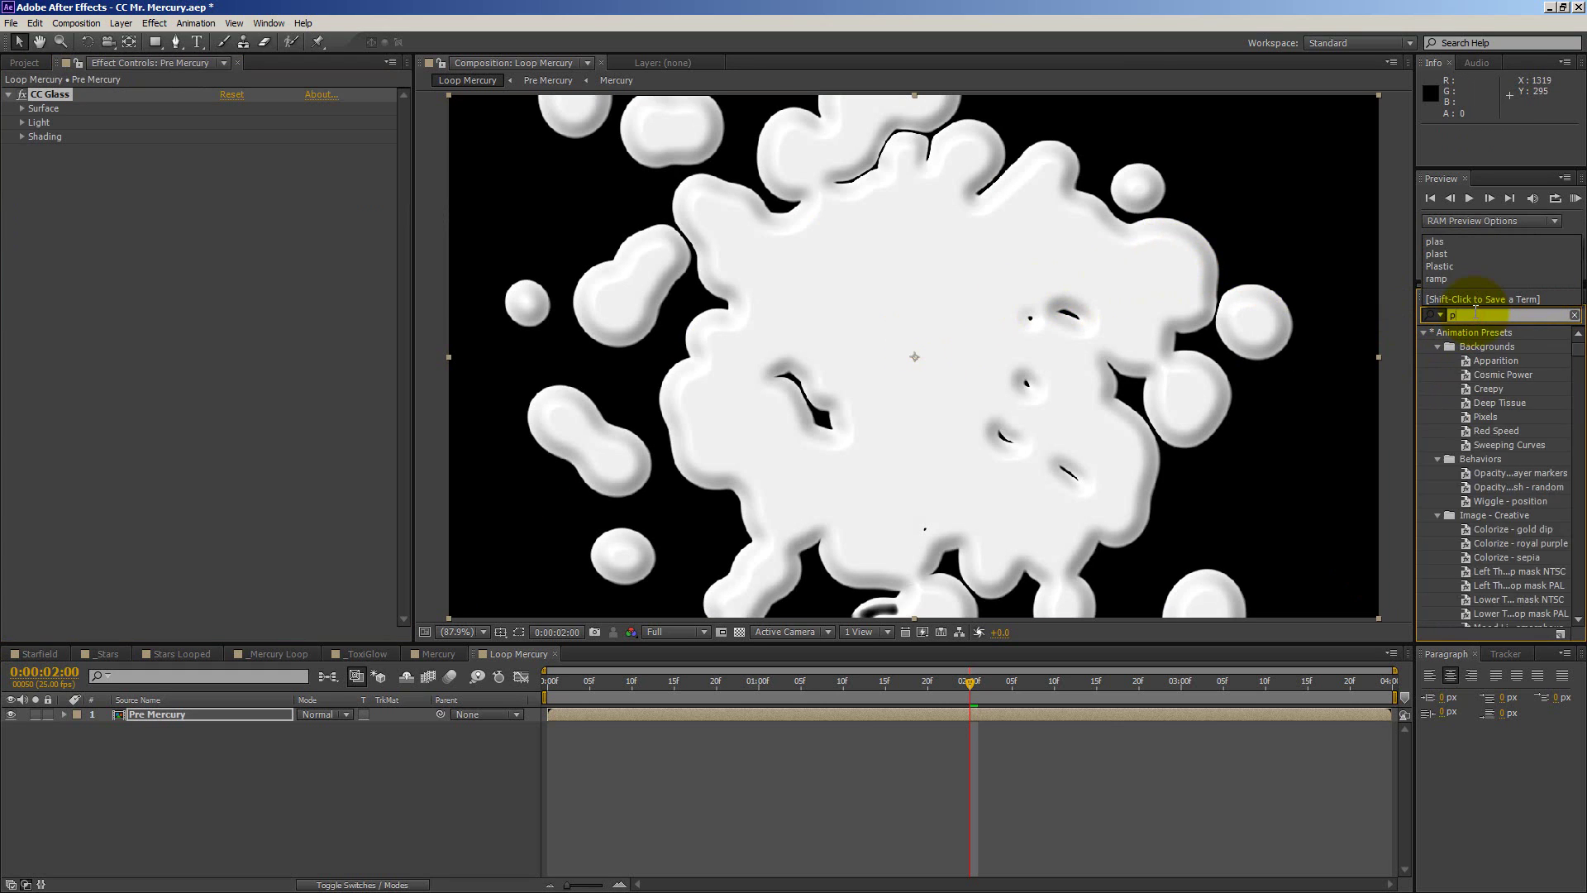
{"action": "type", "text": "lastic"}
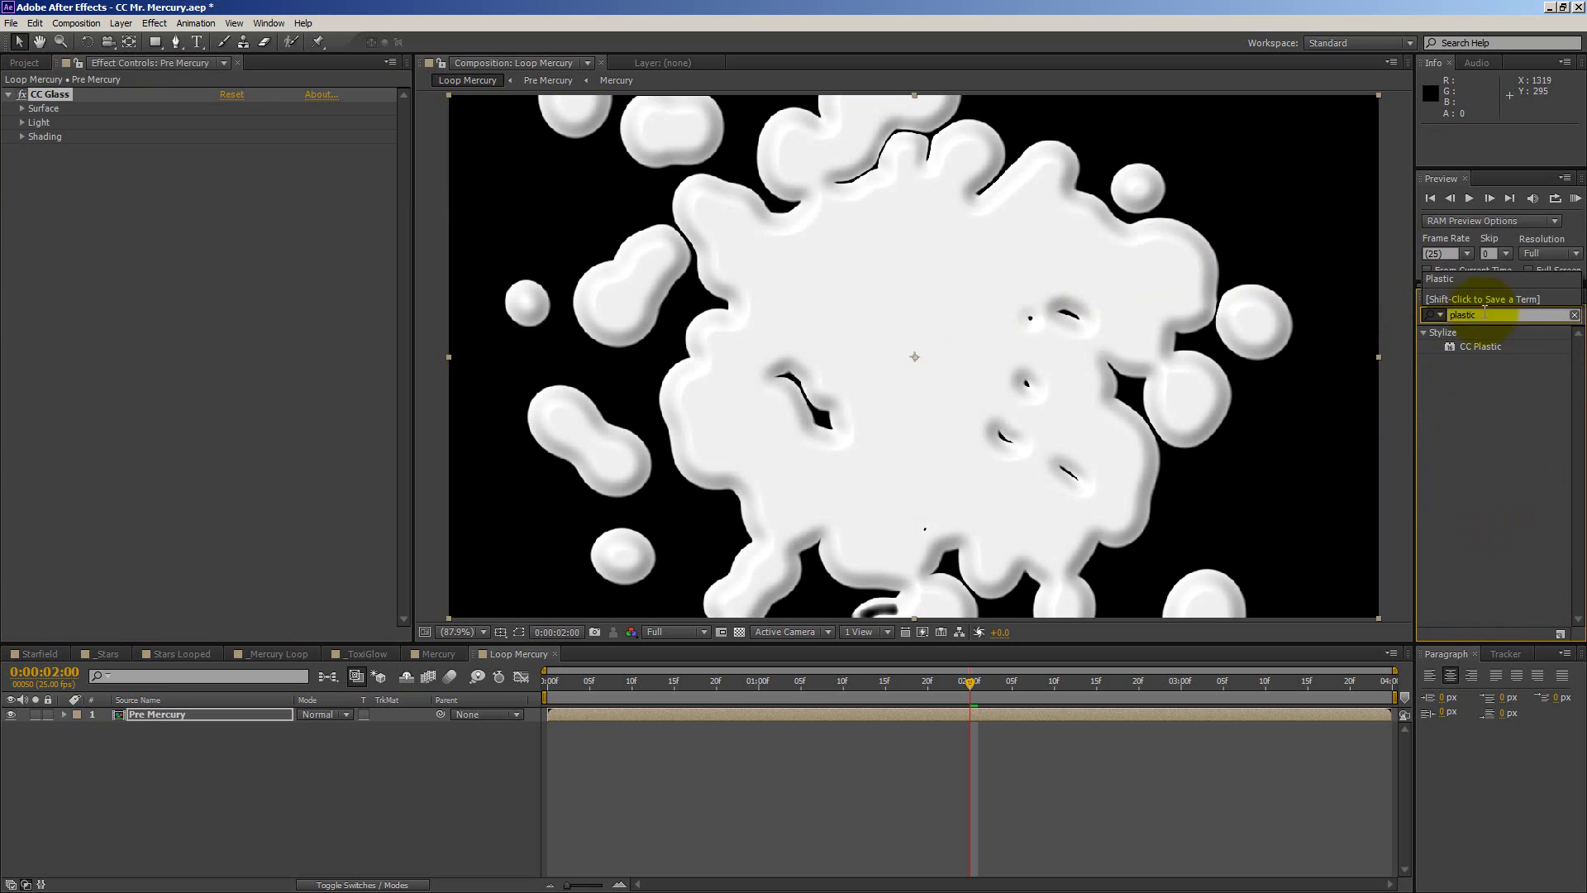
{"action": "left_click_drag", "start_coordinate": [1480, 346], "coordinate": [990, 347]}
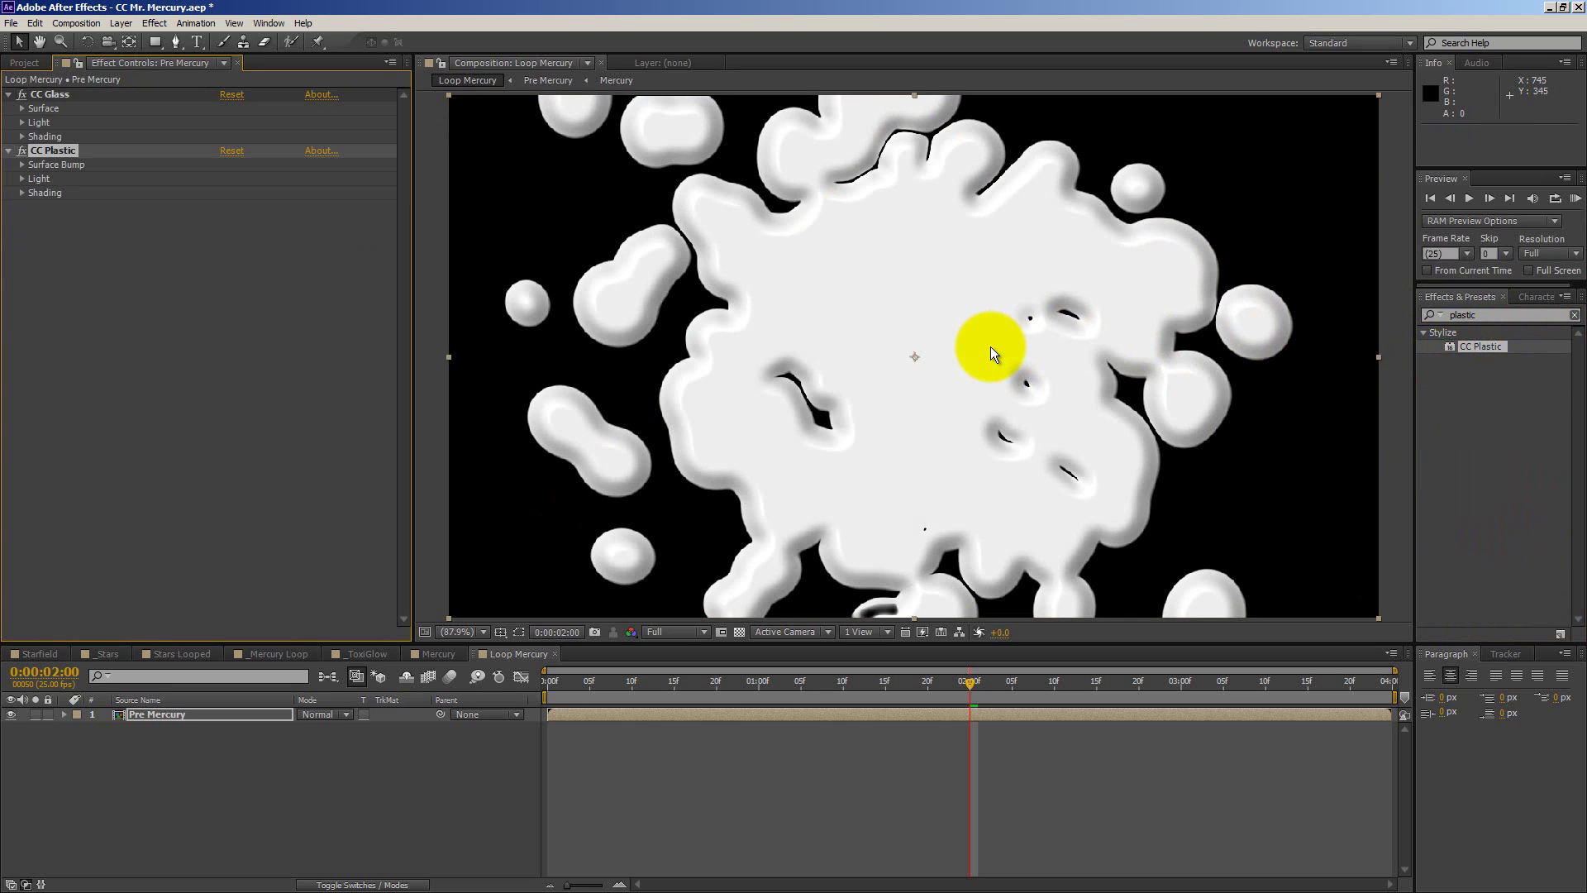
{"action": "left_click", "coordinate": [24, 179]}
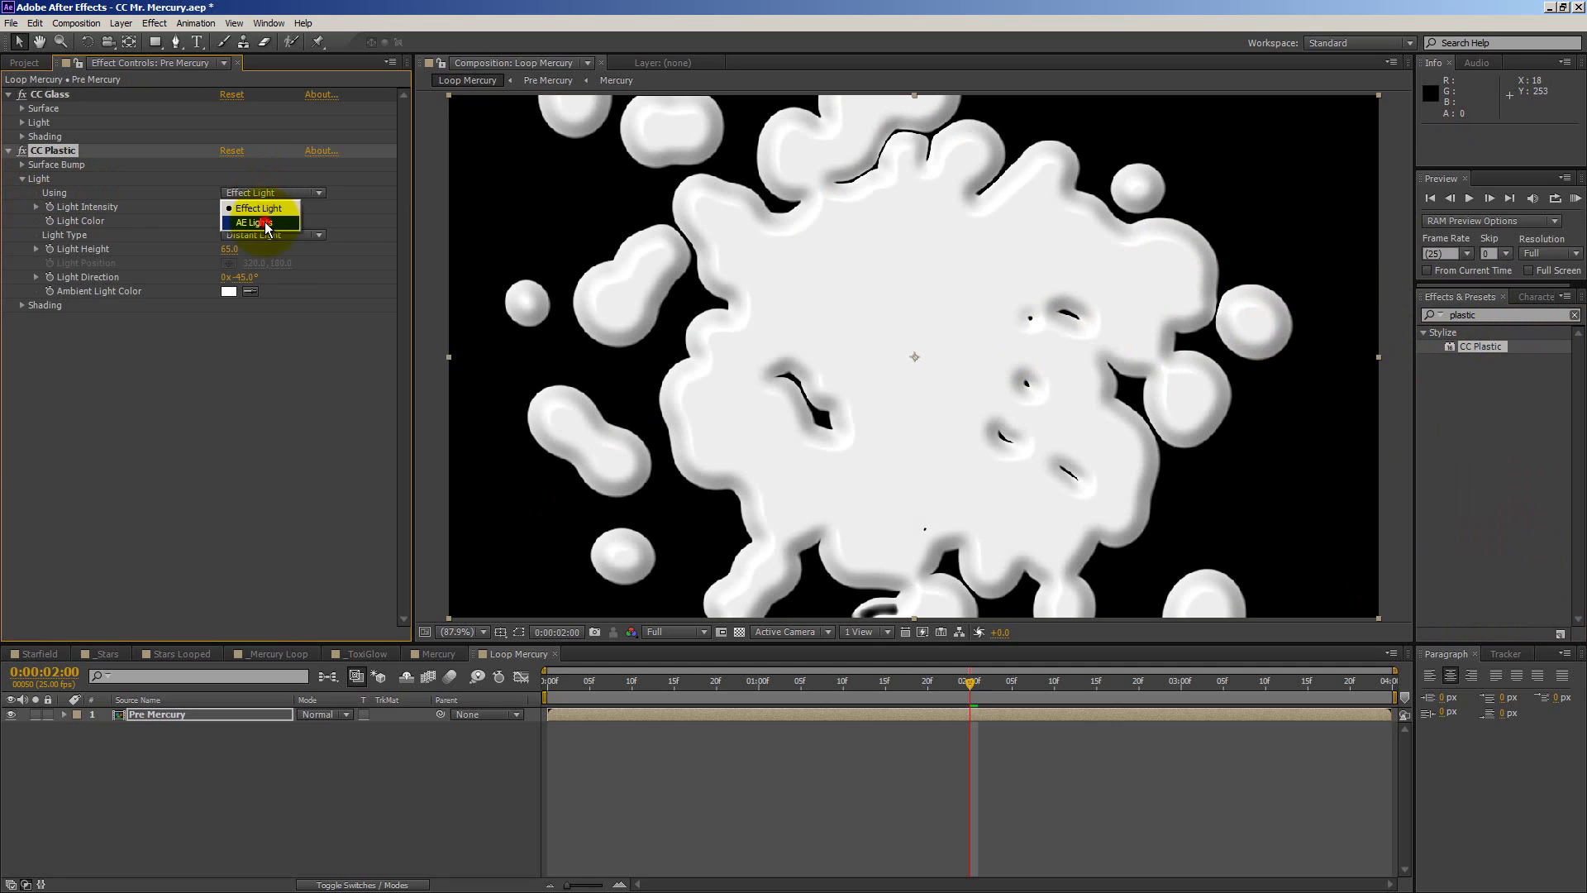
{"action": "left_click", "coordinate": [264, 222]}
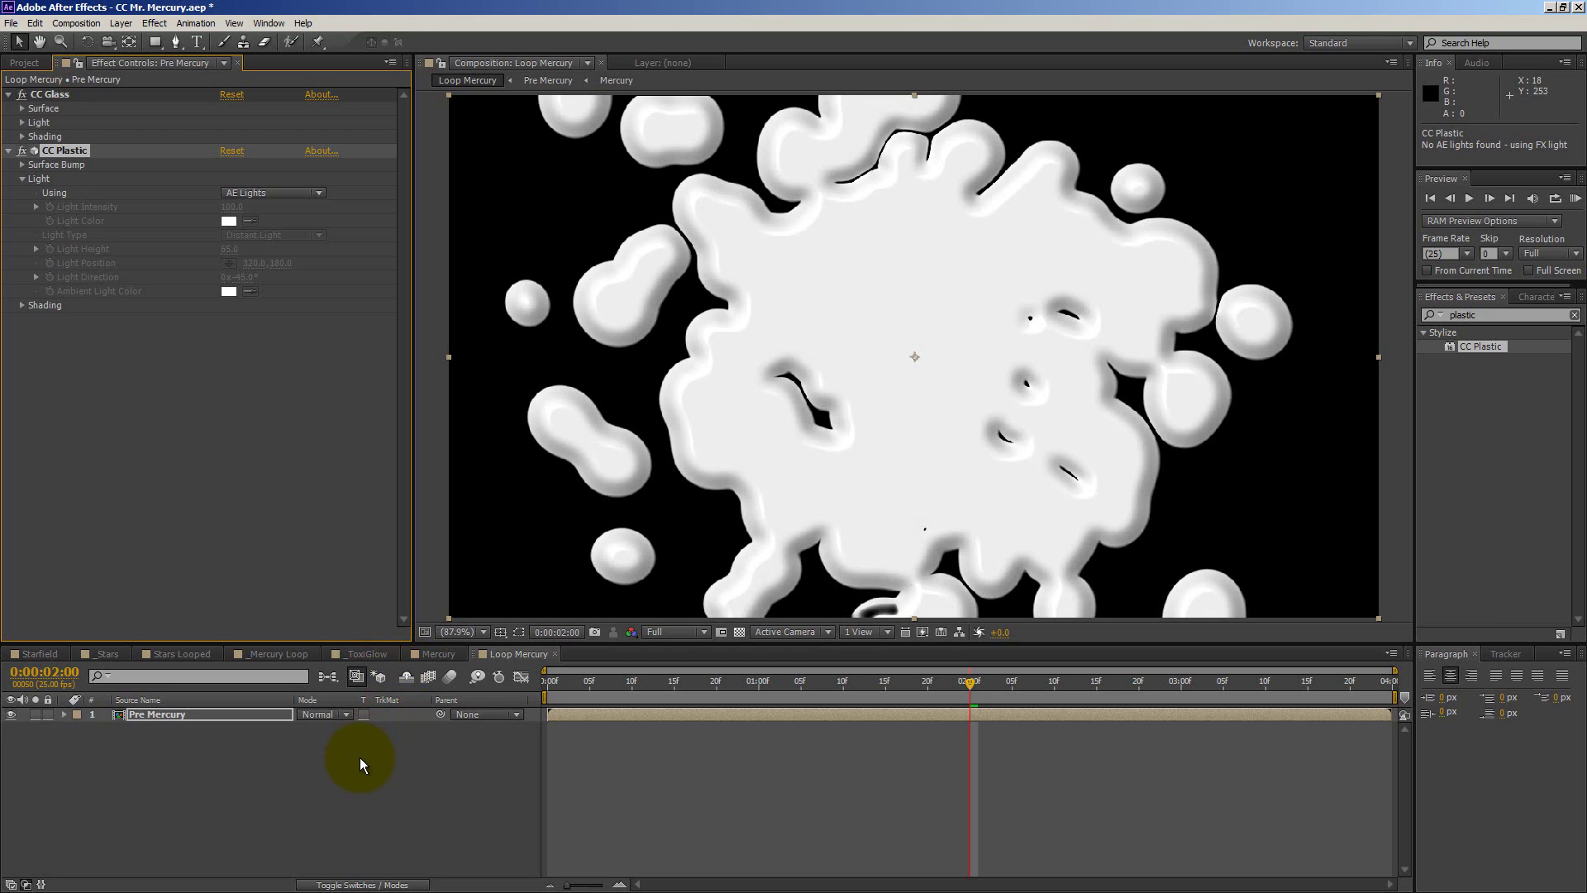
Create a new light named Main with a saturated gold-yellow colour.
{"action": "right_click", "coordinate": [340, 746]}
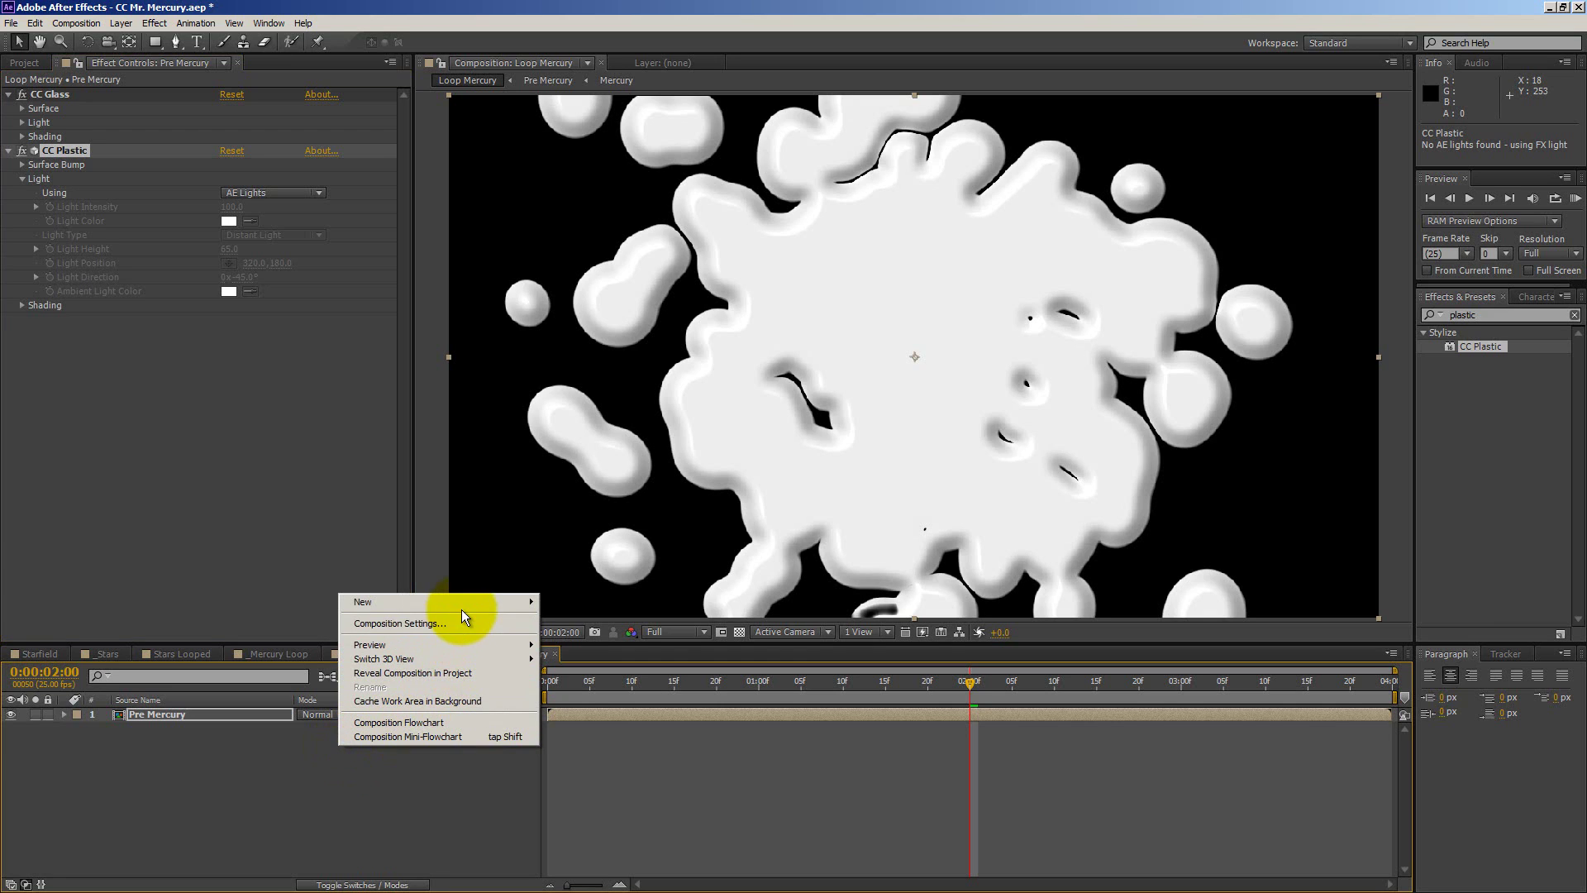
{"action": "mouse_move", "coordinate": [463, 601]}
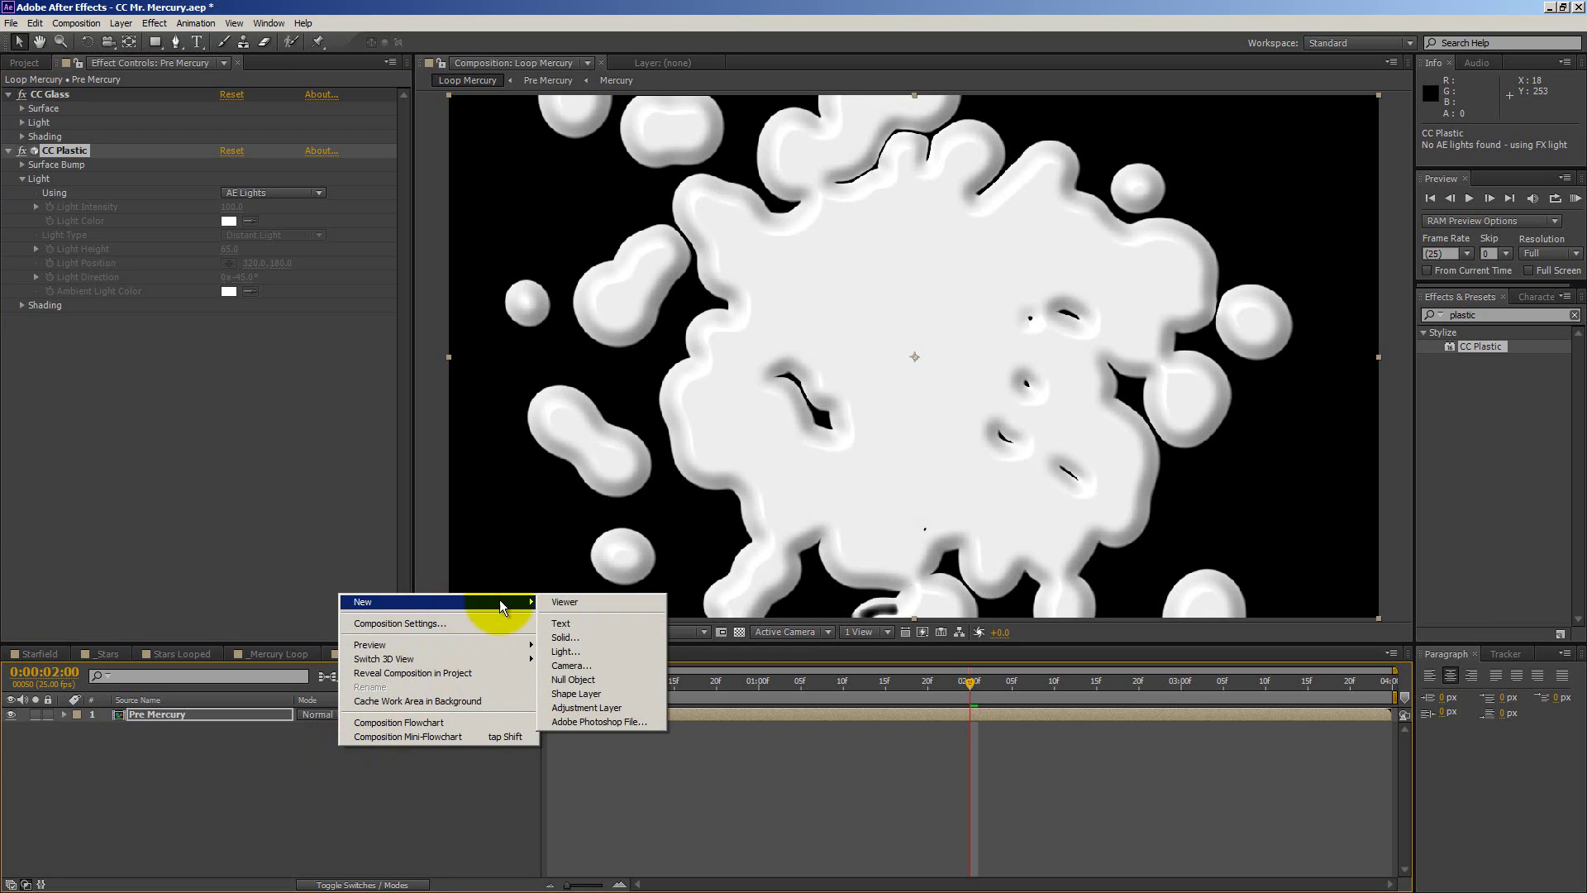
{"action": "left_click", "coordinate": [573, 651]}
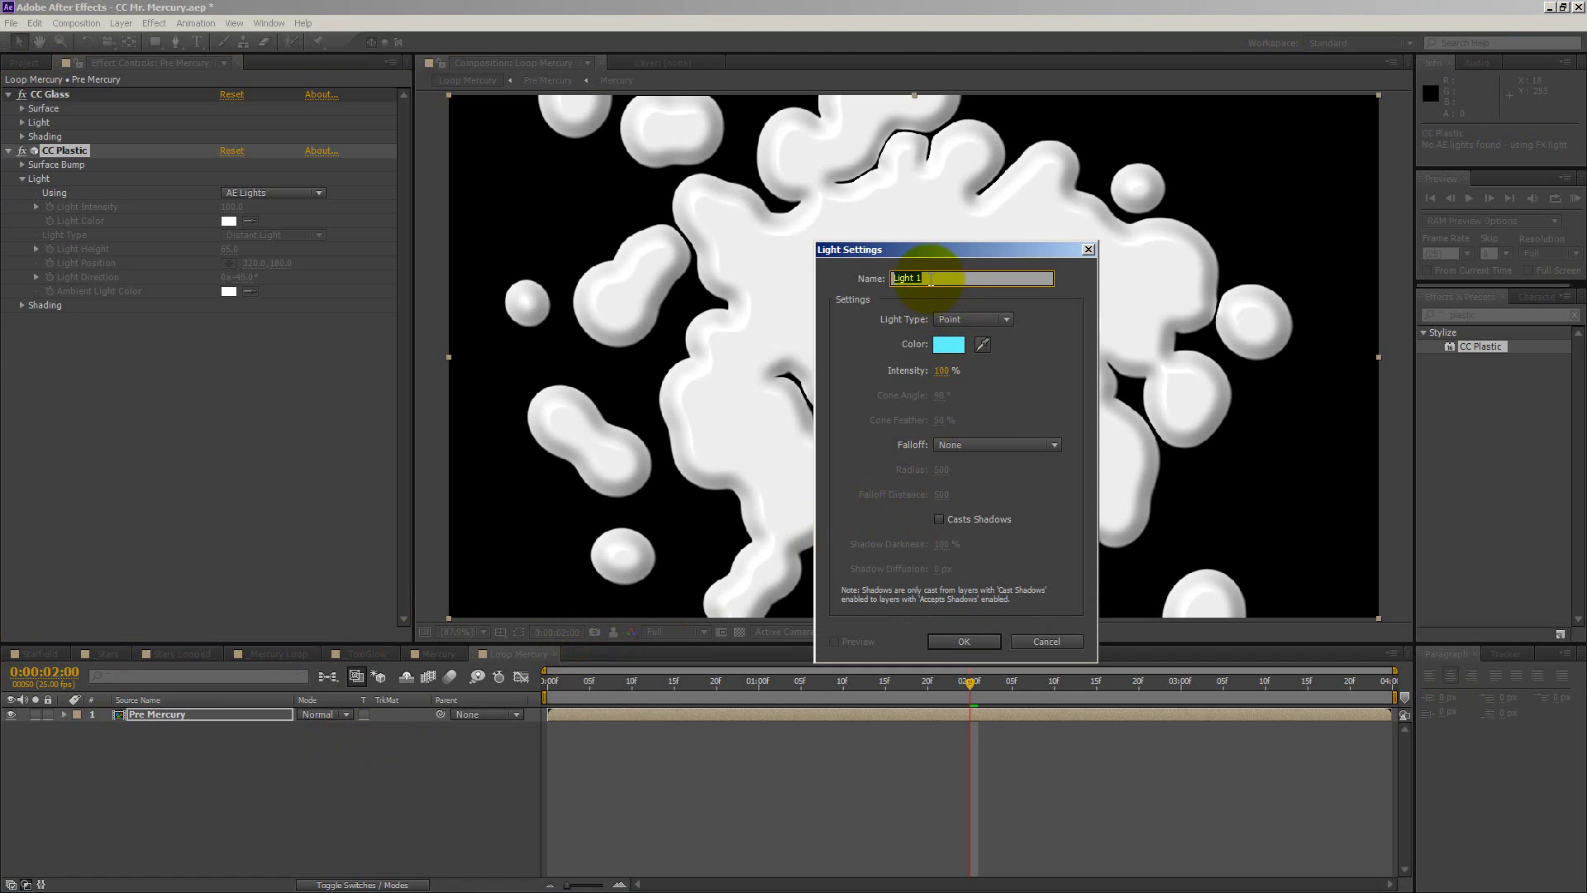
{"action": "type", "text": "Main"}
{"action": "left_click", "coordinate": [948, 344]}
{"action": "left_click", "coordinate": [1066, 673]}
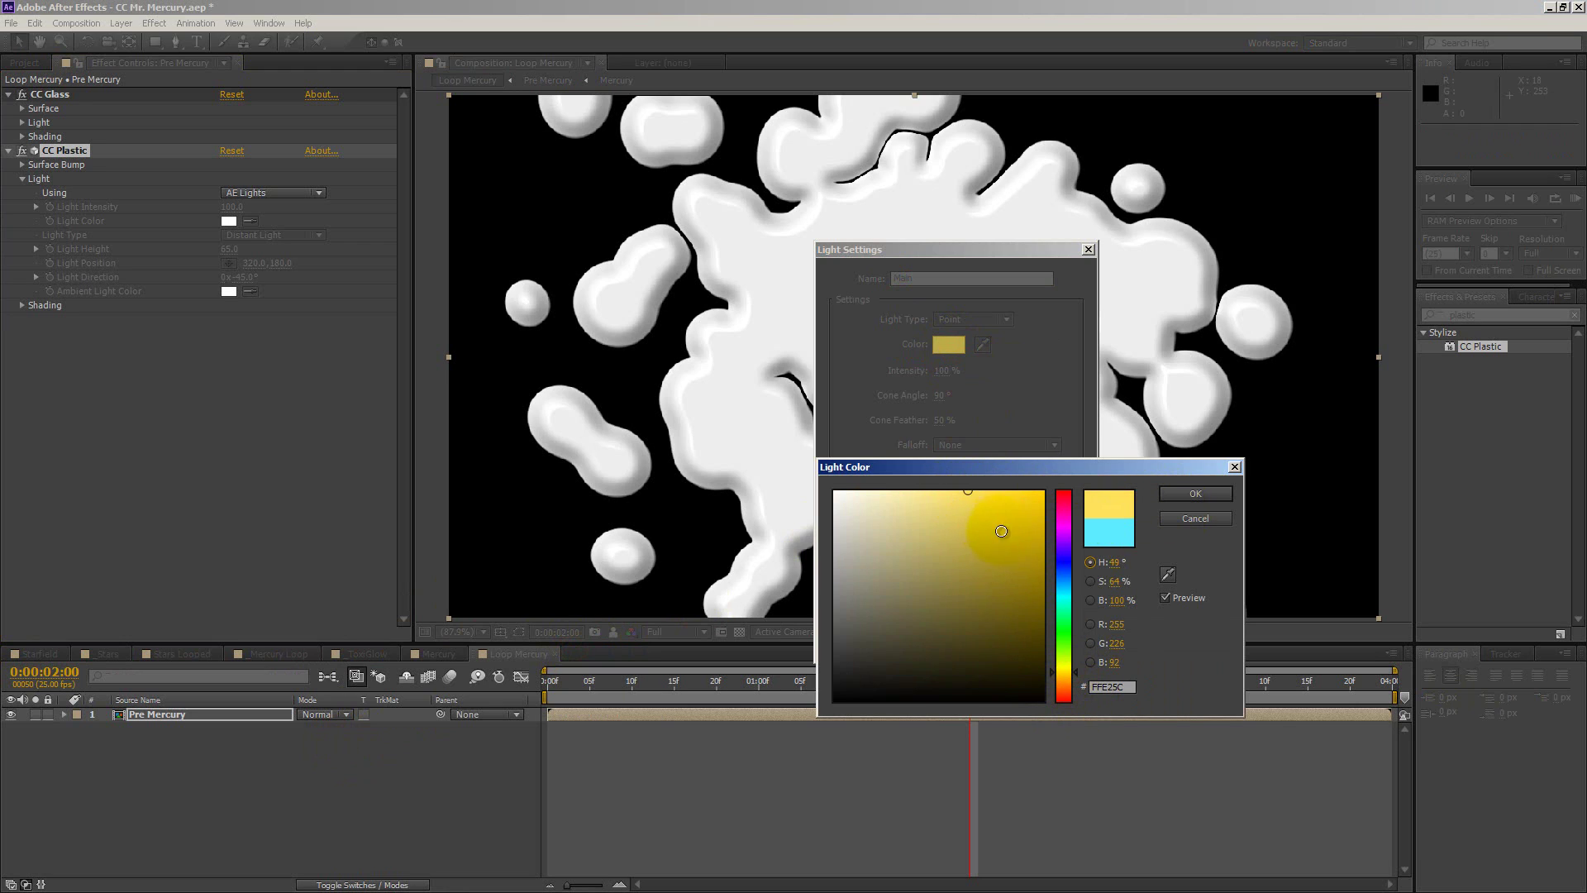
{"action": "left_click", "coordinate": [974, 532]}
{"action": "left_click", "coordinate": [1195, 493]}
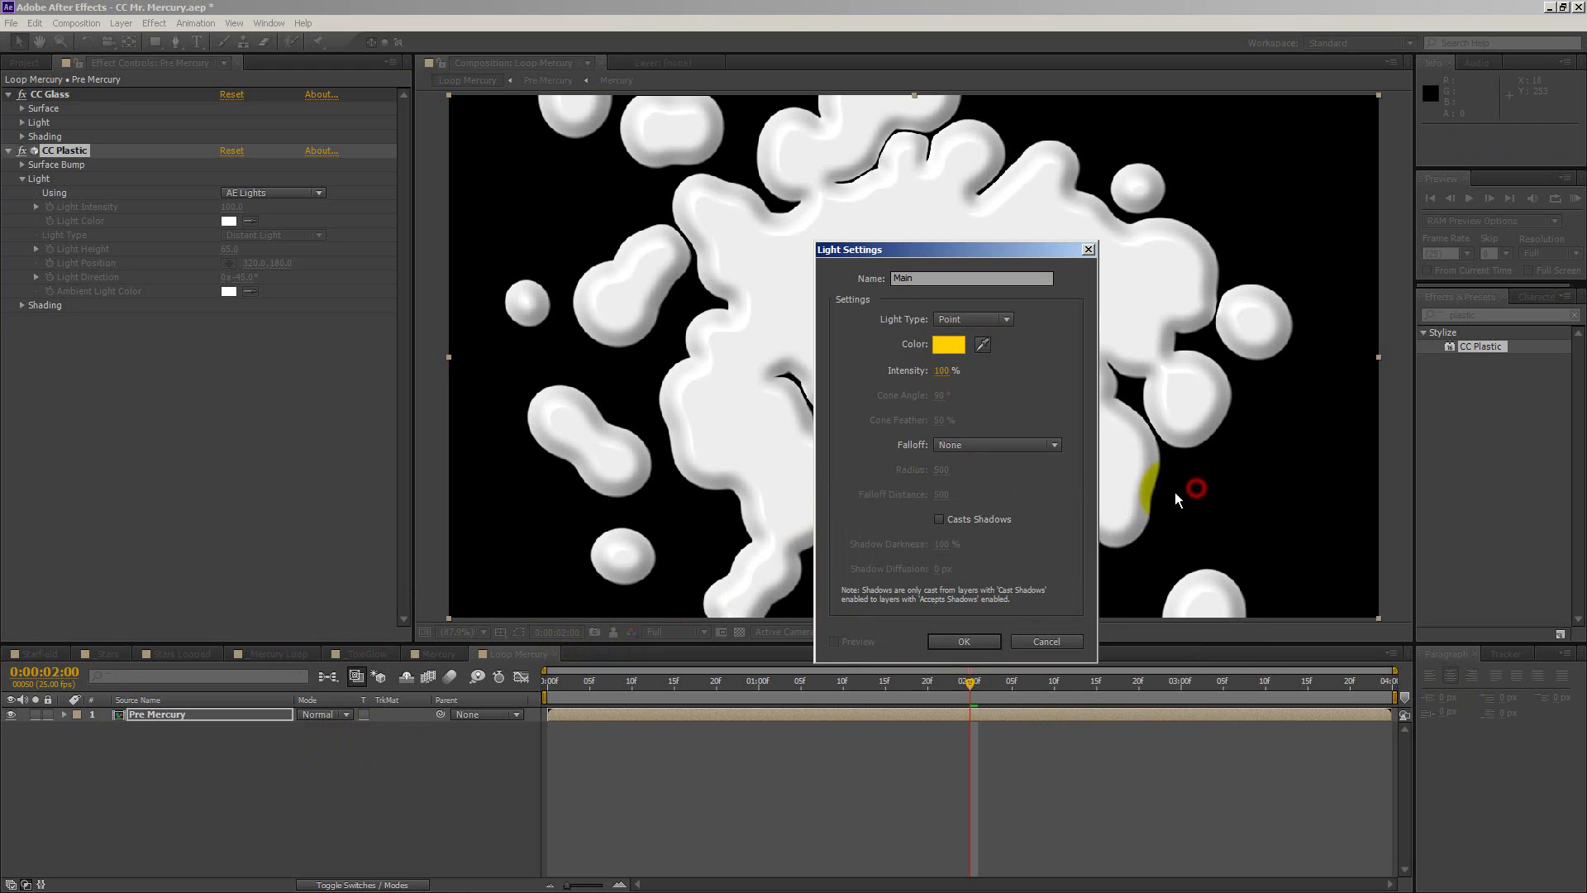
{"action": "left_click", "coordinate": [961, 641]}
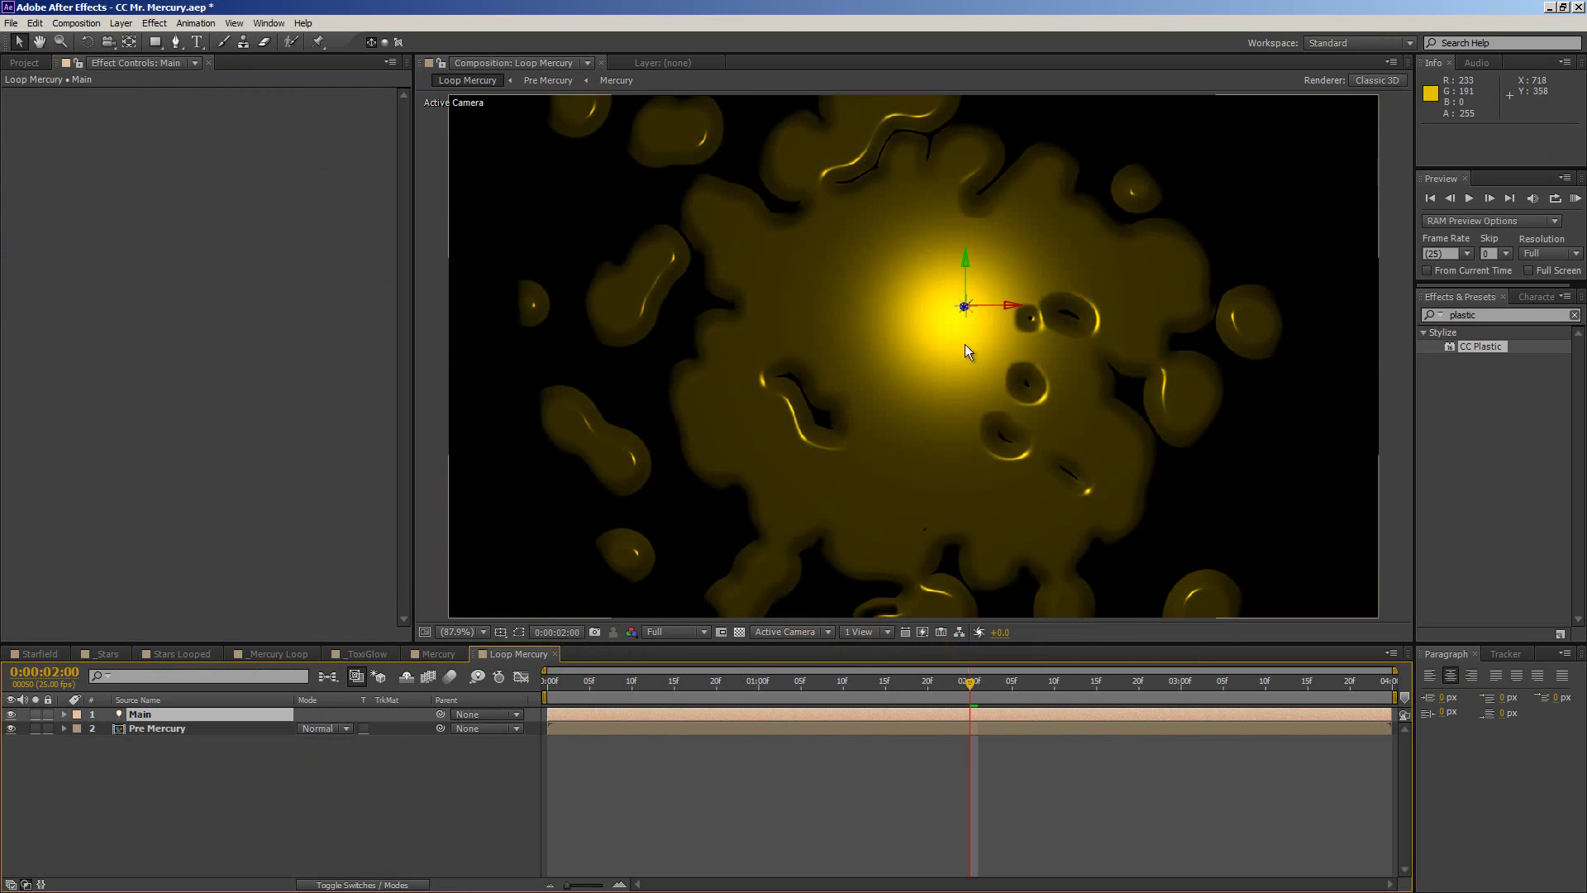
Reposition the Main light in depth and slightly lower so the central blob glows.
{"action": "left_click_drag", "start_coordinate": [965, 317], "coordinate": [1058, 225]}
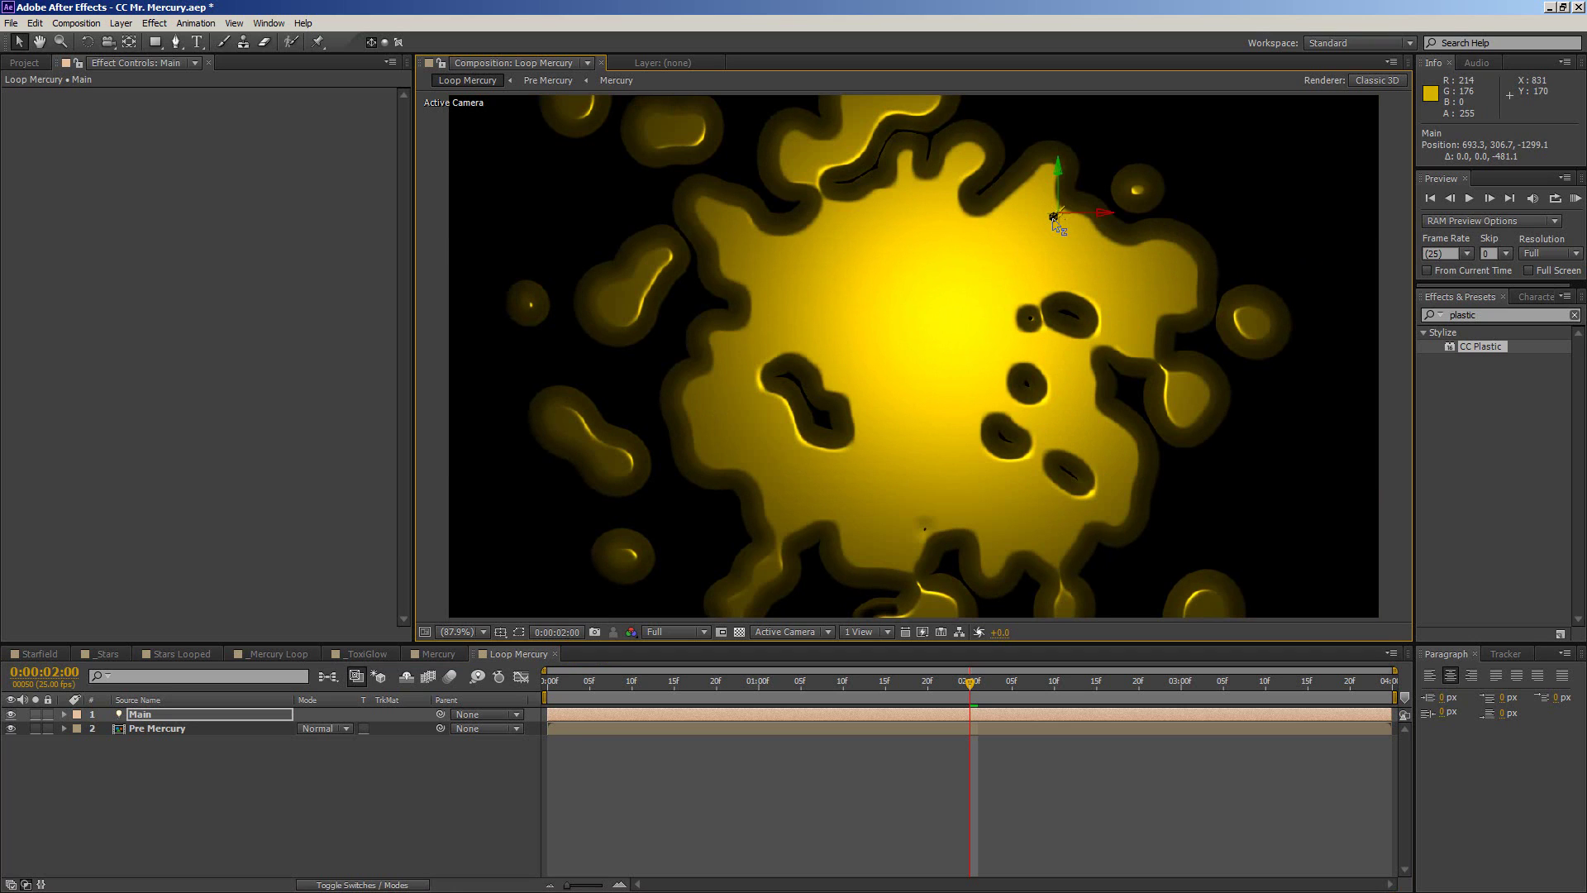
{"action": "left_click_drag", "start_coordinate": [1058, 223], "coordinate": [818, 141]}
{"action": "left_click_drag", "start_coordinate": [607, 103], "coordinate": [609, 184]}
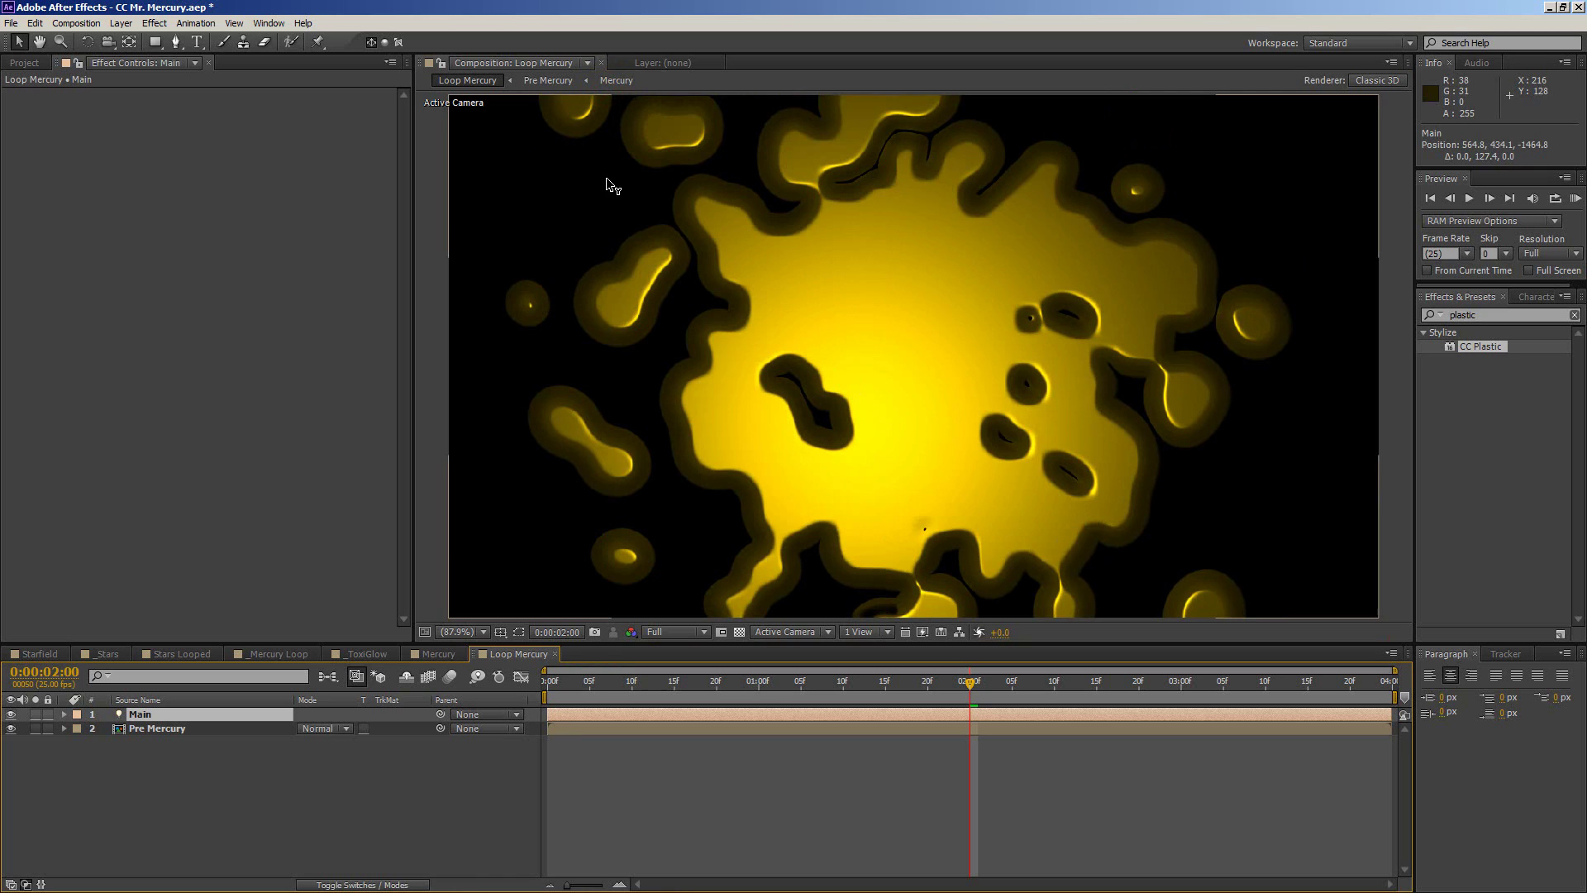
{"action": "left_click", "coordinate": [275, 759]}
Add a new light with a light blue colour to the composition.
{"action": "right_click", "coordinate": [252, 802]}
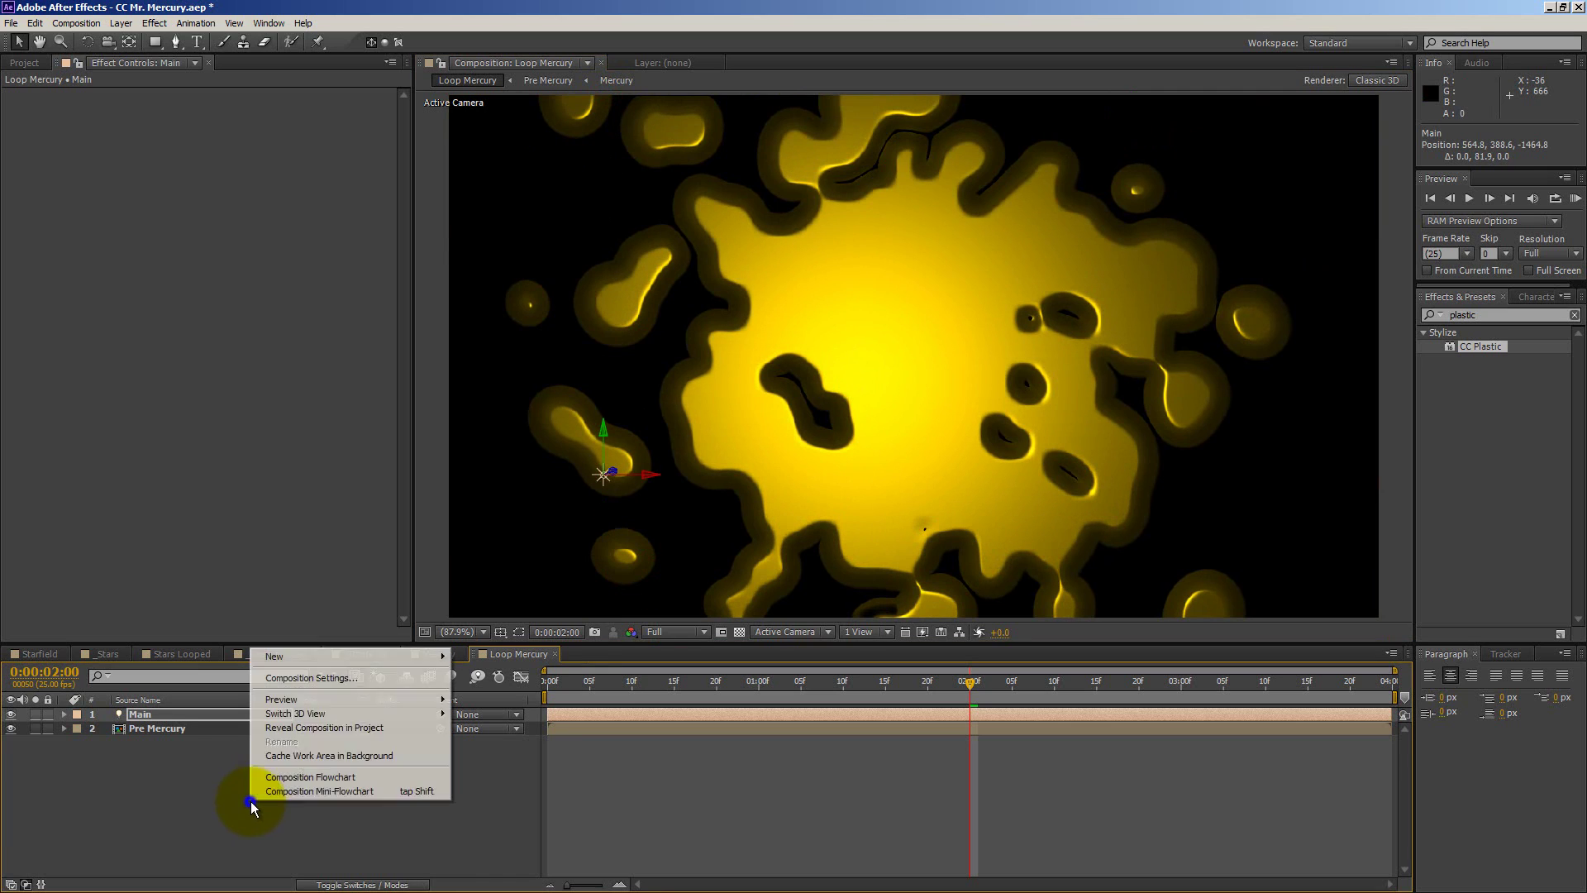
{"action": "mouse_move", "coordinate": [377, 654]}
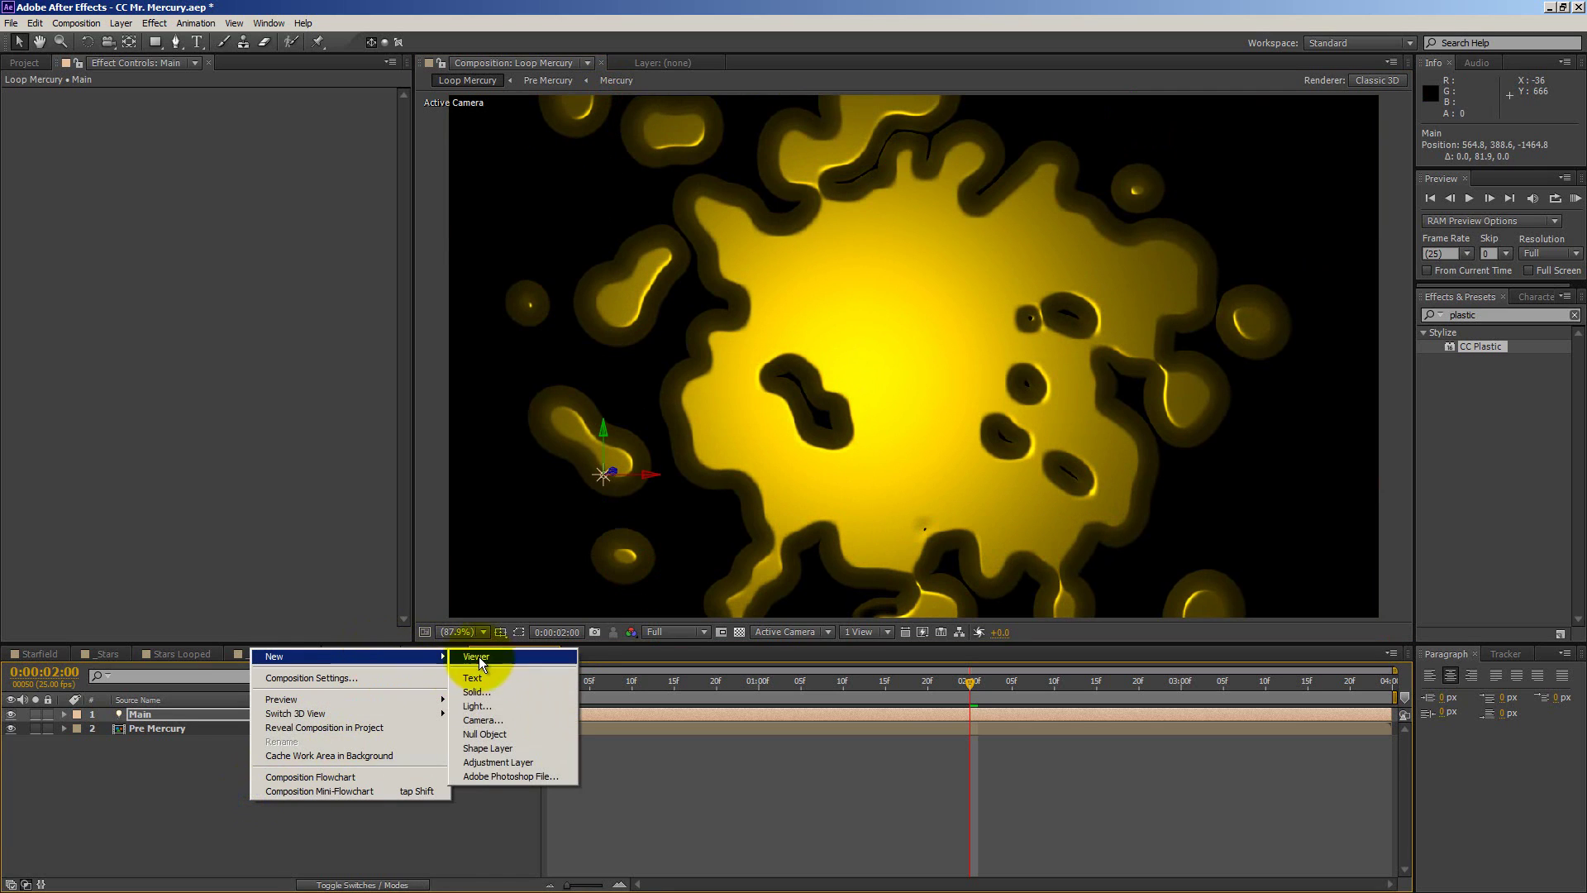
{"action": "left_click", "coordinate": [491, 705]}
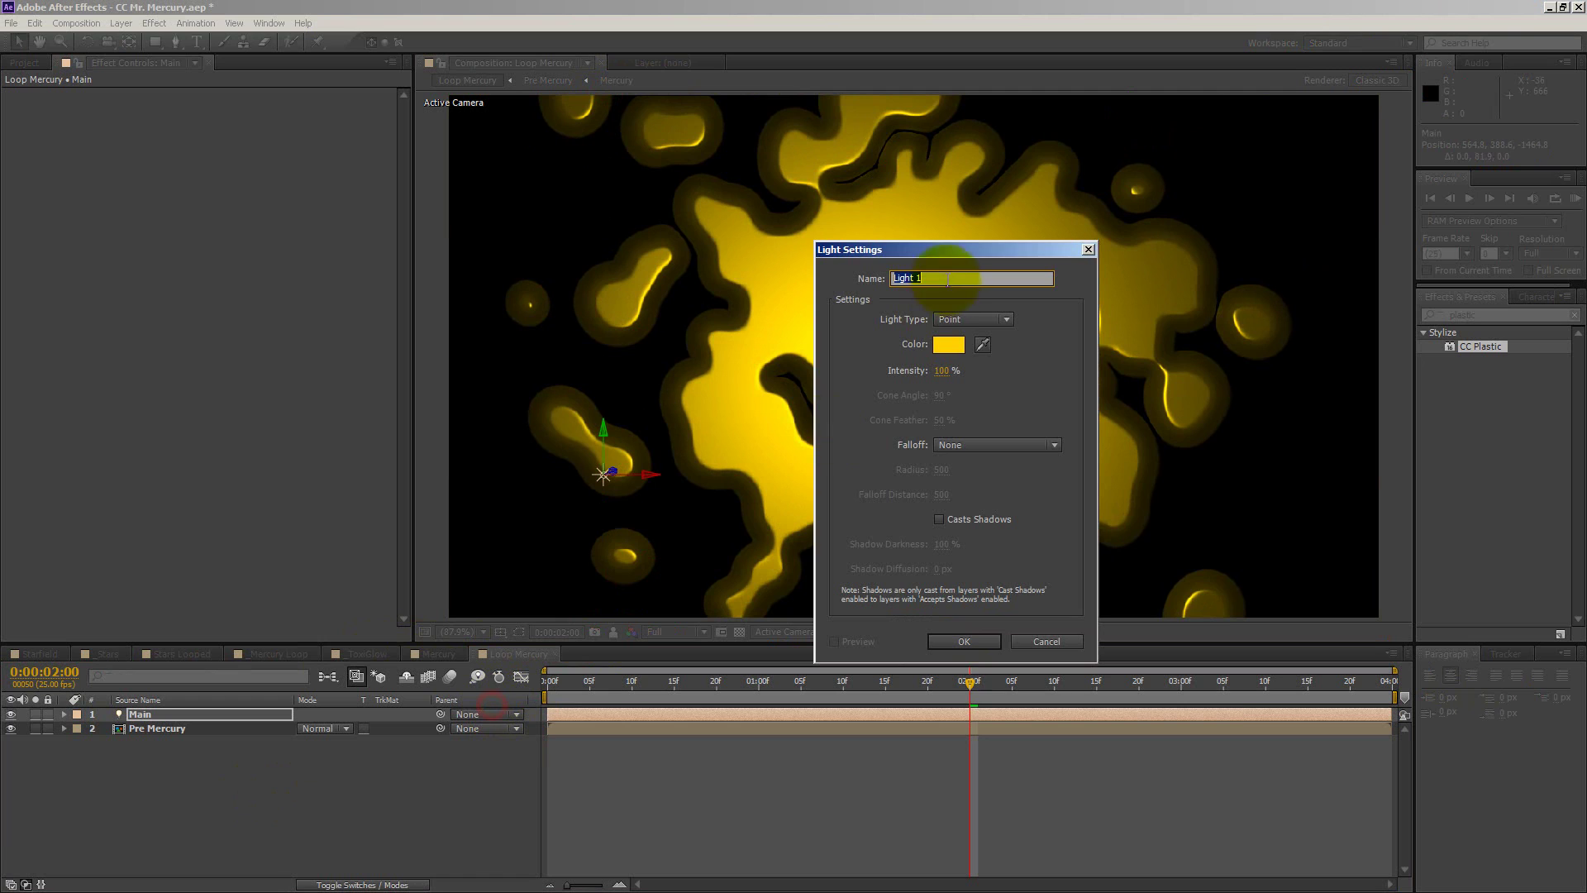
{"action": "left_click", "coordinate": [948, 344]}
{"action": "left_click", "coordinate": [1063, 576]}
{"action": "left_click", "coordinate": [984, 505]}
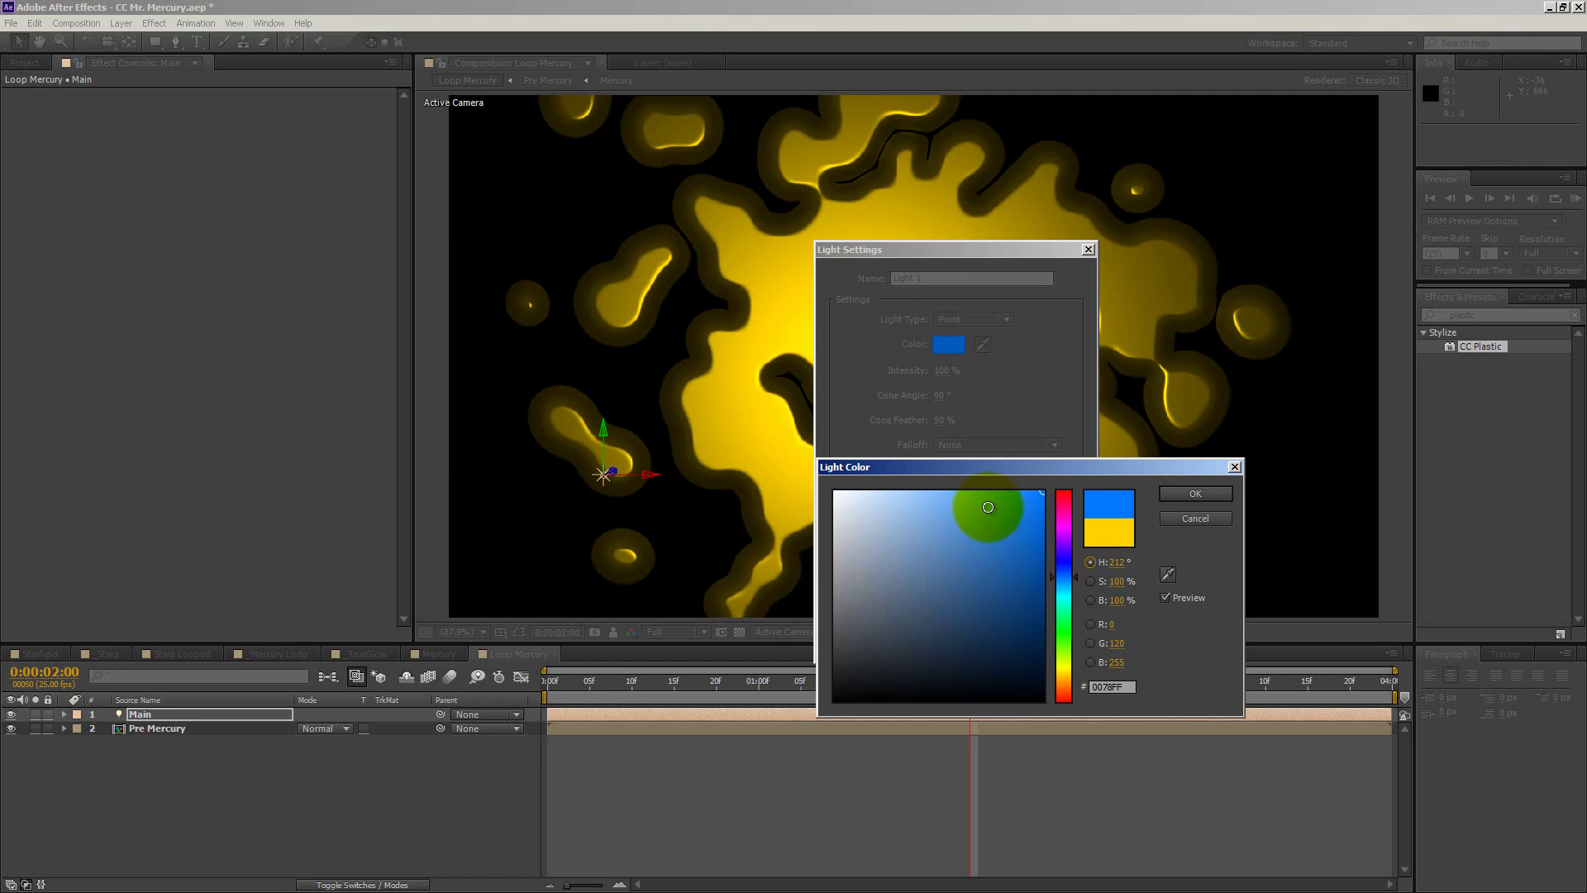
{"action": "left_click", "coordinate": [1195, 496]}
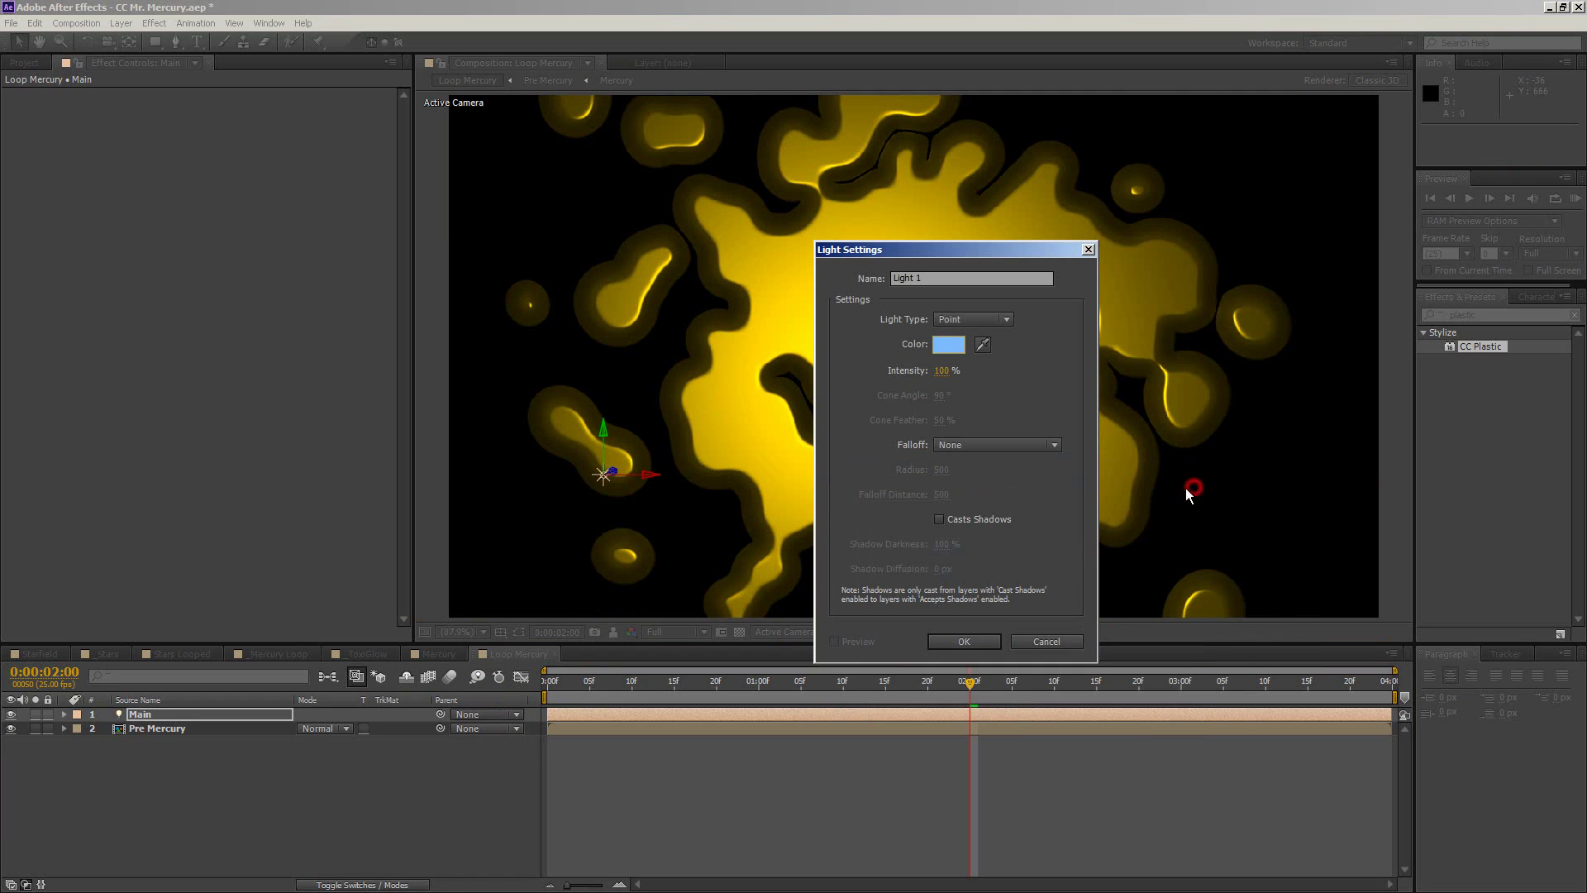
{"action": "left_click", "coordinate": [947, 641]}
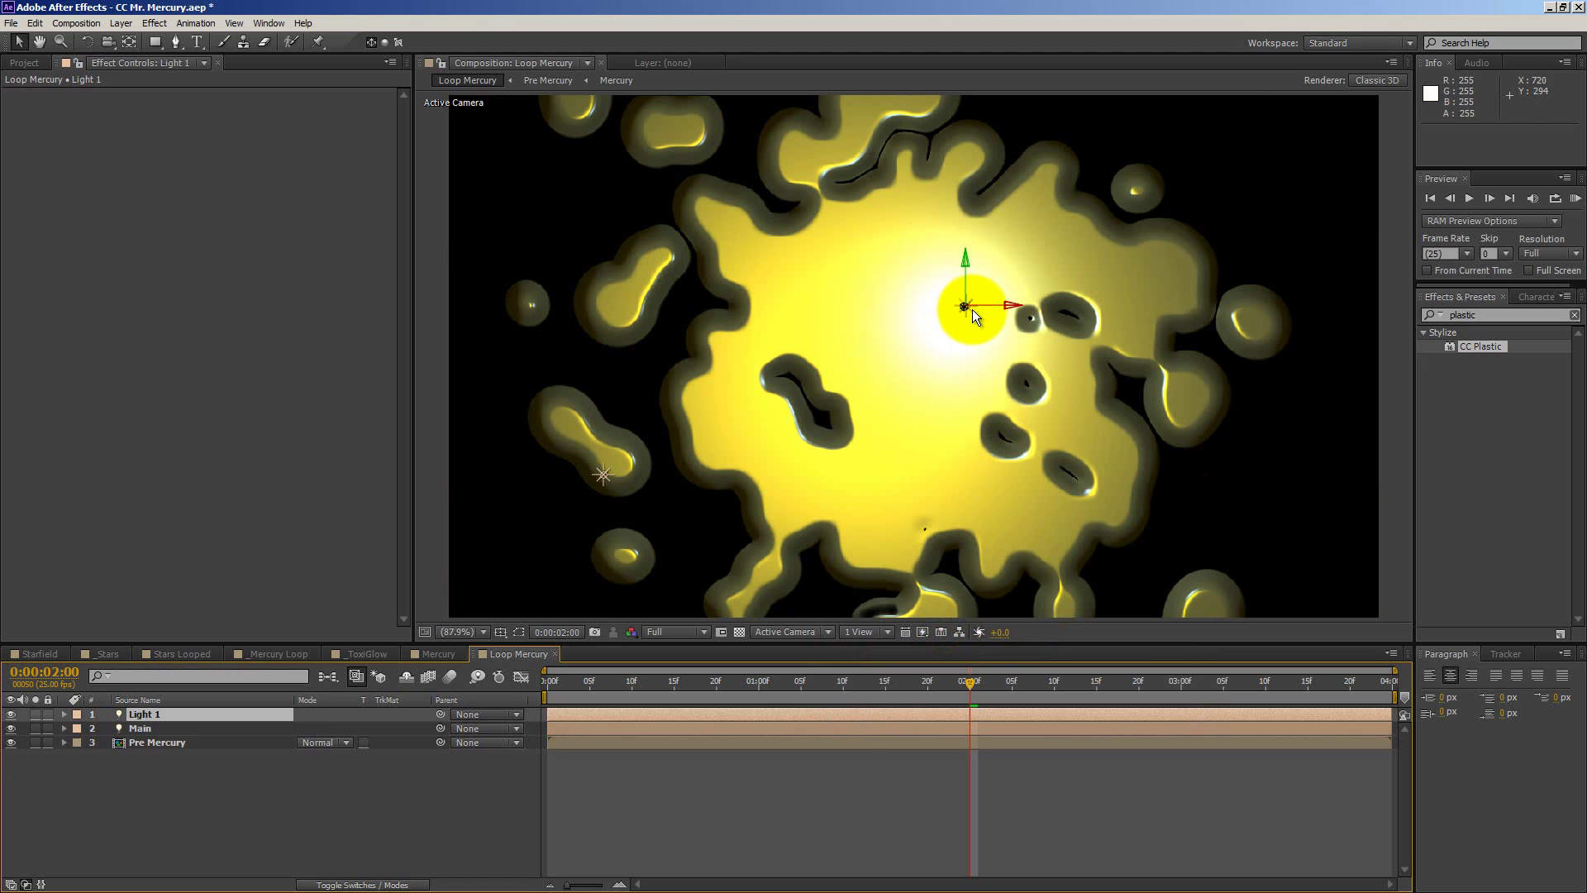
Move the light toward the top-right and rename the layer Edge.
{"action": "left_click_drag", "start_coordinate": [973, 315], "coordinate": [1257, 166]}
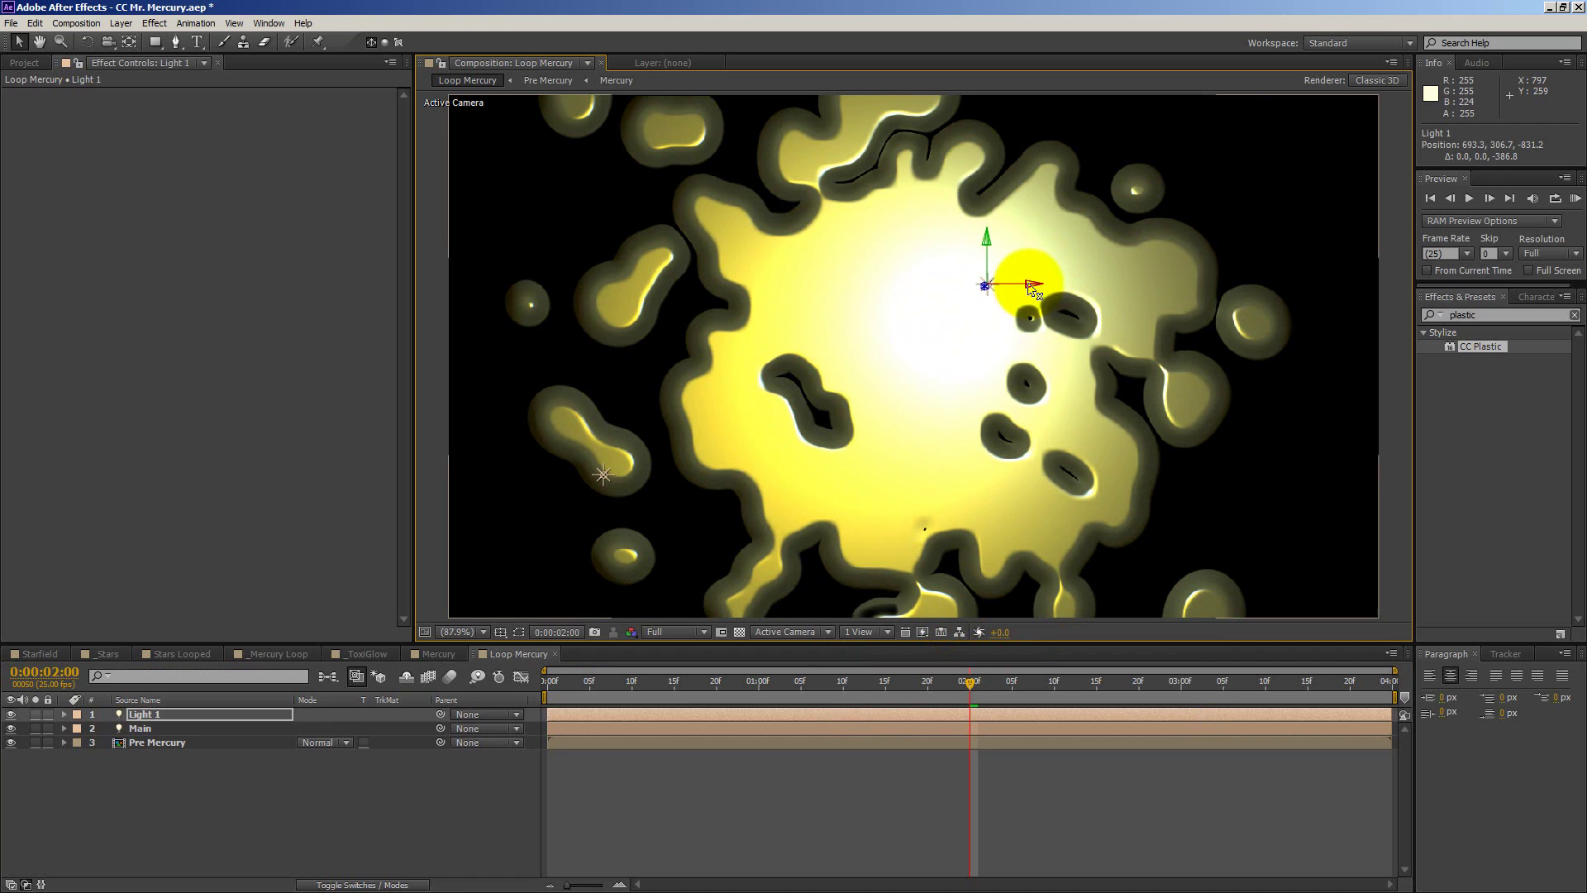
{"action": "left_click_drag", "start_coordinate": [1033, 290], "coordinate": [1354, 83]}
{"action": "left_click", "coordinate": [195, 717]}
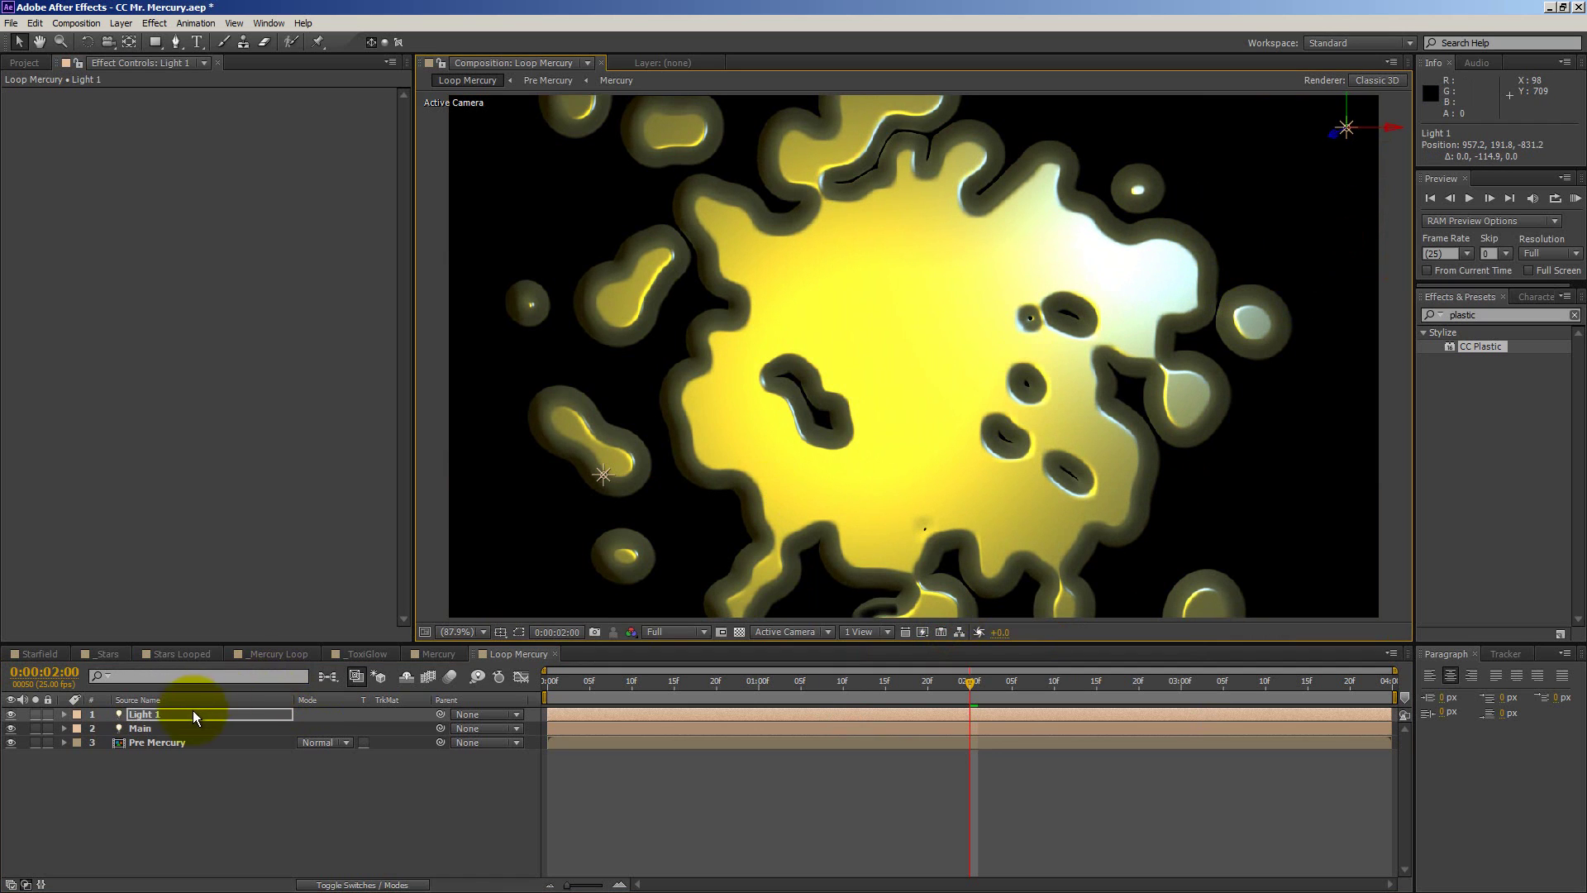
{"action": "key", "text": "Return"}
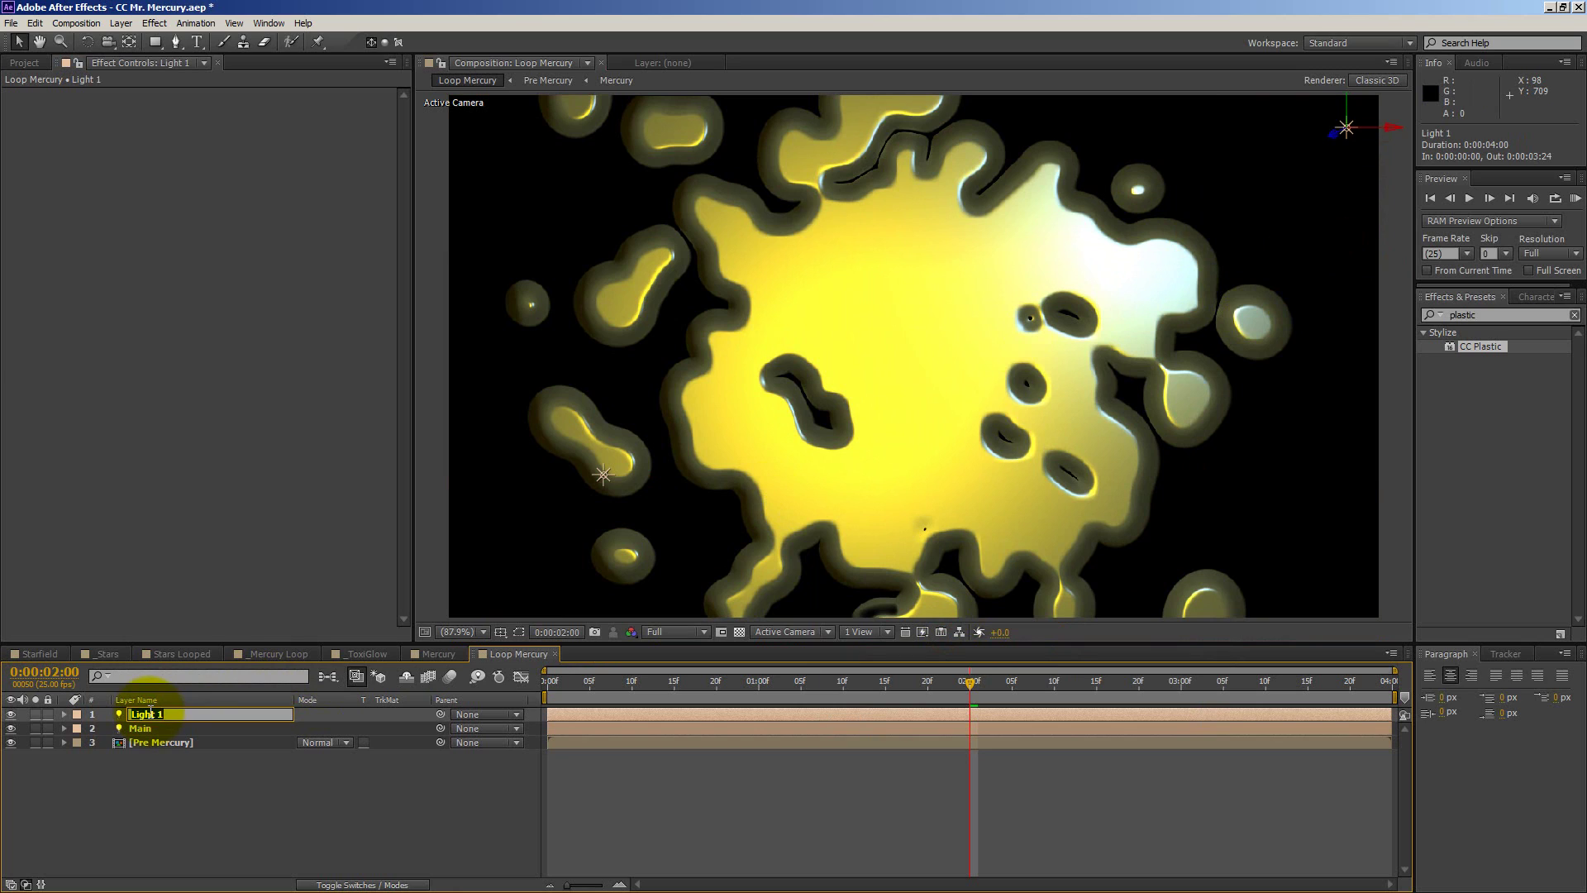
{"action": "type", "text": "Edge"}
{"action": "key", "text": "Return"}
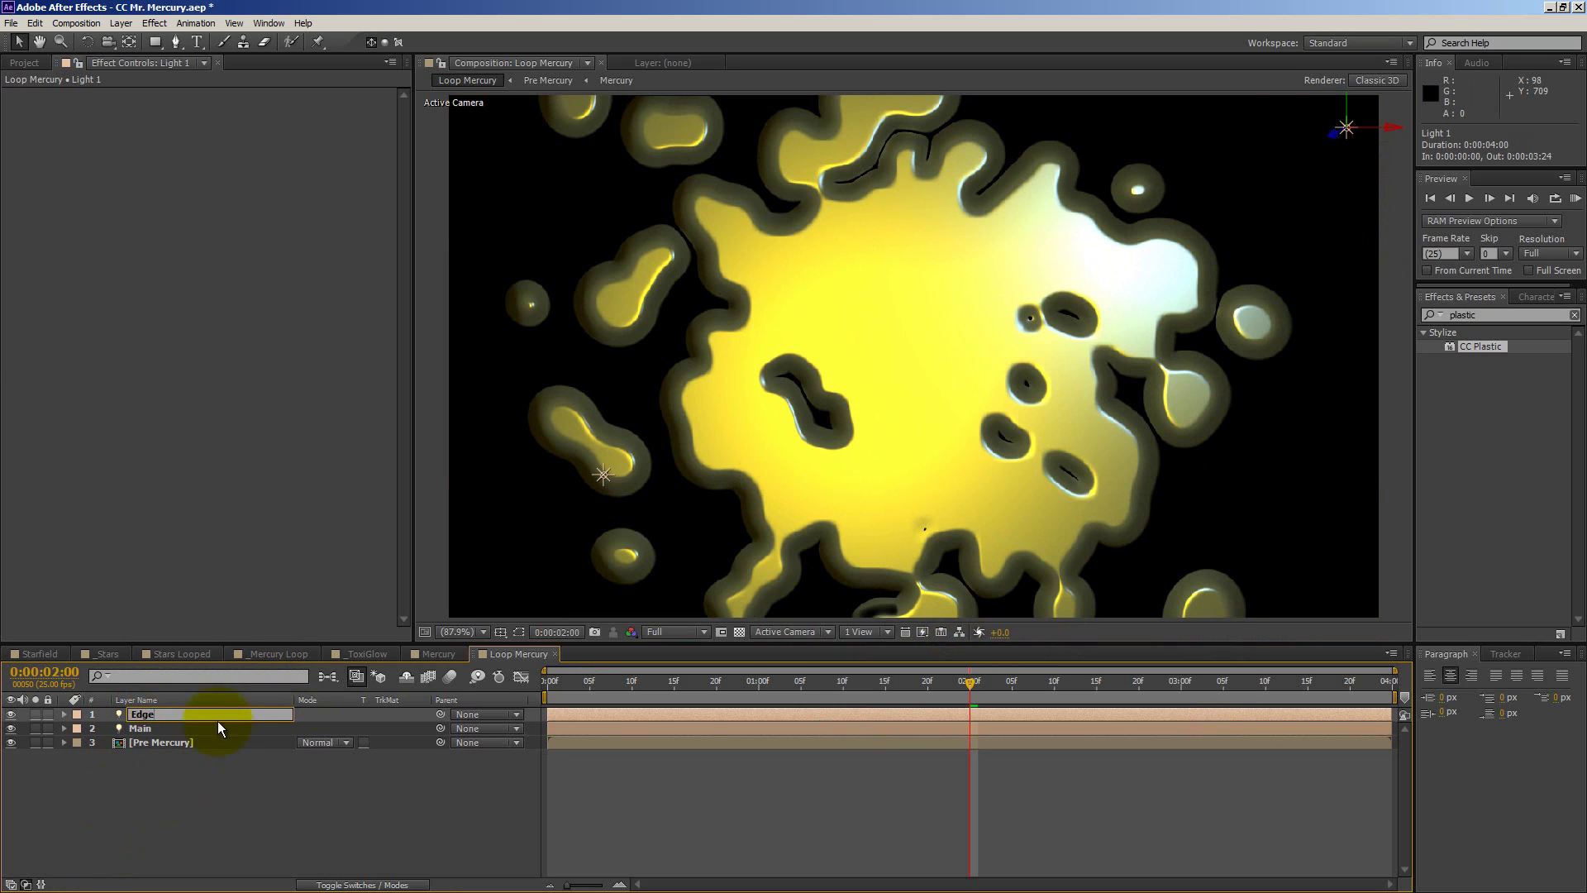
{"action": "left_click", "coordinate": [231, 780]}
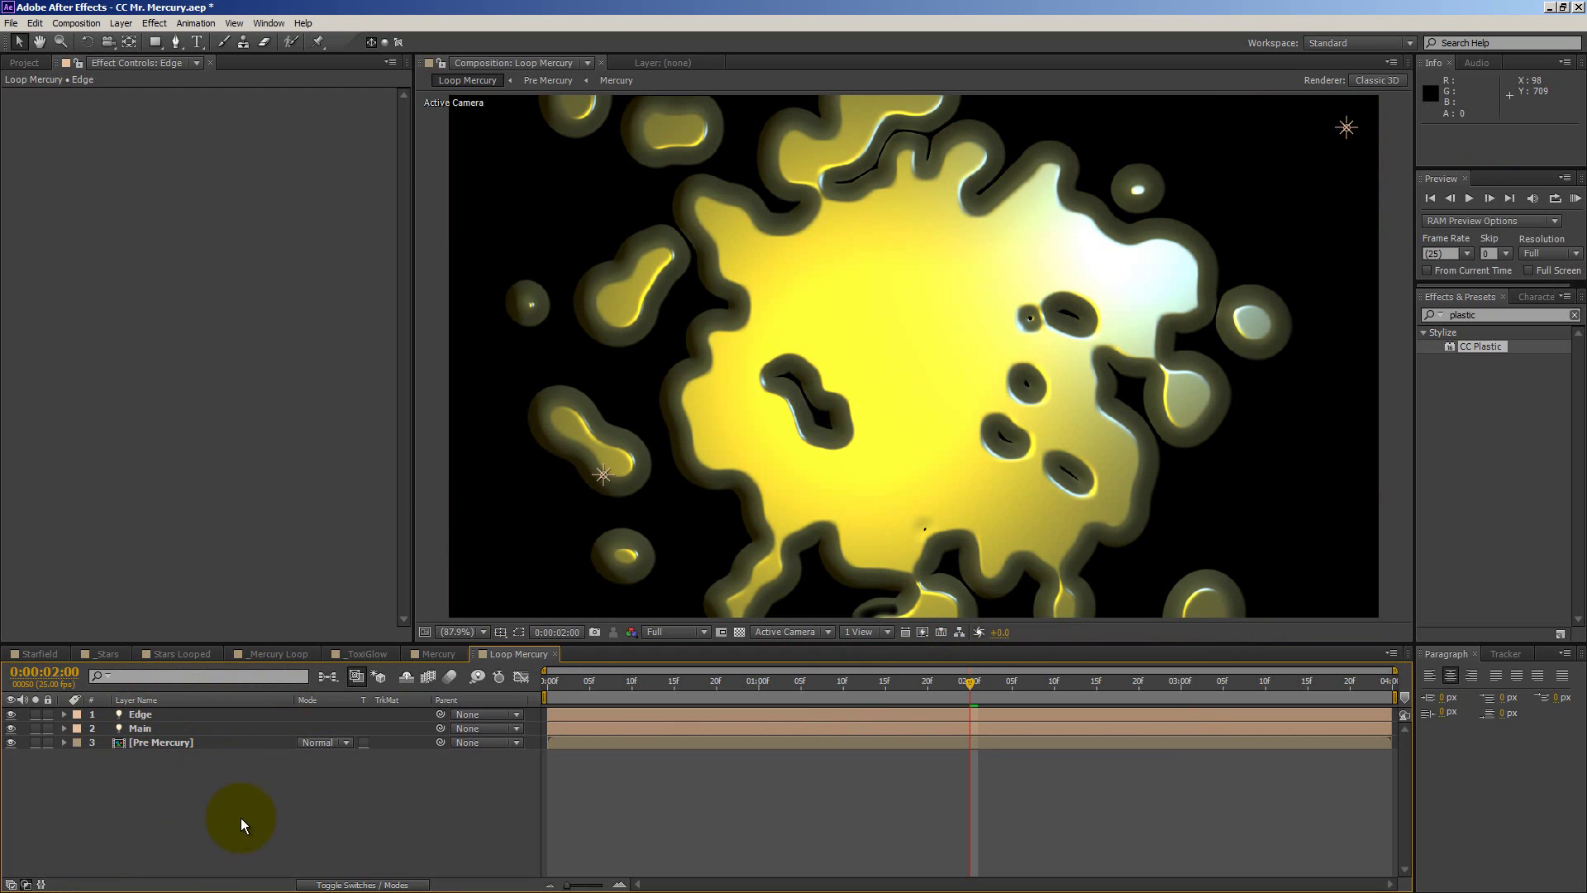
Create a full-frame solid in dark blue colour 040020.
{"action": "right_click", "coordinate": [224, 792]}
{"action": "mouse_move", "coordinate": [399, 643]}
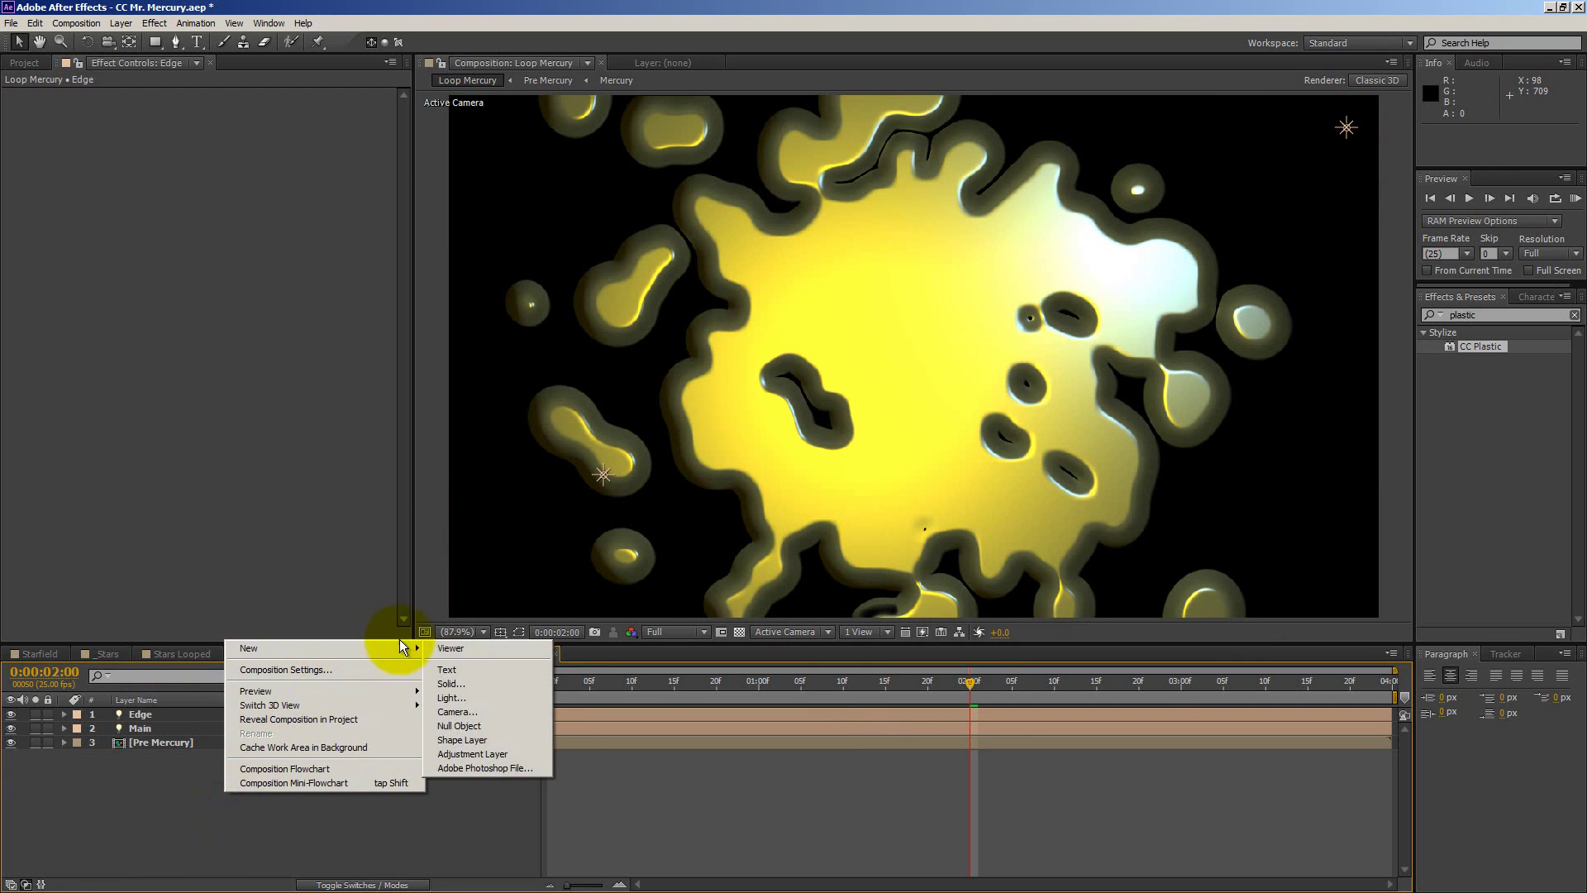
{"action": "left_click", "coordinate": [475, 683]}
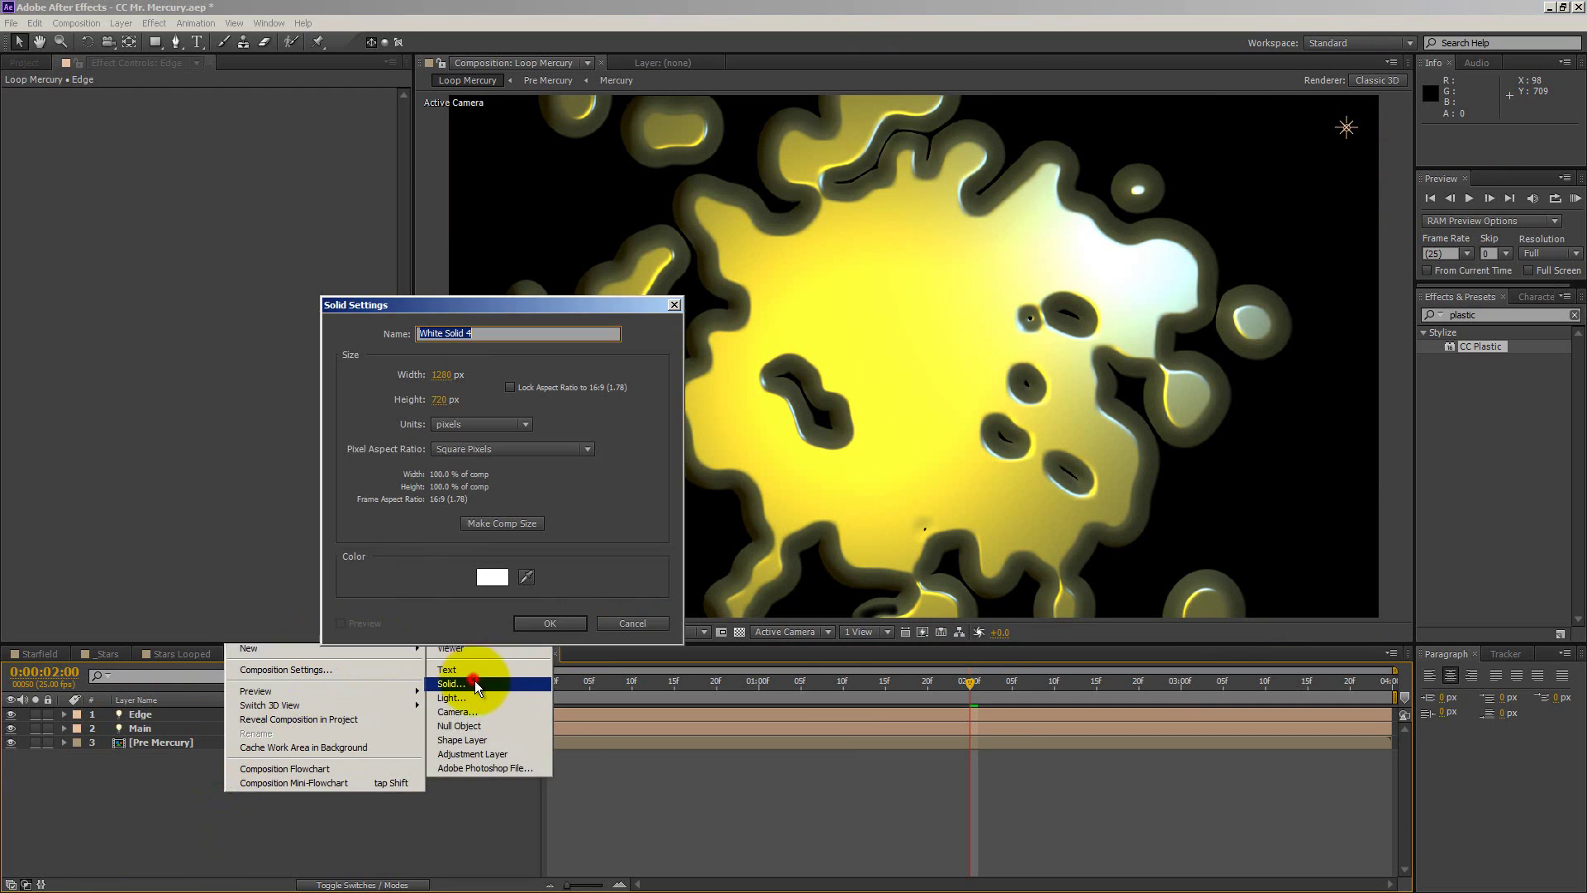
{"action": "left_click", "coordinate": [506, 579]}
{"action": "left_click", "coordinate": [1064, 557]}
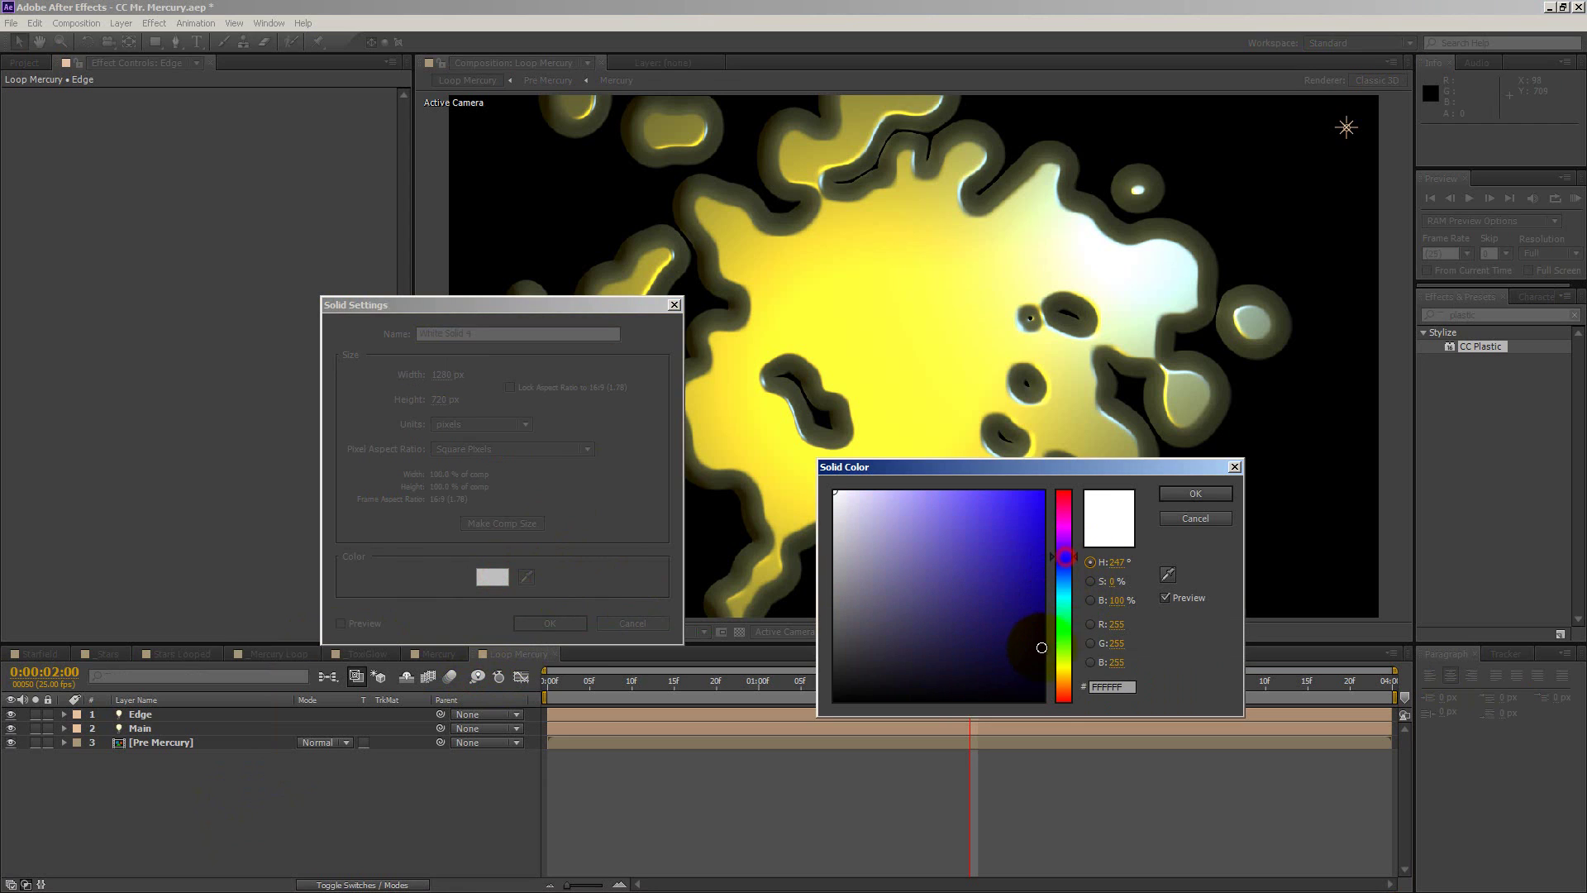
{"action": "left_click_drag", "start_coordinate": [1029, 624], "coordinate": [1042, 675]}
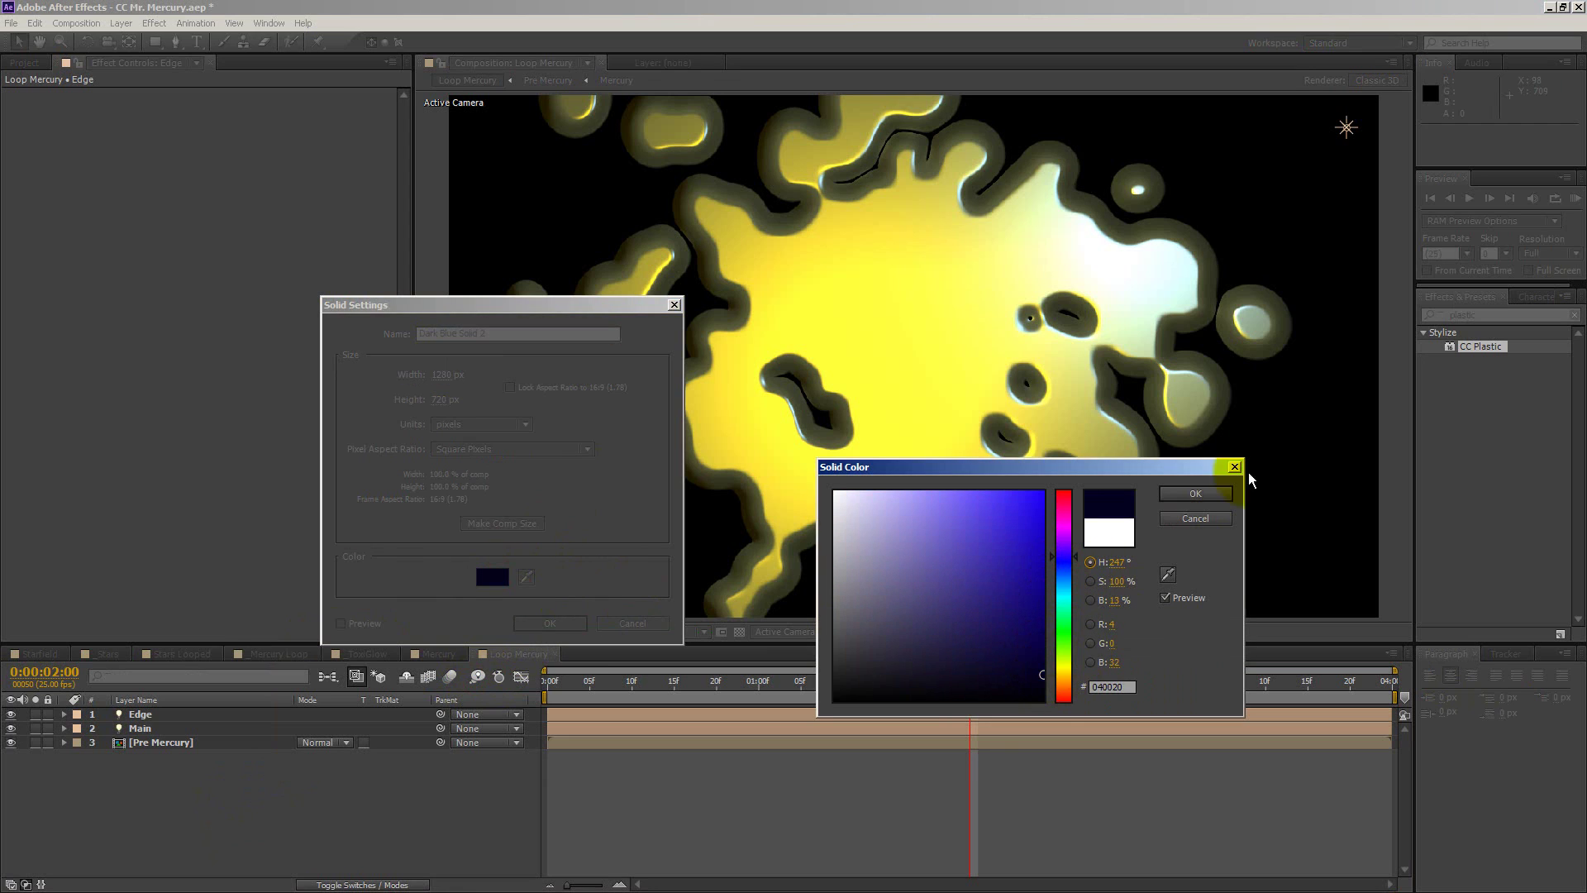
{"action": "left_click", "coordinate": [1195, 495]}
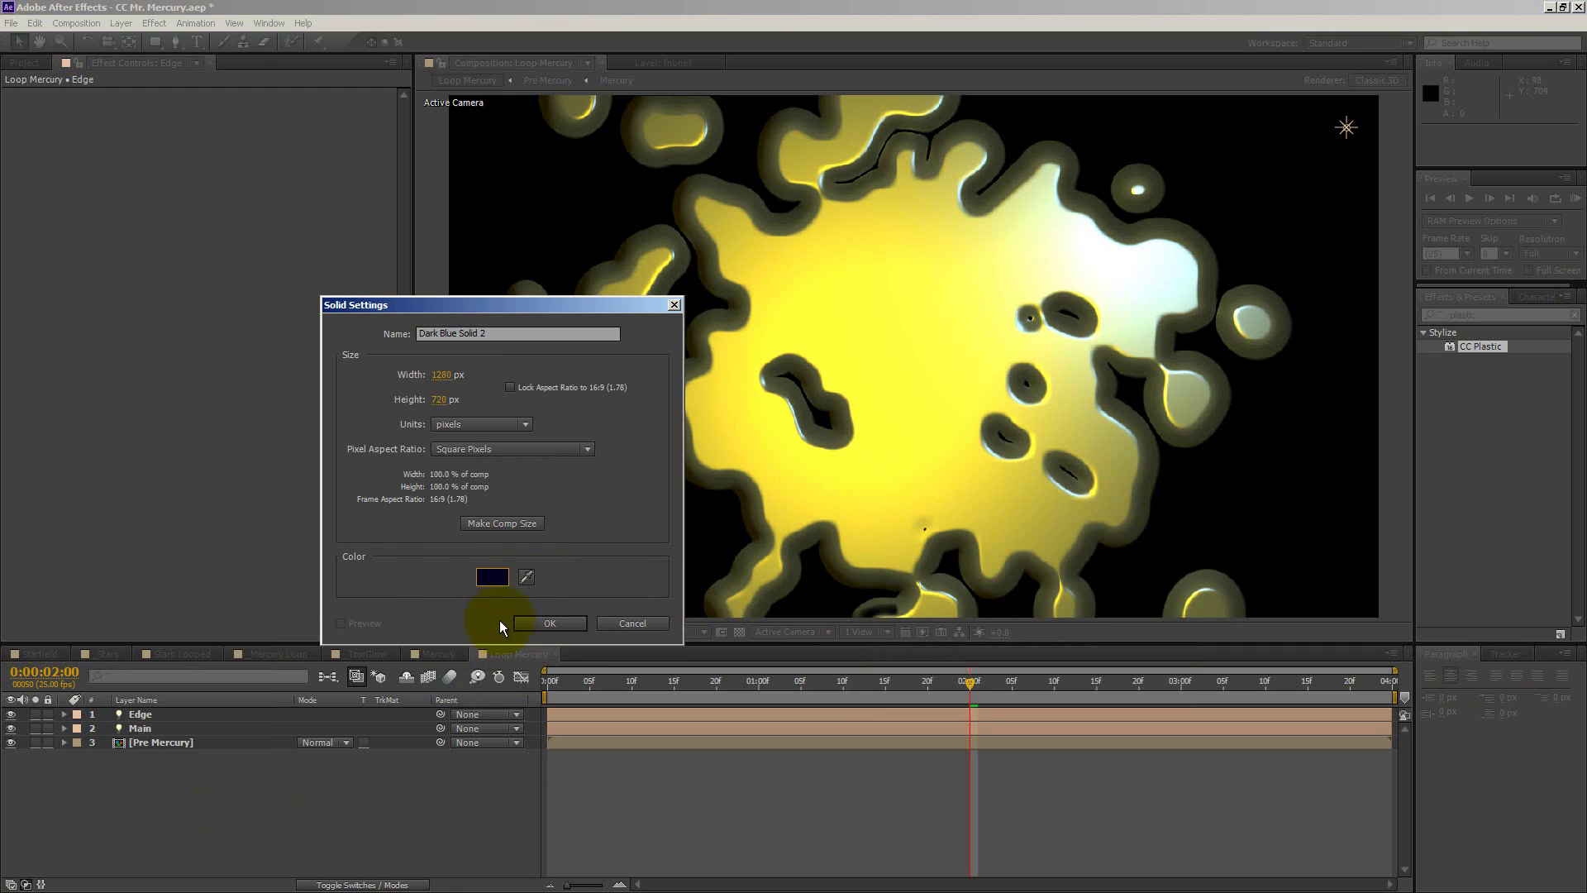
{"action": "left_click", "coordinate": [537, 623]}
Add a full-size ellipse mask to the solid with a Mask Feather of 200.
{"action": "left_click_drag", "start_coordinate": [154, 42], "coordinate": [191, 78]}
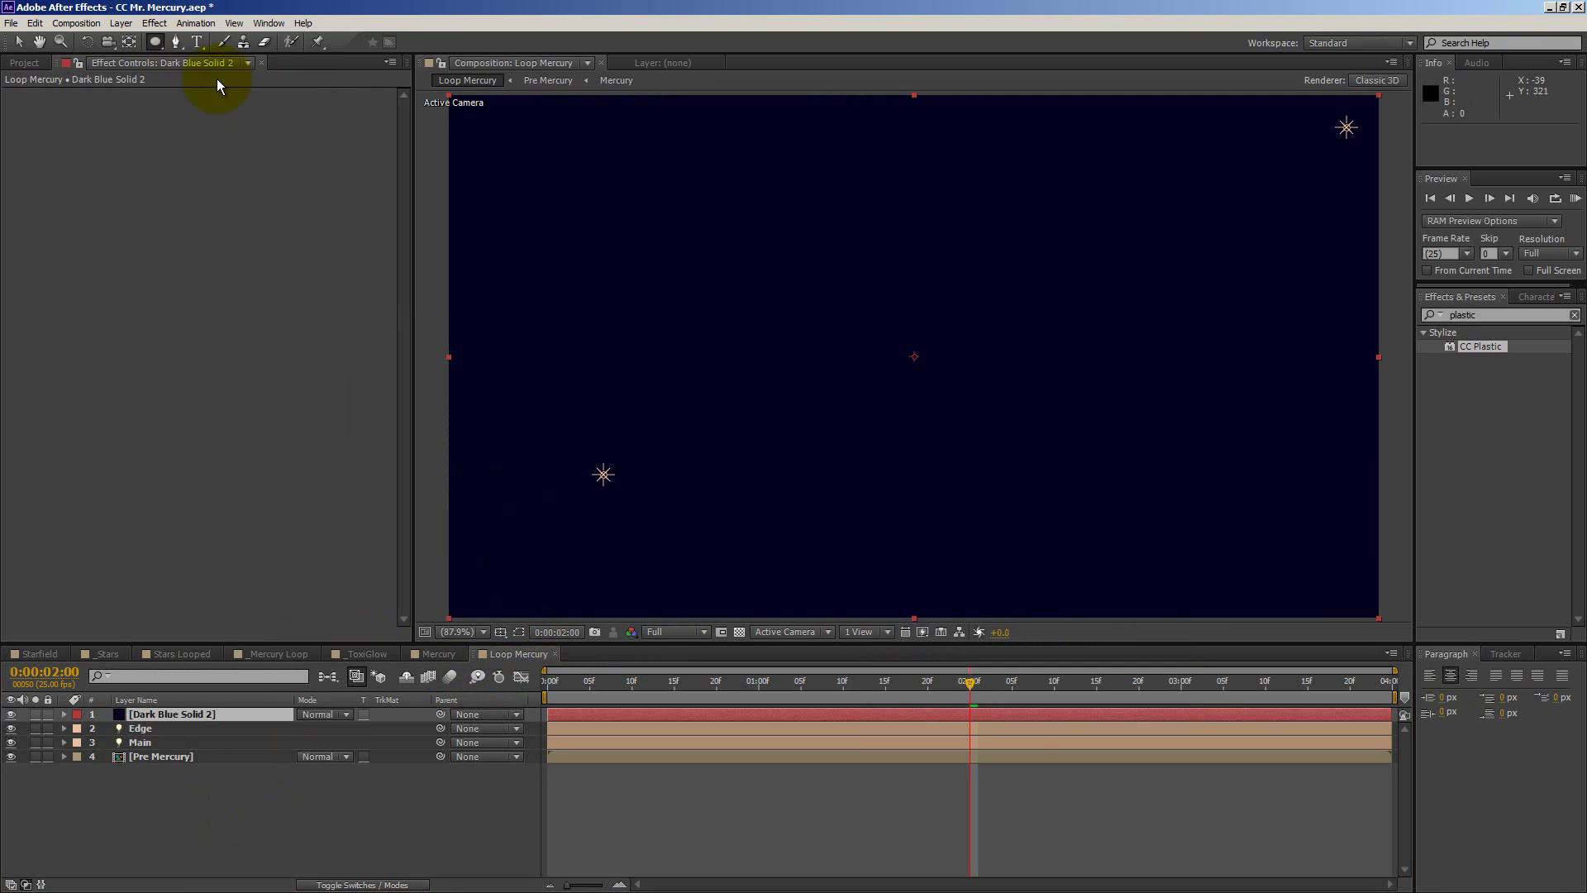
{"action": "double_click", "coordinate": [157, 42]}
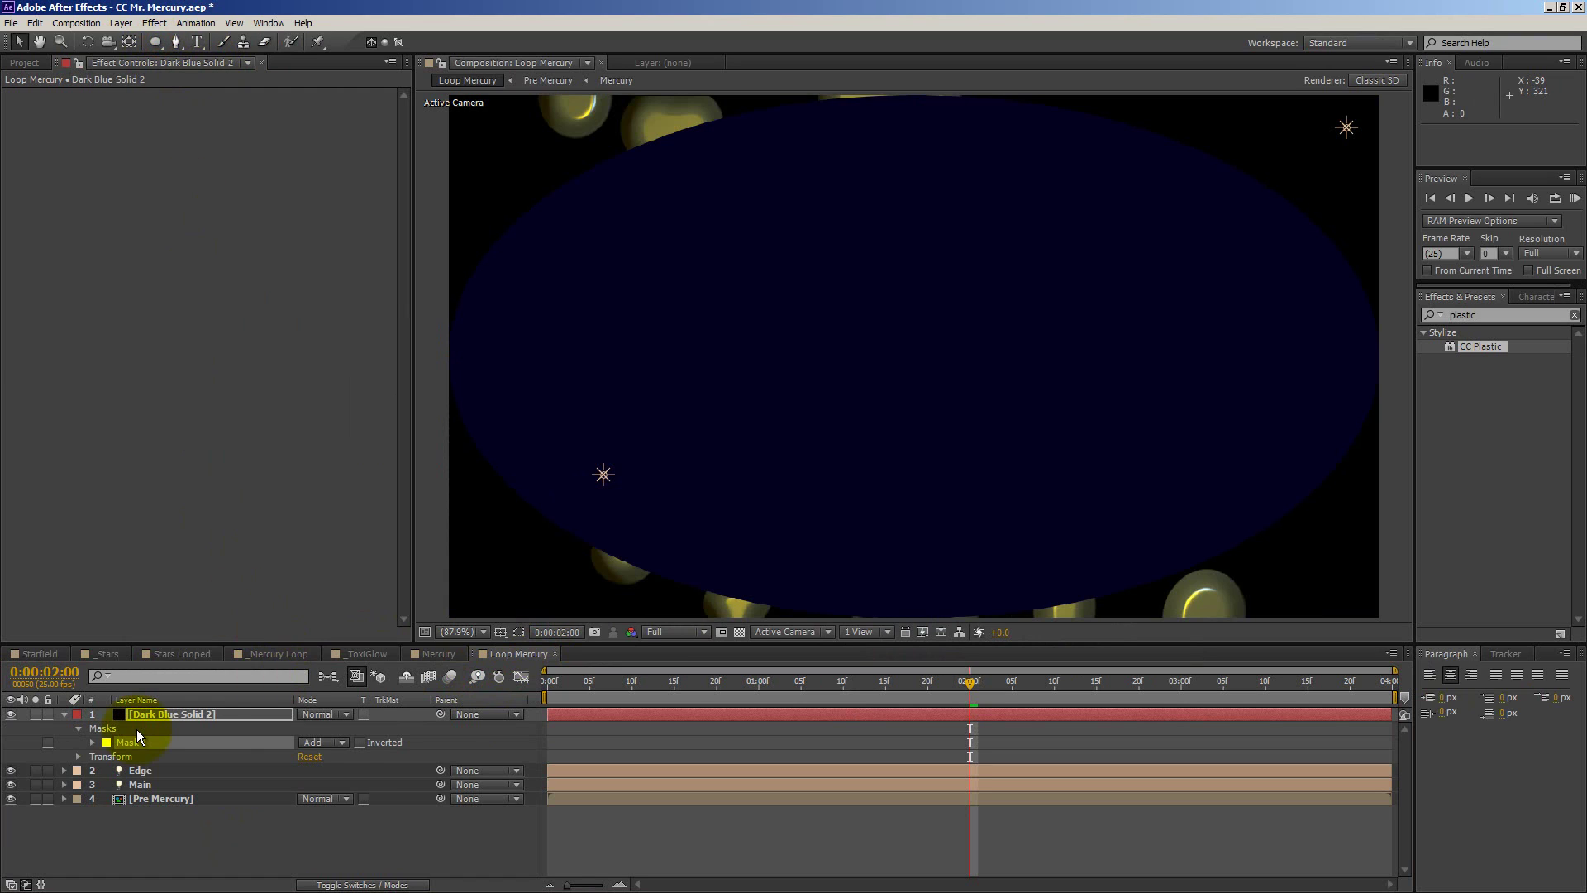
{"action": "key", "text": "f"}
{"action": "left_click", "coordinate": [316, 741]}
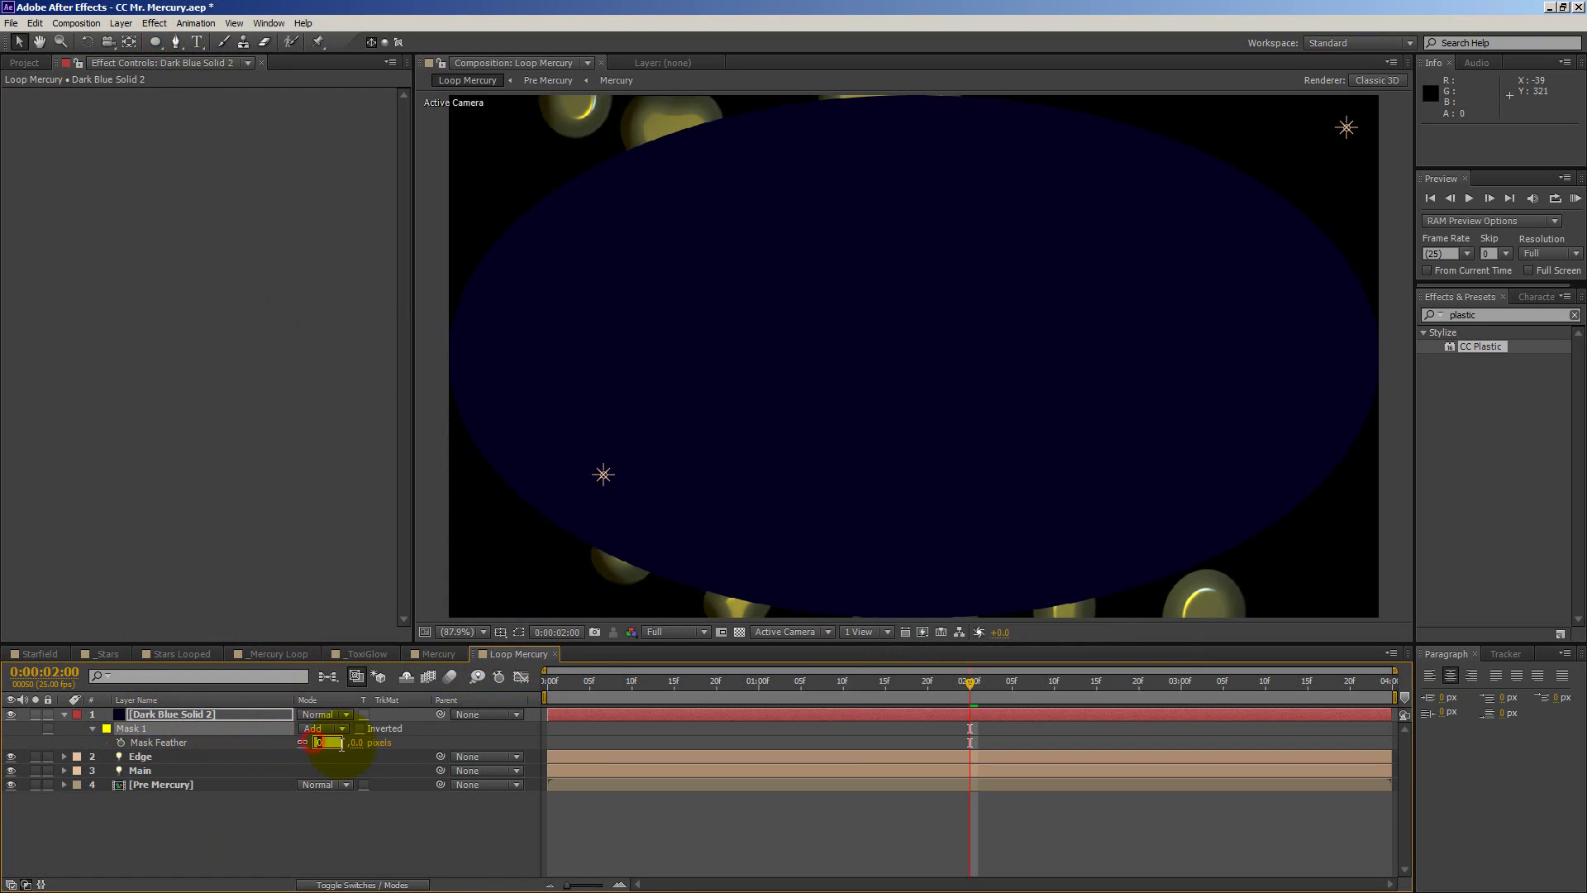
{"action": "type", "text": "200"}
{"action": "key", "text": "Return"}
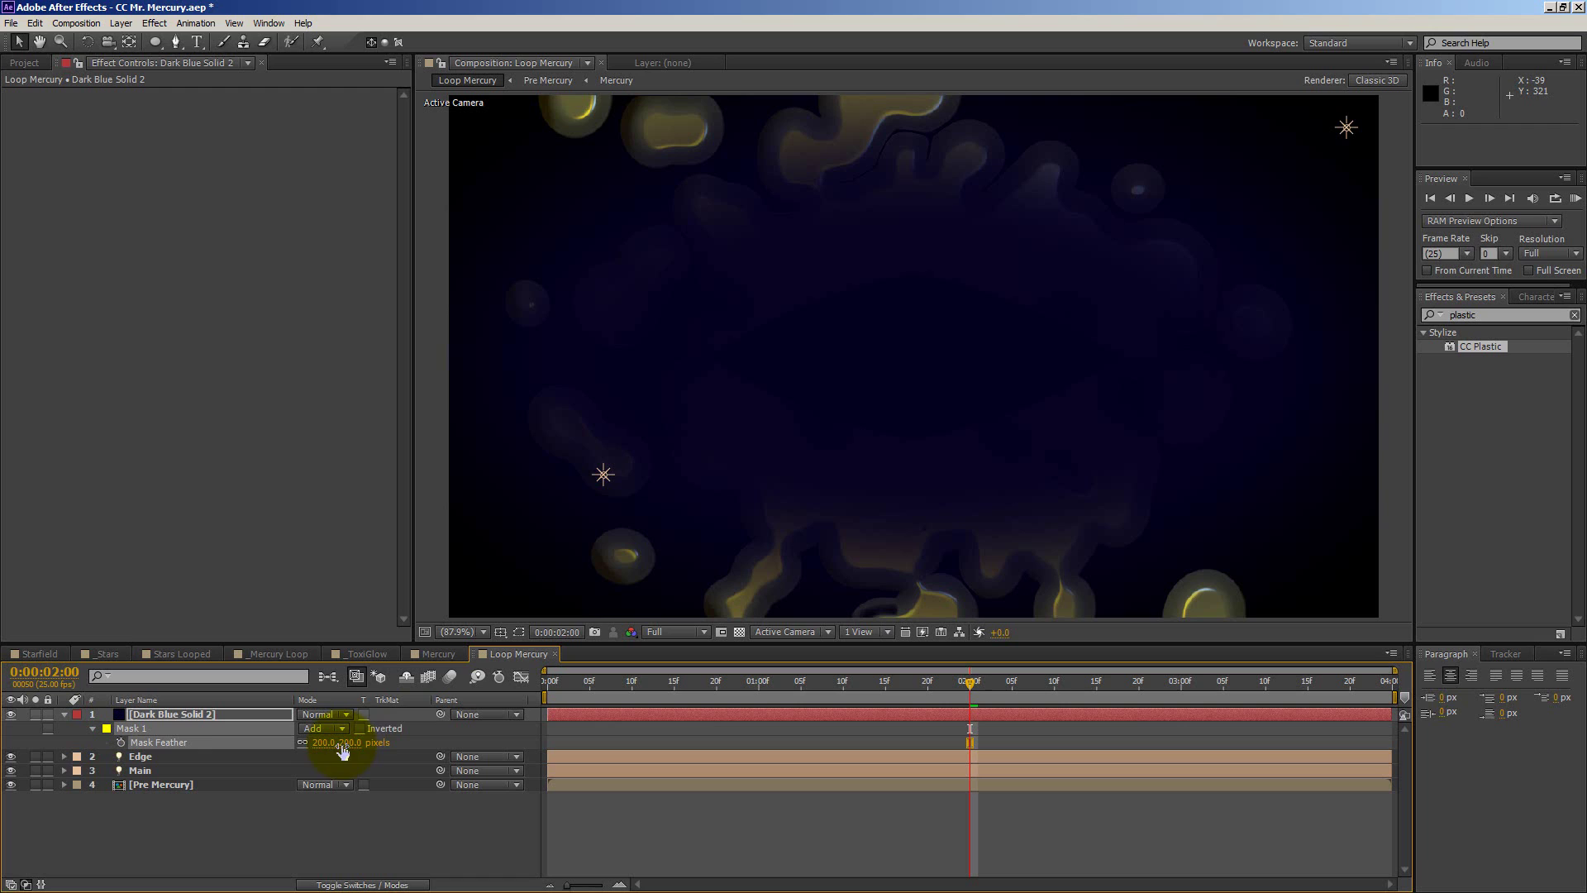
Rename the dark blue solid layer to Vignette.
{"action": "left_click", "coordinate": [190, 715]}
{"action": "key", "text": "Return"}
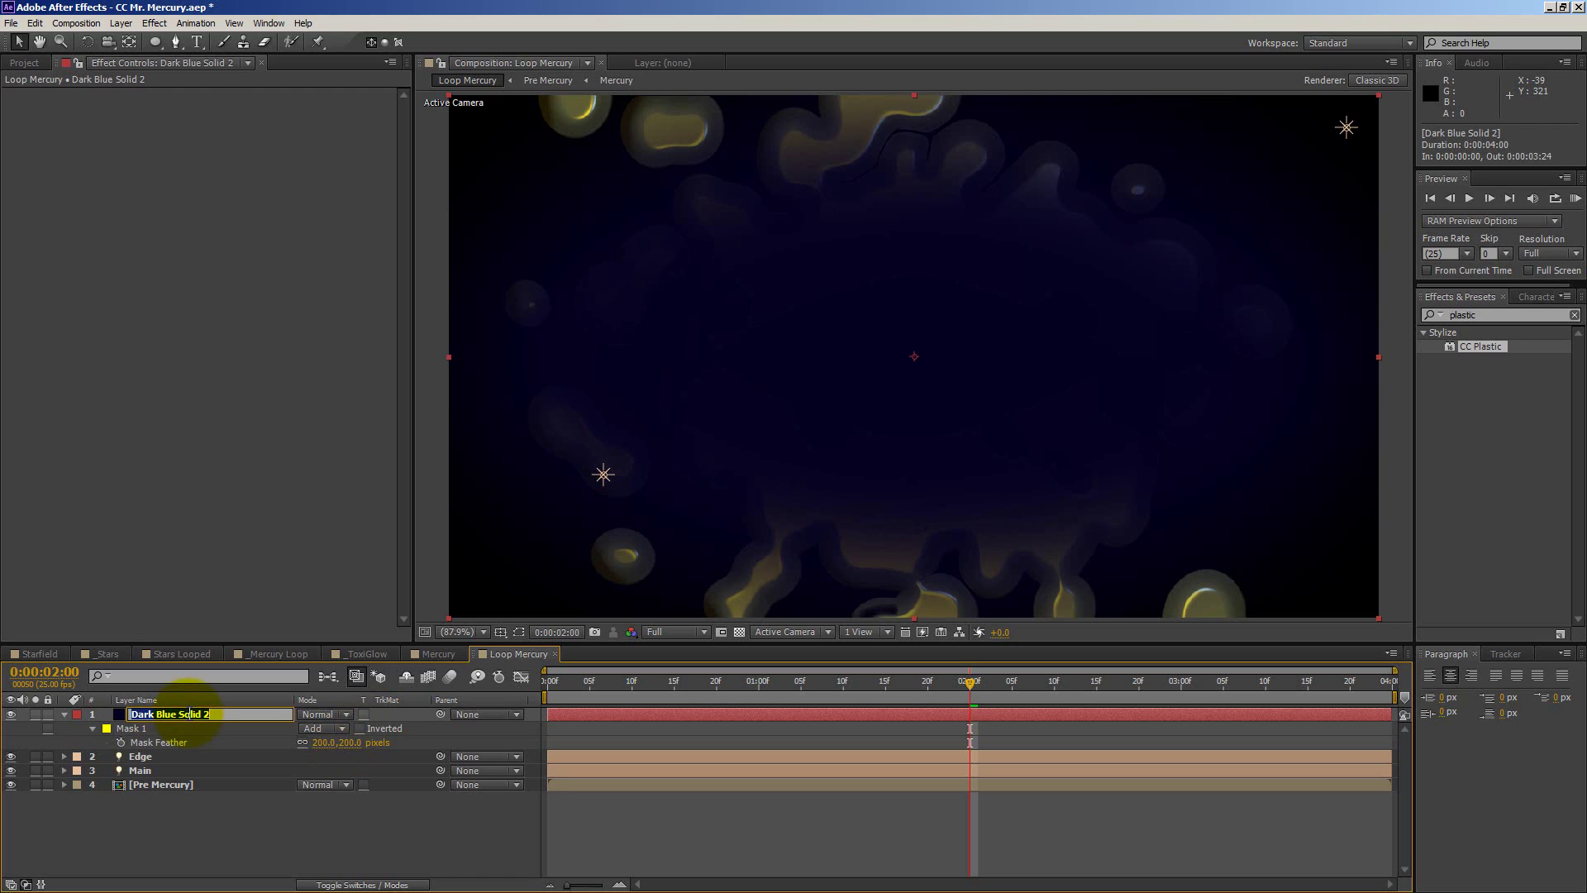
{"action": "type", "text": "Vignette"}
{"action": "key", "text": "Return"}
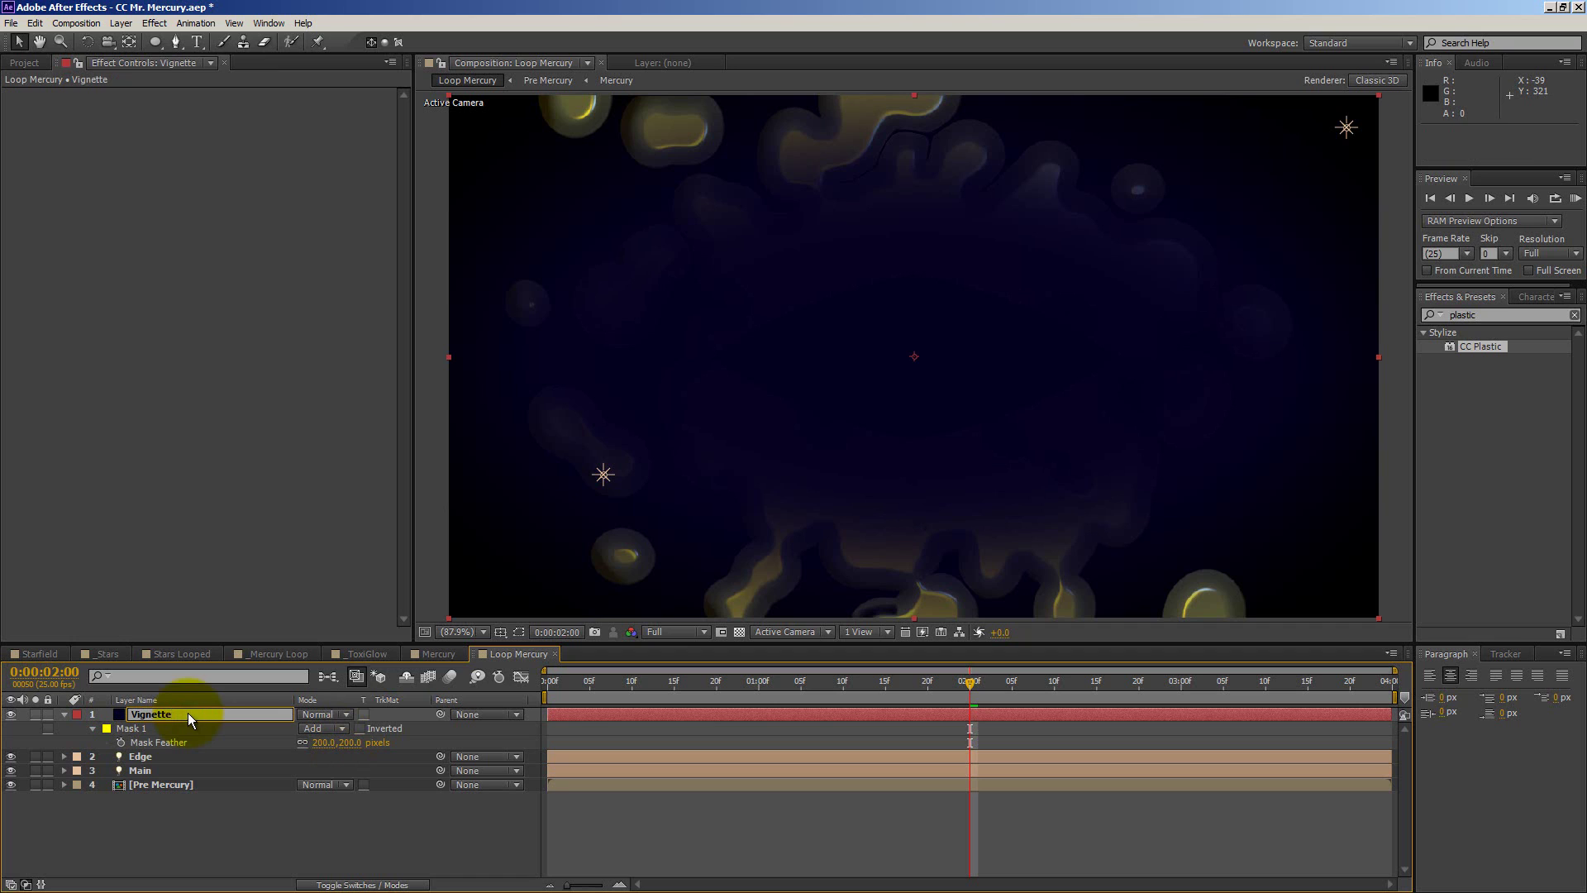
Move Vignette to the bottom of the layer stack and preview the loop full-window.
{"action": "left_click_drag", "start_coordinate": [188, 719], "coordinate": [198, 802]}
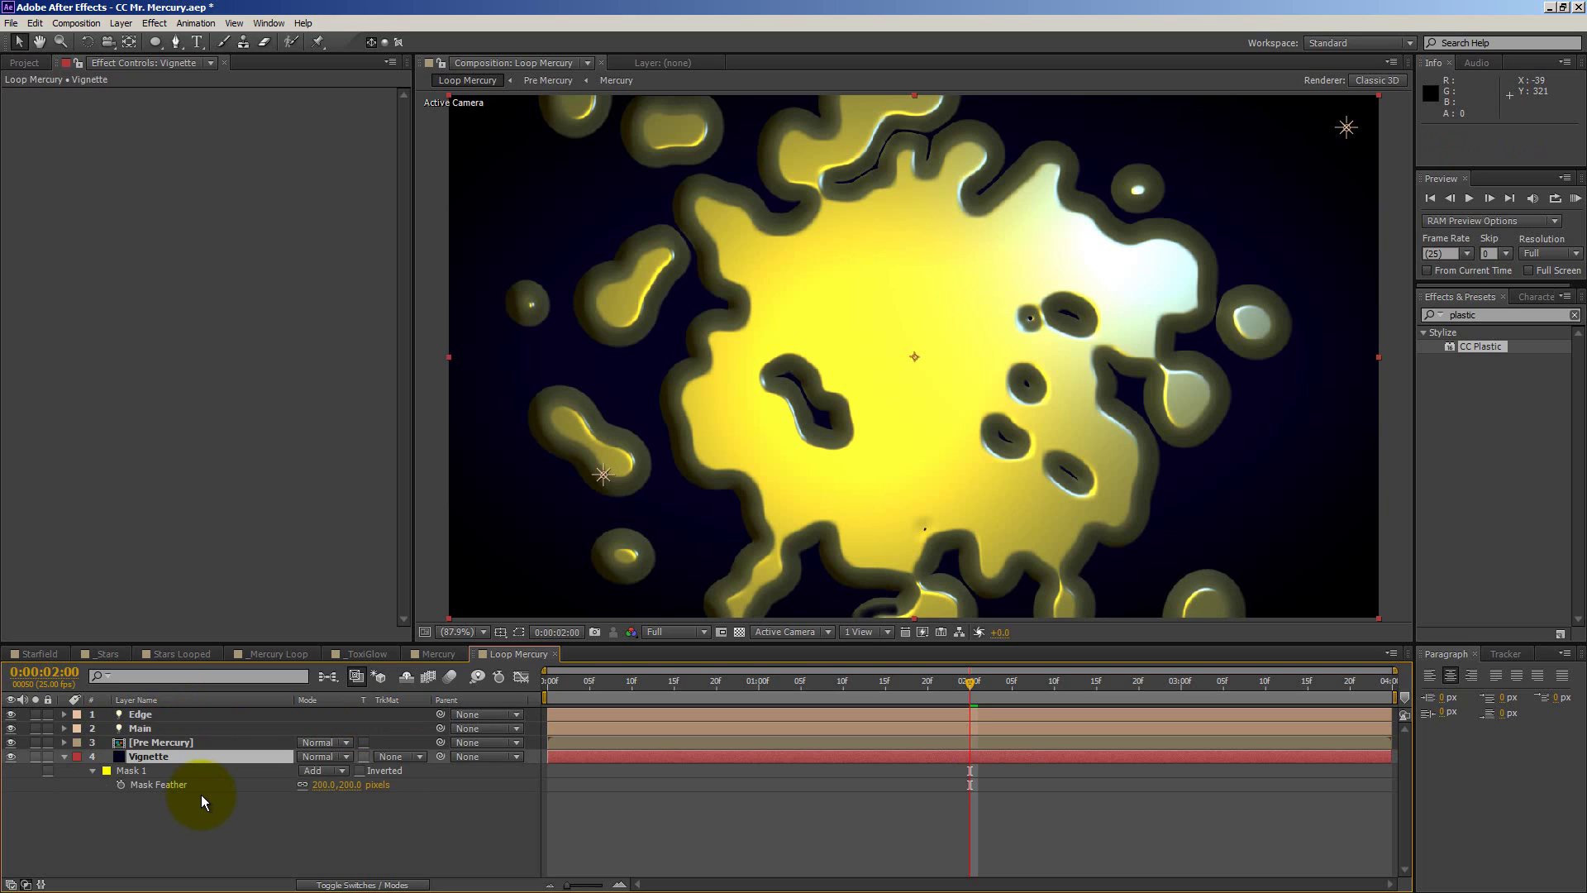
{"action": "key", "text": "equal"}
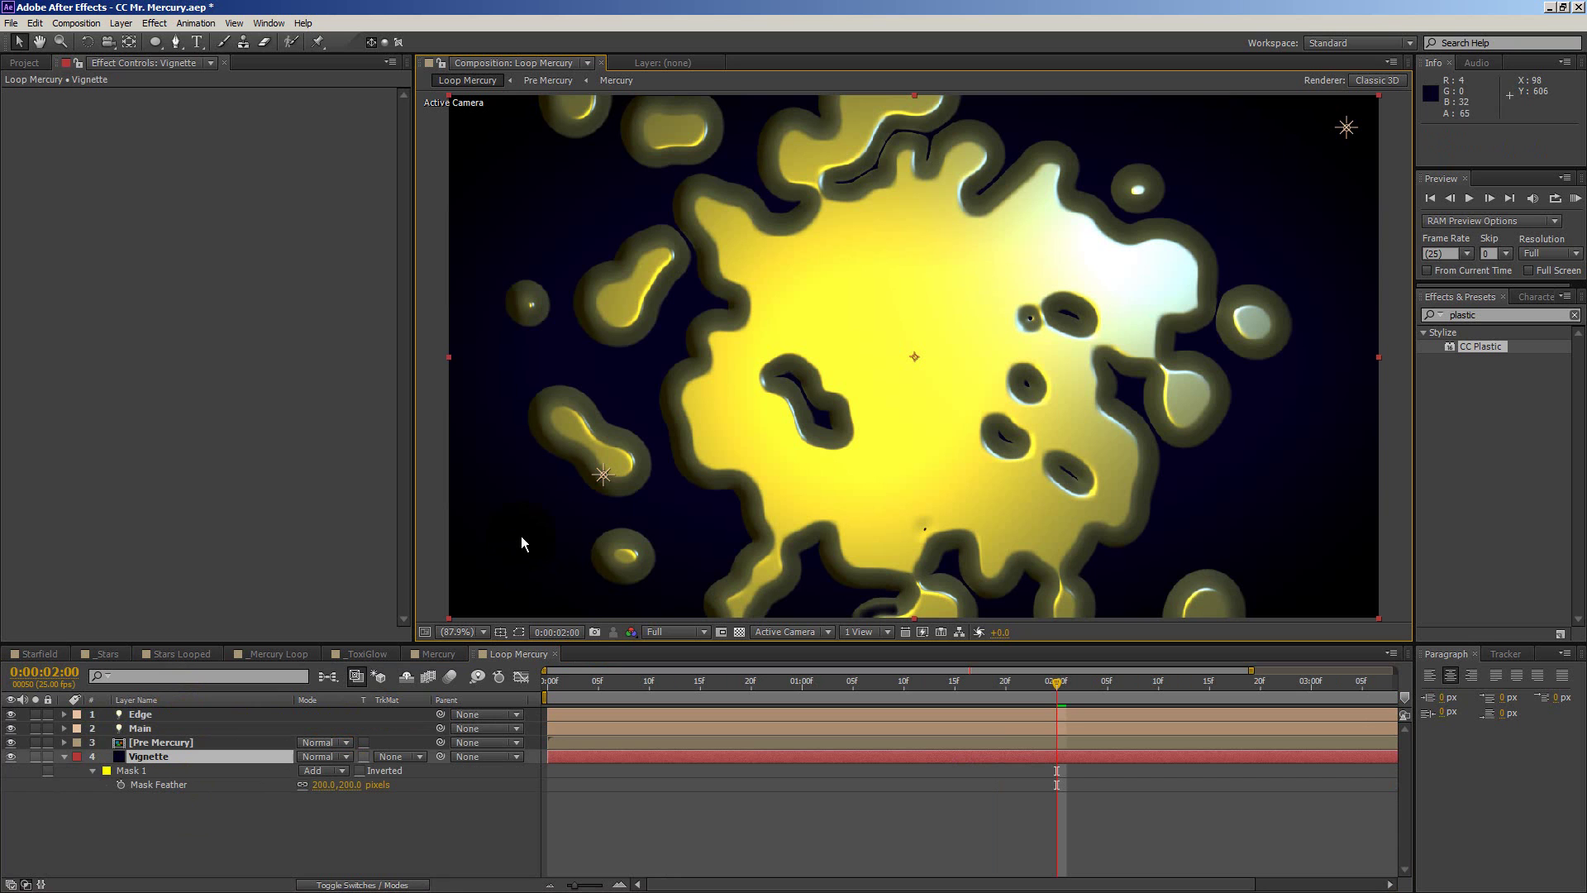
{"action": "key", "text": "grave"}
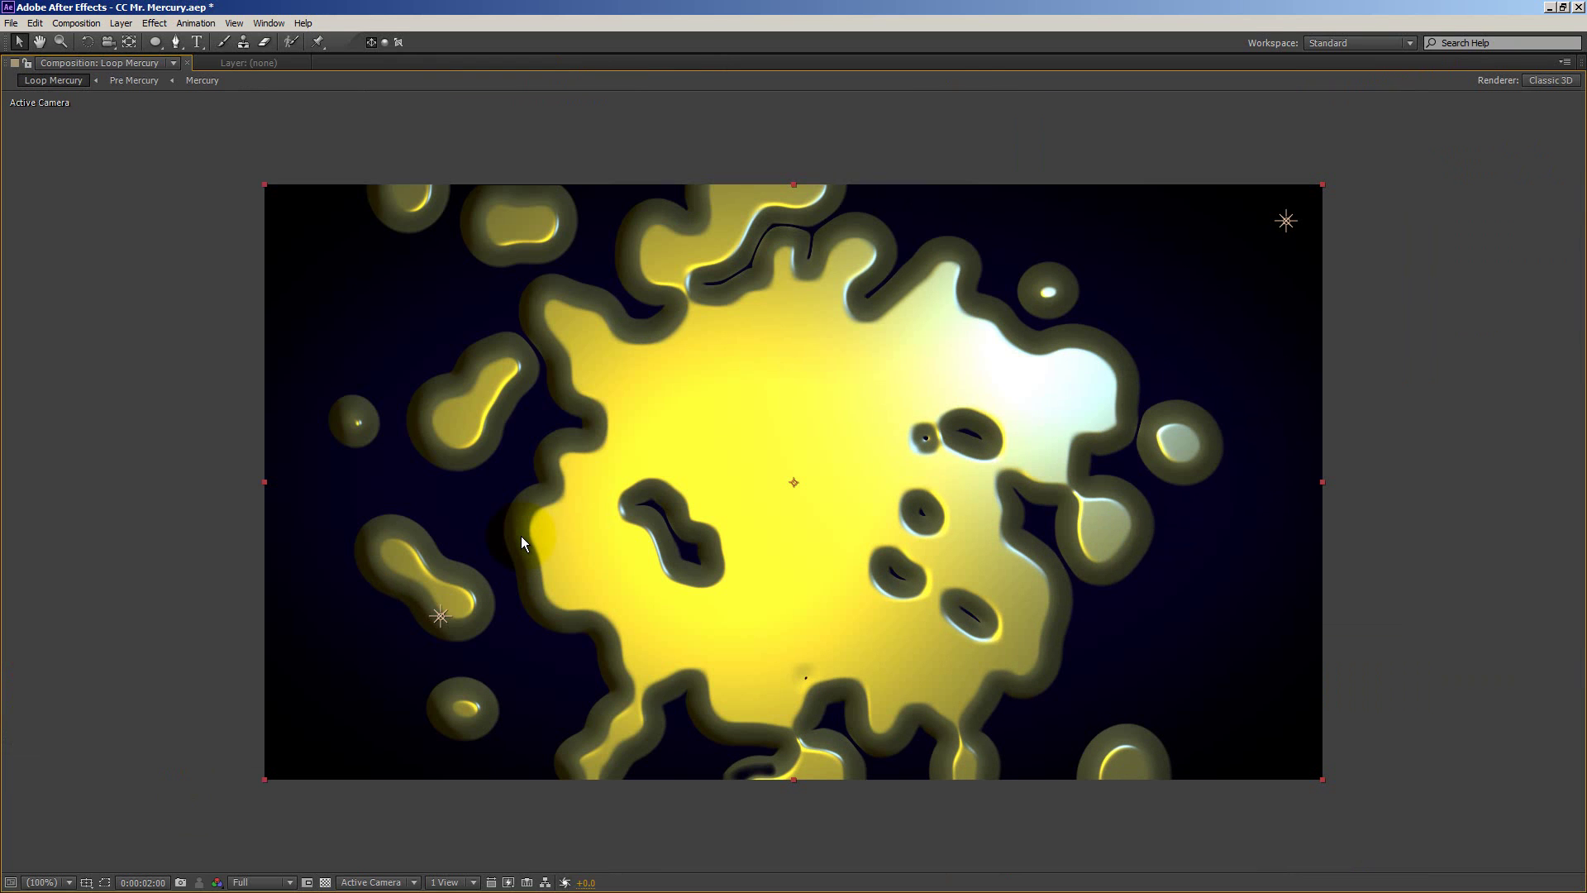
{"action": "key", "text": "space"}
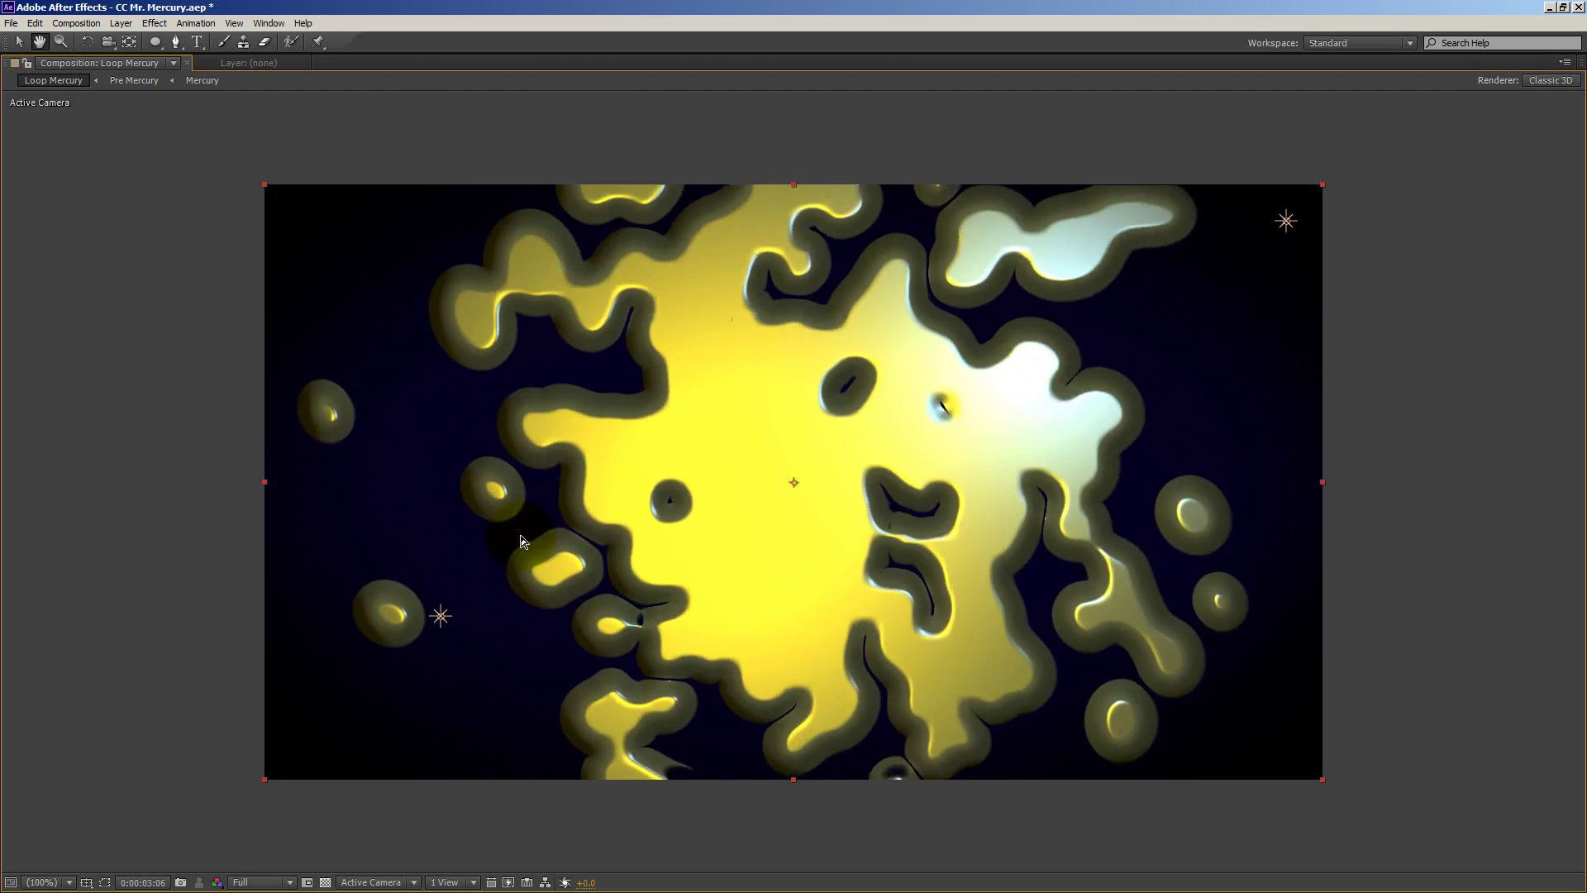
{"action": "key", "text": "grave"}
{"action": "left_click", "coordinate": [41, 70]}
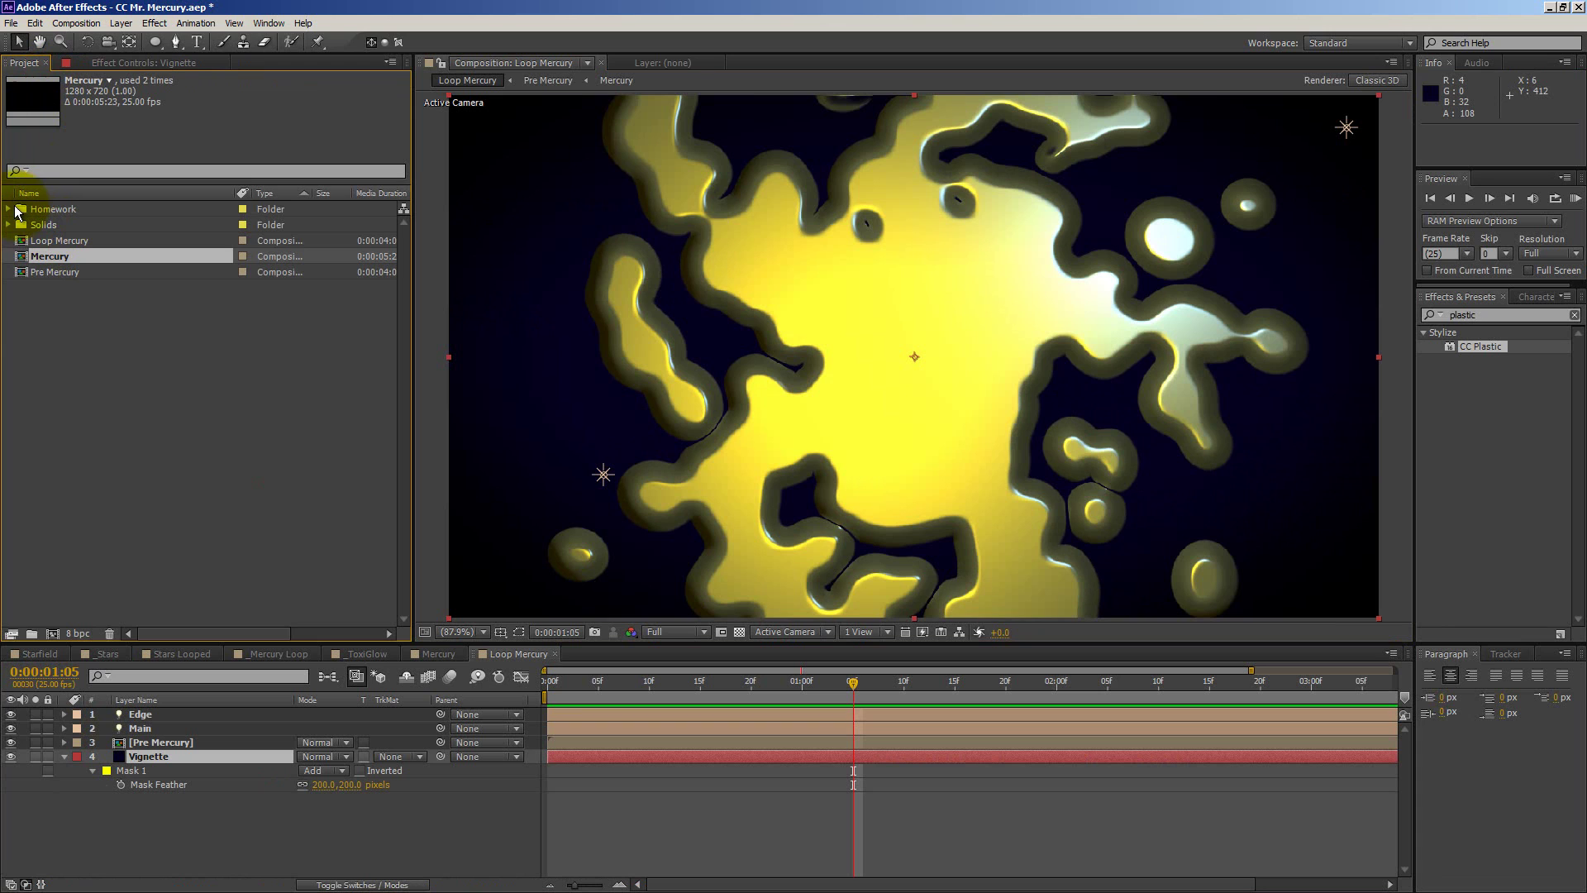
Expand the Homework folder and open the _Stars composition maximized in the viewer.
{"action": "left_click", "coordinate": [9, 209]}
{"action": "double_click", "coordinate": [72, 241]}
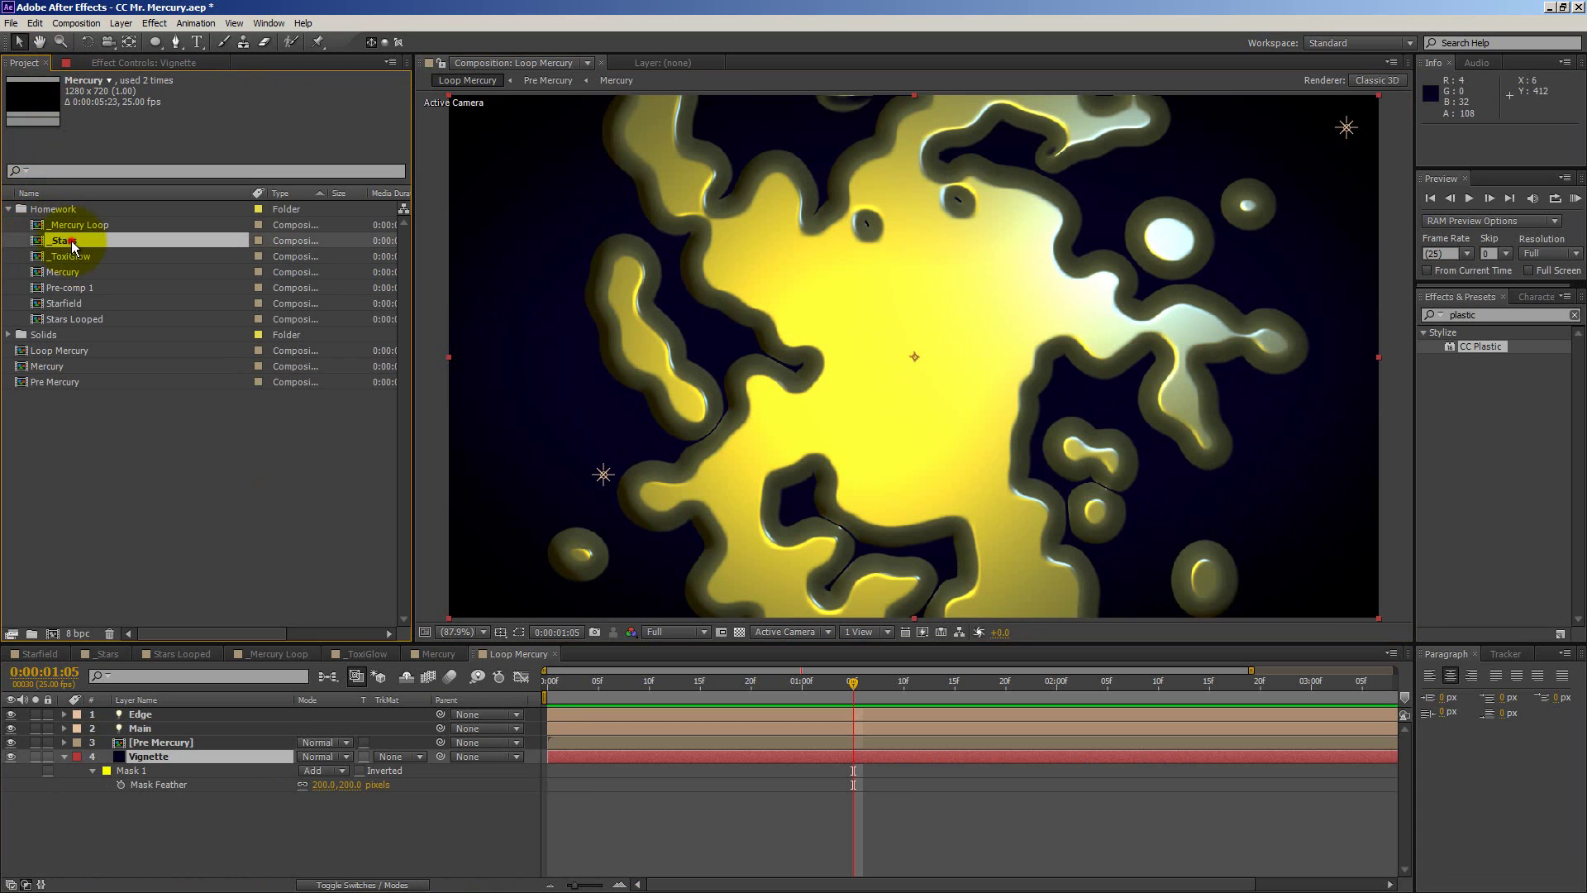
{"action": "key", "text": "grave"}
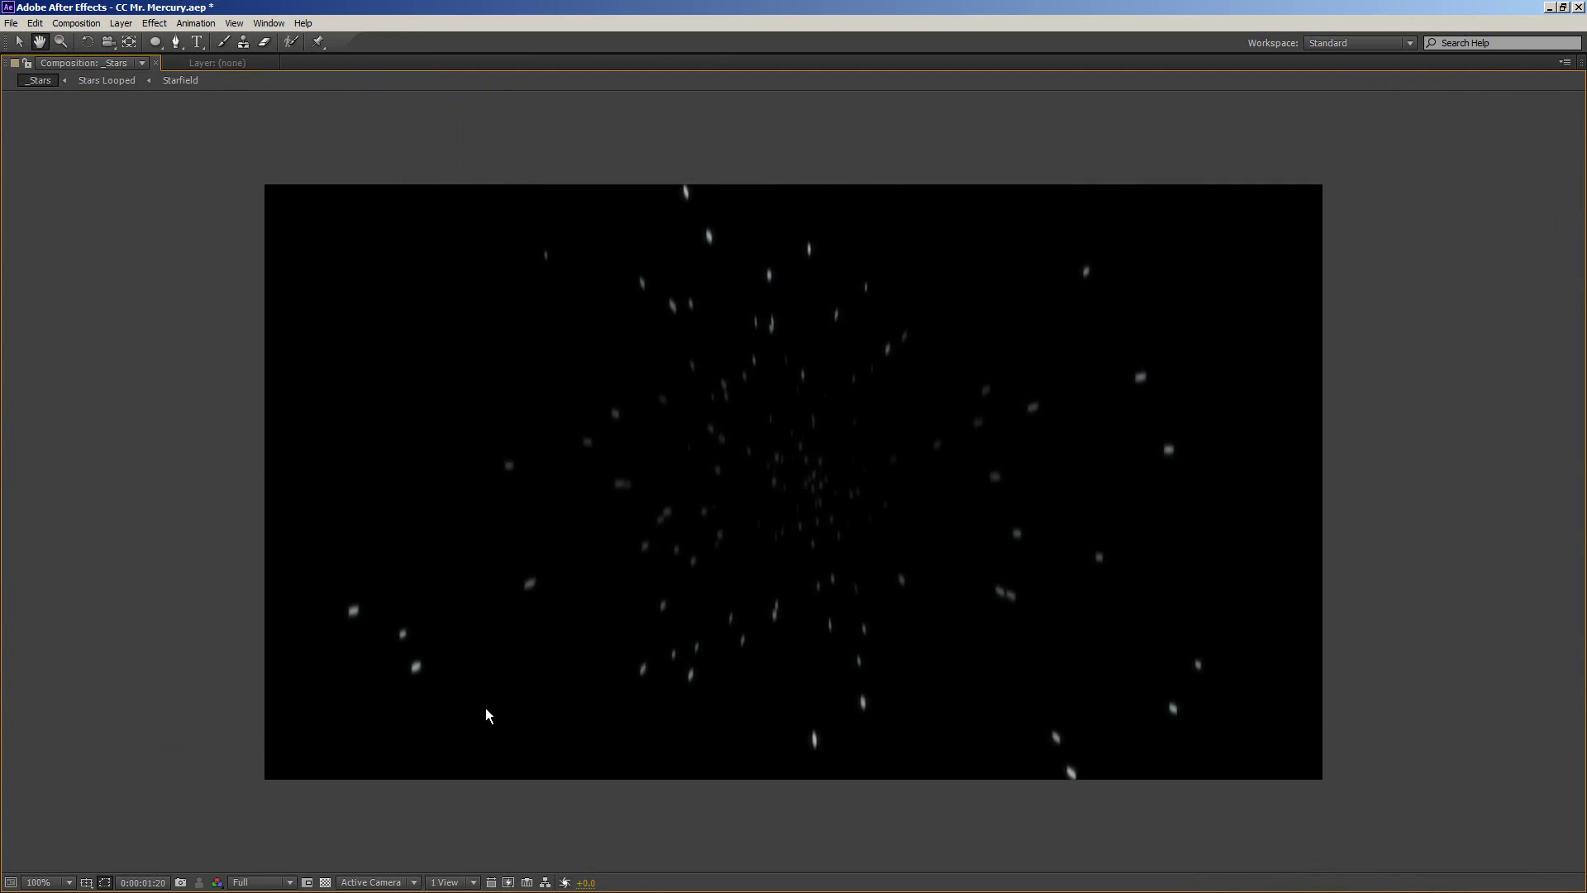